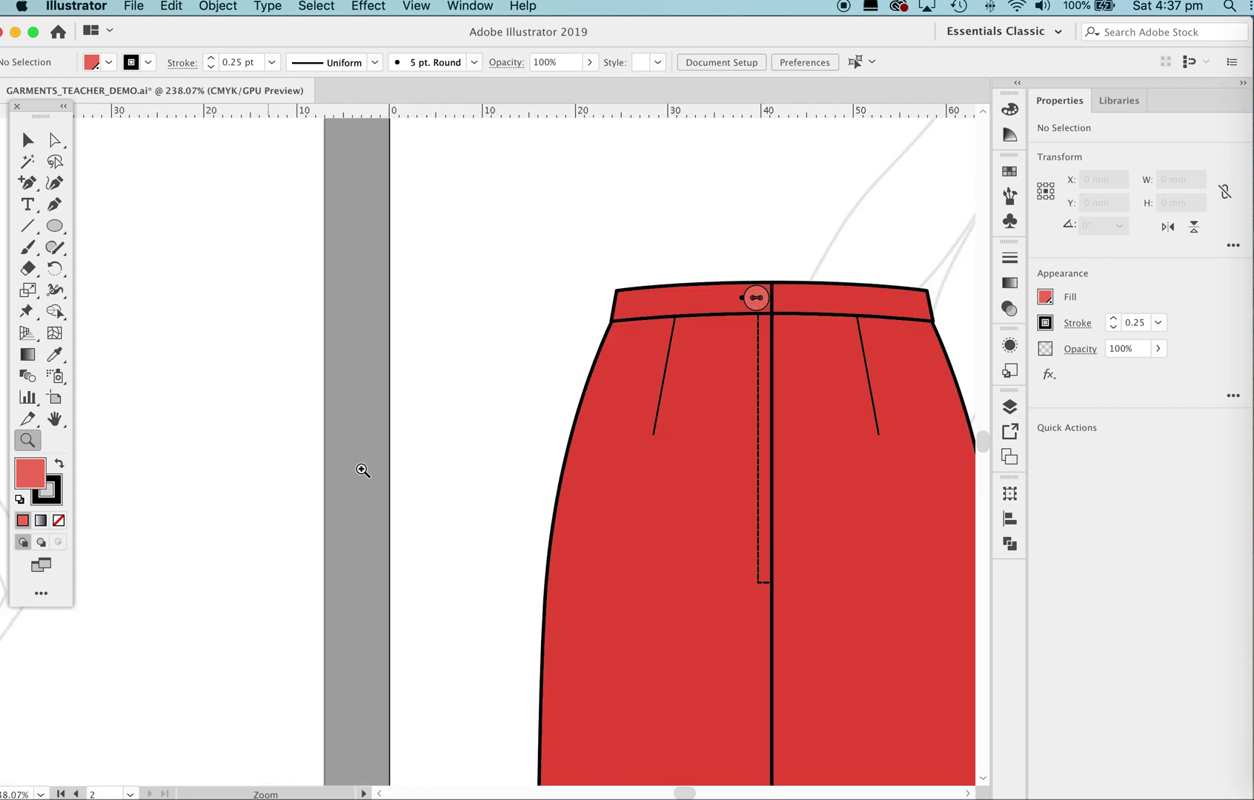
- Examine the button and buttonhole details on the waistbands of the skirt drawings
{"action": "left_click_drag", "start_coordinate": [806, 336], "coordinate": [141, 370]}
{"action": "left_click_drag", "start_coordinate": [830, 370], "coordinate": [96, 345]}
{"action": "left_click_drag", "start_coordinate": [845, 341], "coordinate": [59, 350]}
{"action": "left_click_drag", "start_coordinate": [919, 360], "coordinate": [29, 352]}
{"action": "left_click_drag", "start_coordinate": [674, 369], "coordinate": [348, 300]}
{"action": "left_click_drag", "start_coordinate": [511, 281], "coordinate": [772, 322]}
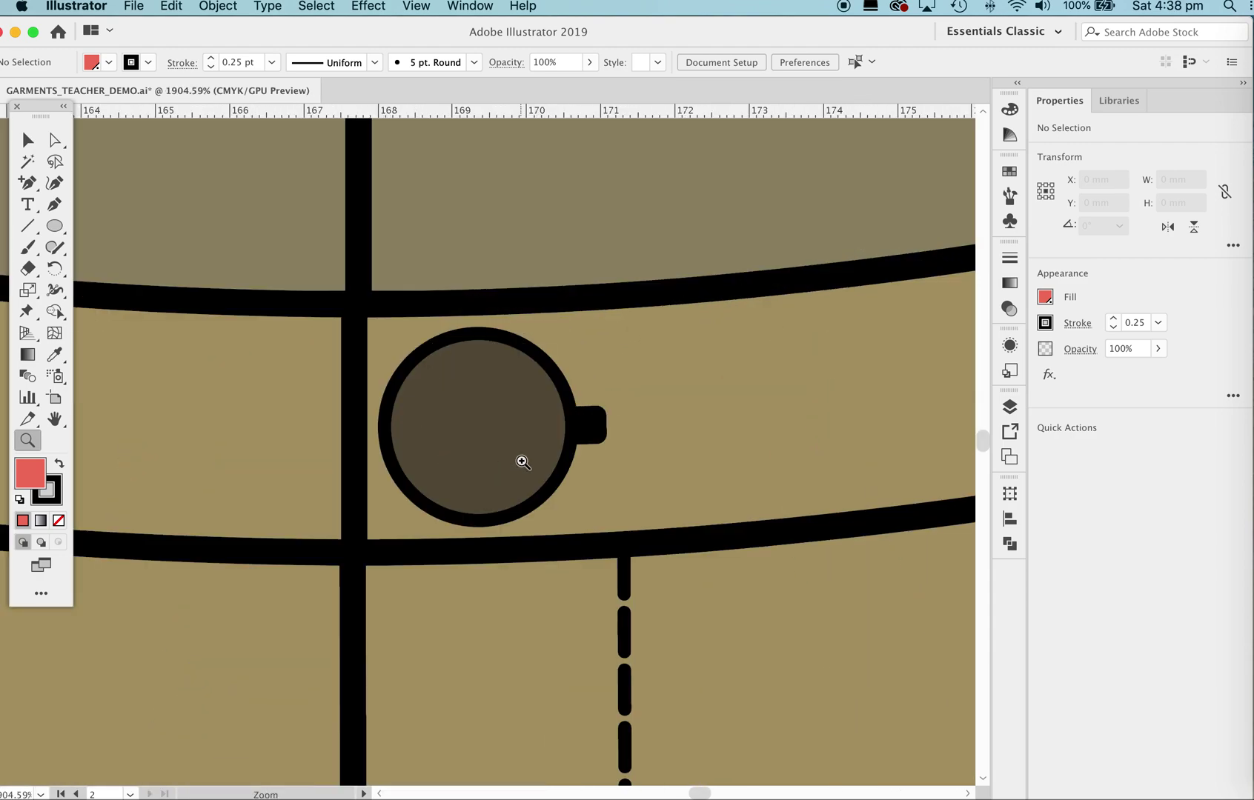
{"action": "left_click", "coordinate": [701, 335]}
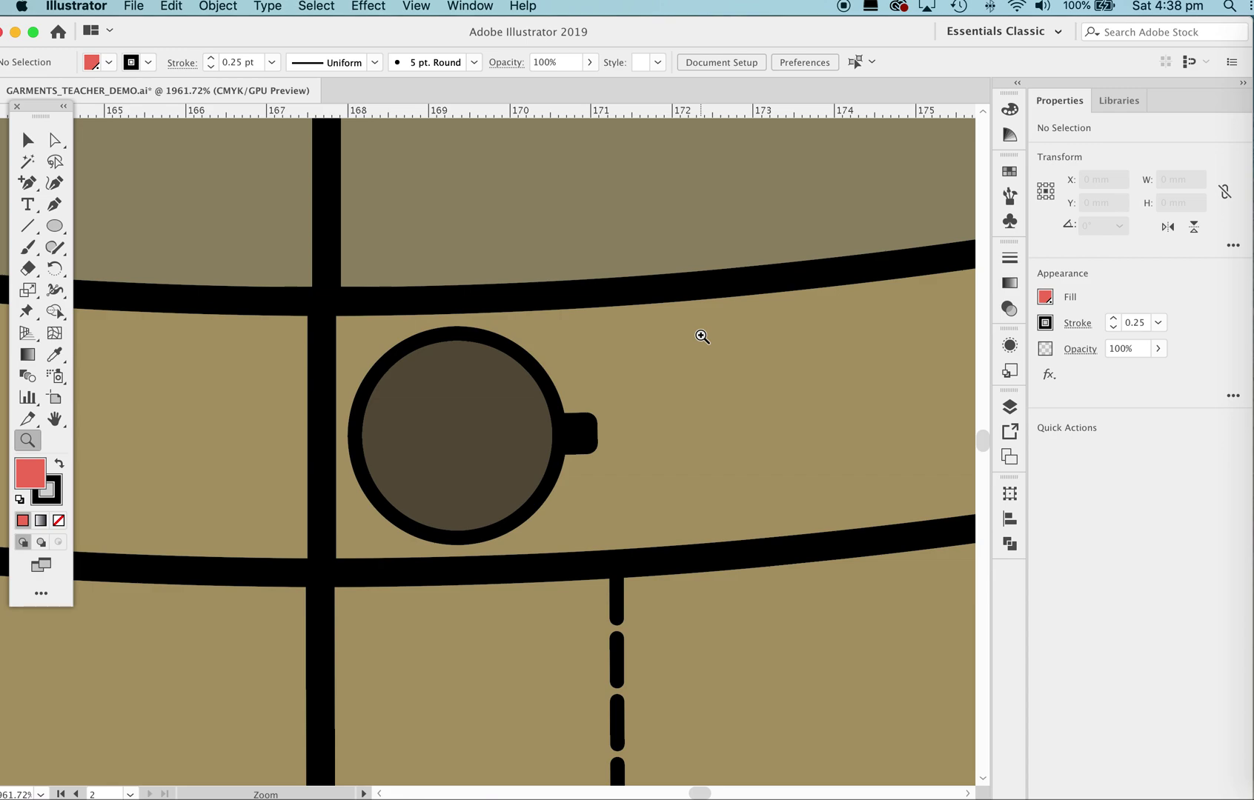
{"action": "left_click_drag", "start_coordinate": [638, 372], "coordinate": [212, 382]}
{"action": "left_click_drag", "start_coordinate": [726, 271], "coordinate": [307, 385]}
{"action": "left_click_drag", "start_coordinate": [459, 375], "coordinate": [744, 425]}
{"action": "left_click_drag", "start_coordinate": [538, 282], "coordinate": [962, 533]}
{"action": "left_click_drag", "start_coordinate": [491, 433], "coordinate": [744, 519]}
{"action": "left_click_drag", "start_coordinate": [695, 478], "coordinate": [575, 538]}
{"action": "key", "text": "v"}
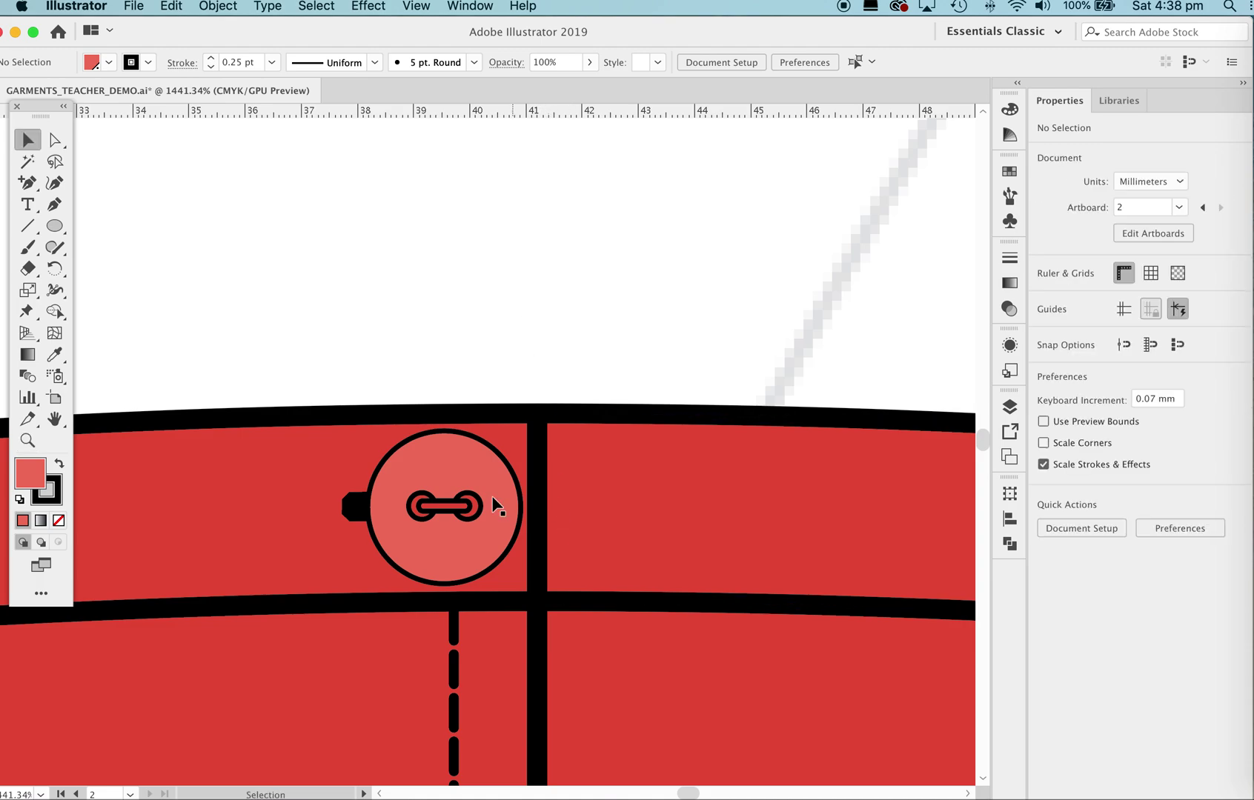
{"action": "scroll", "coordinate": [461, 479], "scroll_direction": "down", "scroll_amount": 2}
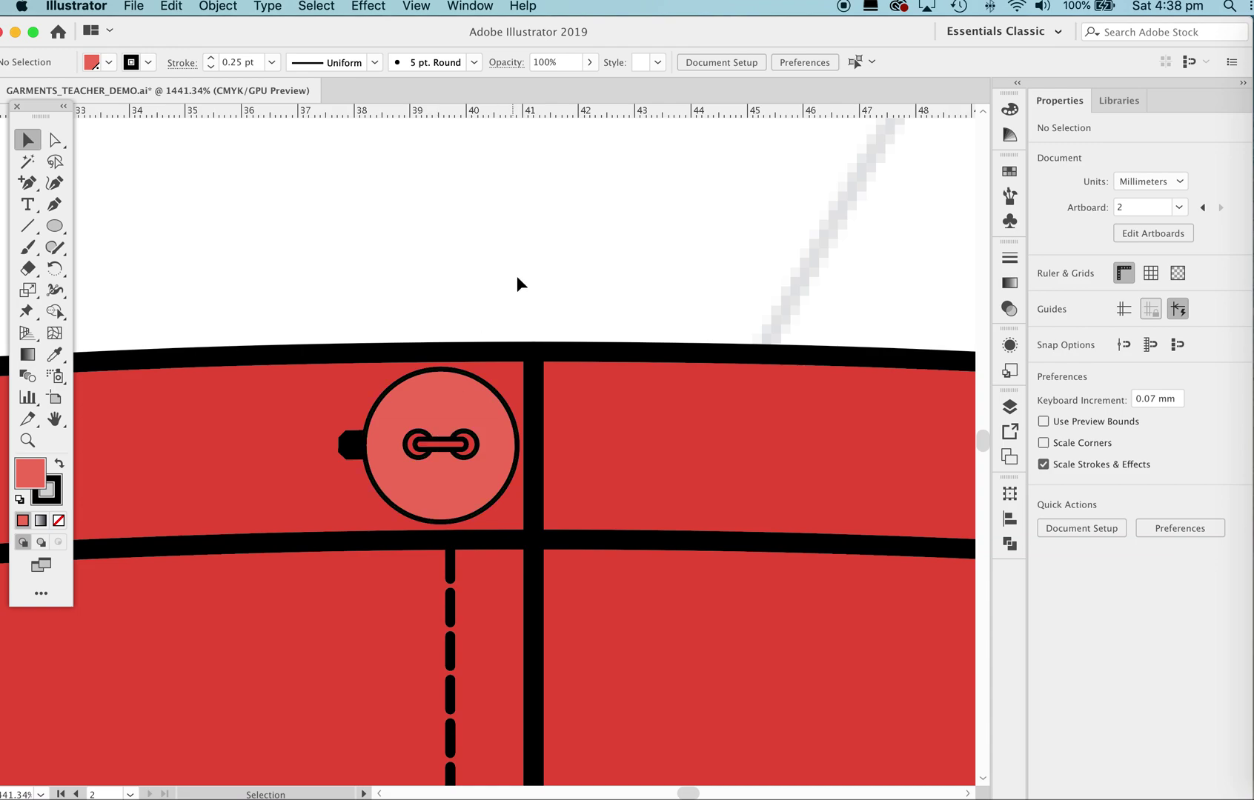
- Group the two-hole button, its thread and the buttonhole on the red skirt's waistband
{"action": "left_click", "coordinate": [425, 495]}
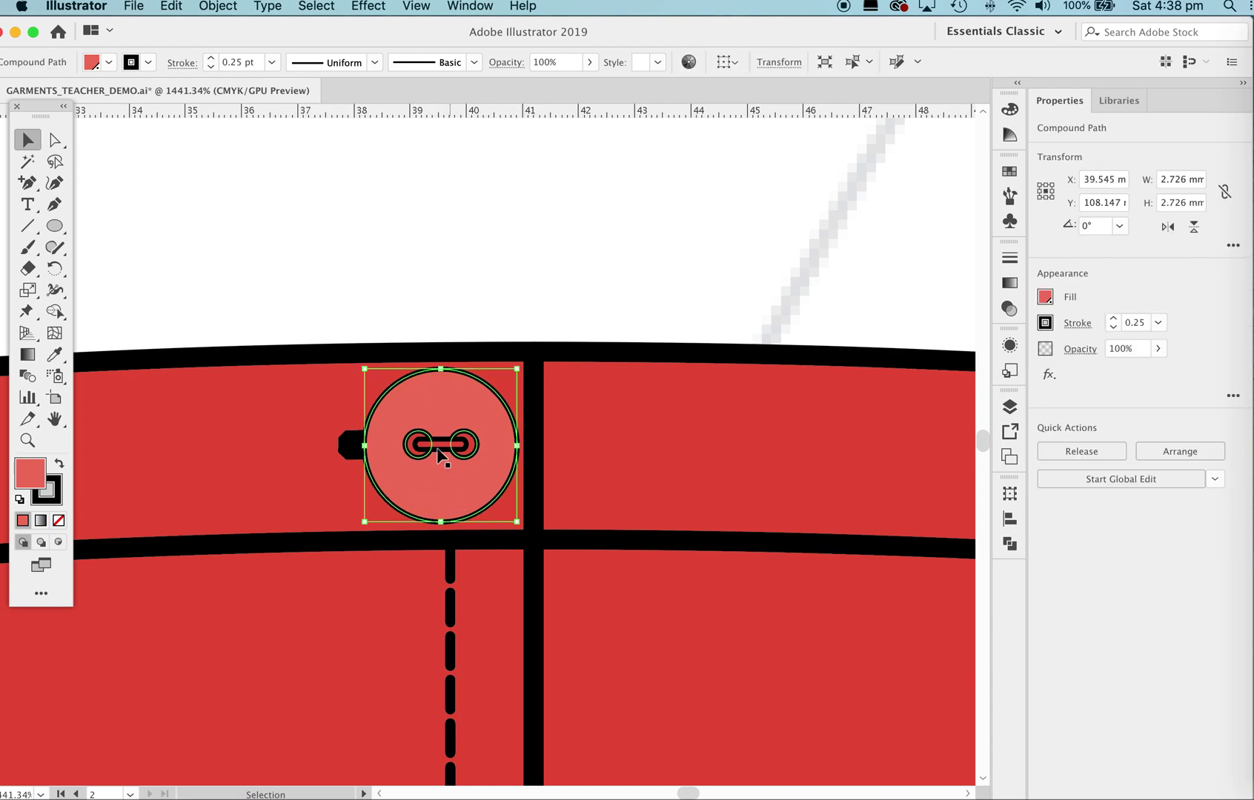
{"action": "left_click", "coordinate": [348, 448], "text": "shift"}
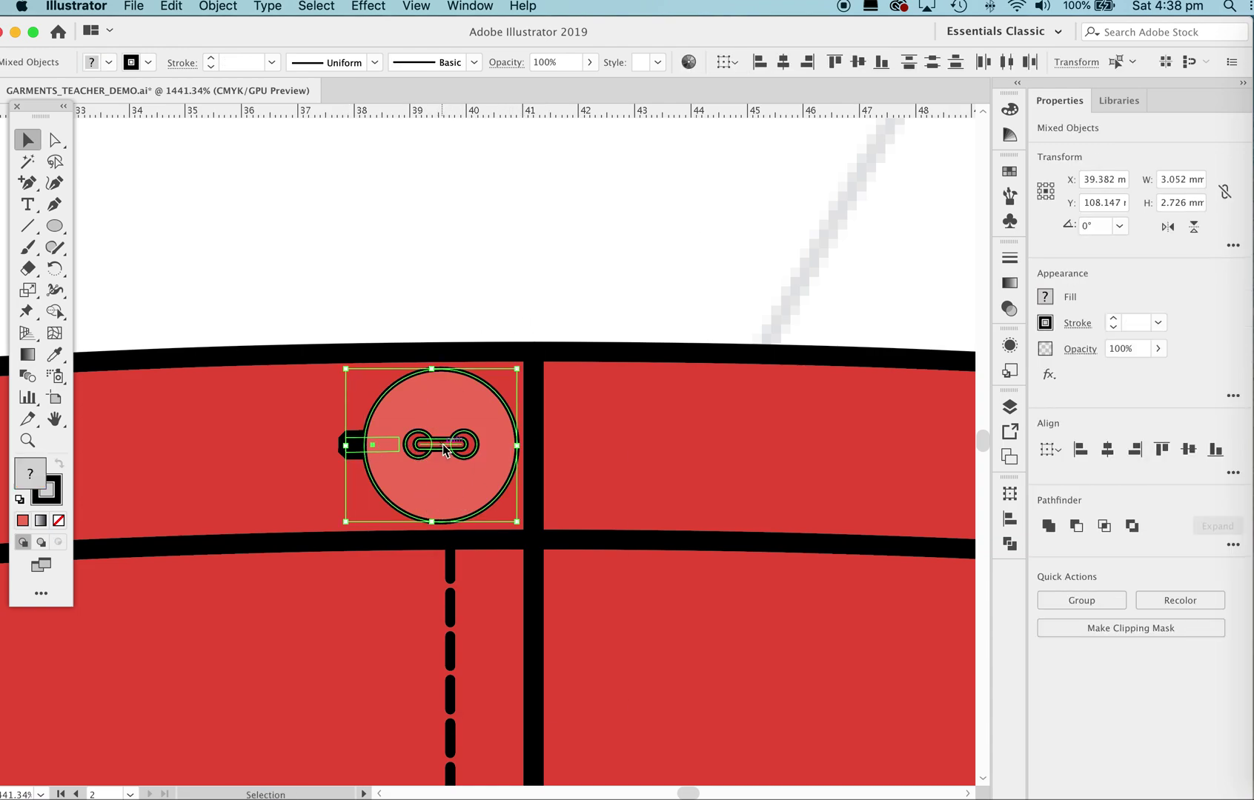
{"action": "right_click", "coordinate": [443, 444]}
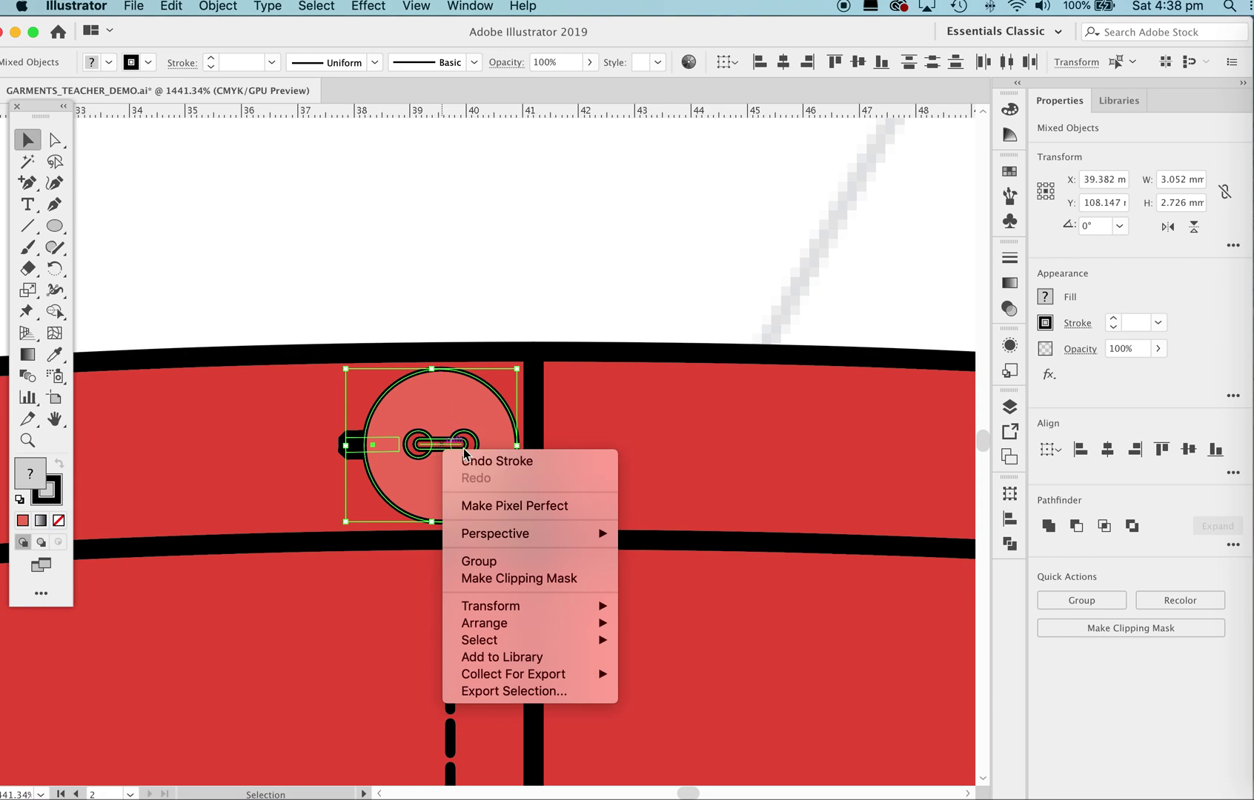
{"action": "left_click", "coordinate": [479, 561]}
- Move the button group into the blank area above the waistband and ungroup it
{"action": "left_click", "coordinate": [460, 397]}
{"action": "left_click", "coordinate": [512, 232]}
{"action": "left_click_drag", "start_coordinate": [454, 465], "coordinate": [437, 400]}
{"action": "left_click_drag", "start_coordinate": [443, 462], "coordinate": [442, 180]}
{"action": "scroll", "coordinate": [436, 430], "scroll_direction": "up", "scroll_amount": 5}
{"action": "left_click_drag", "start_coordinate": [436, 428], "coordinate": [435, 358]}
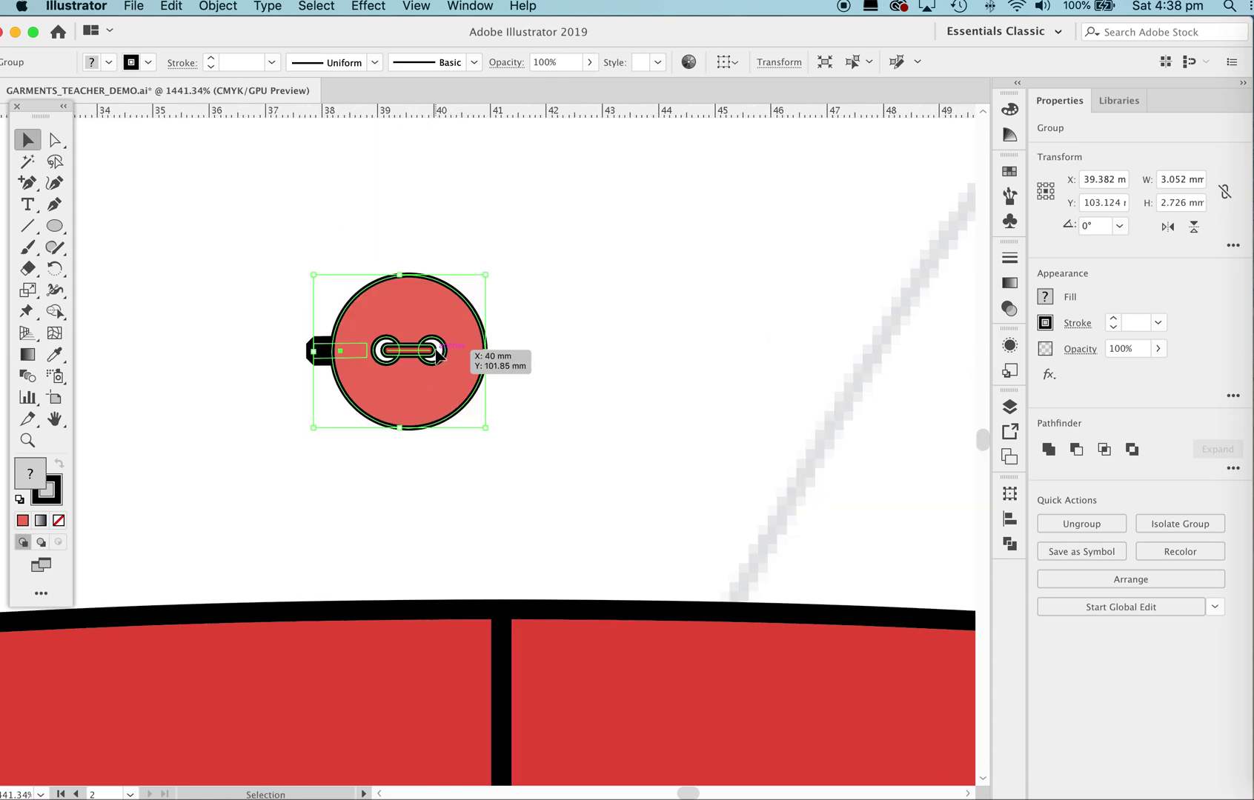
{"action": "right_click", "coordinate": [436, 356]}
{"action": "left_click", "coordinate": [478, 500]}
{"action": "left_click", "coordinate": [659, 406]}
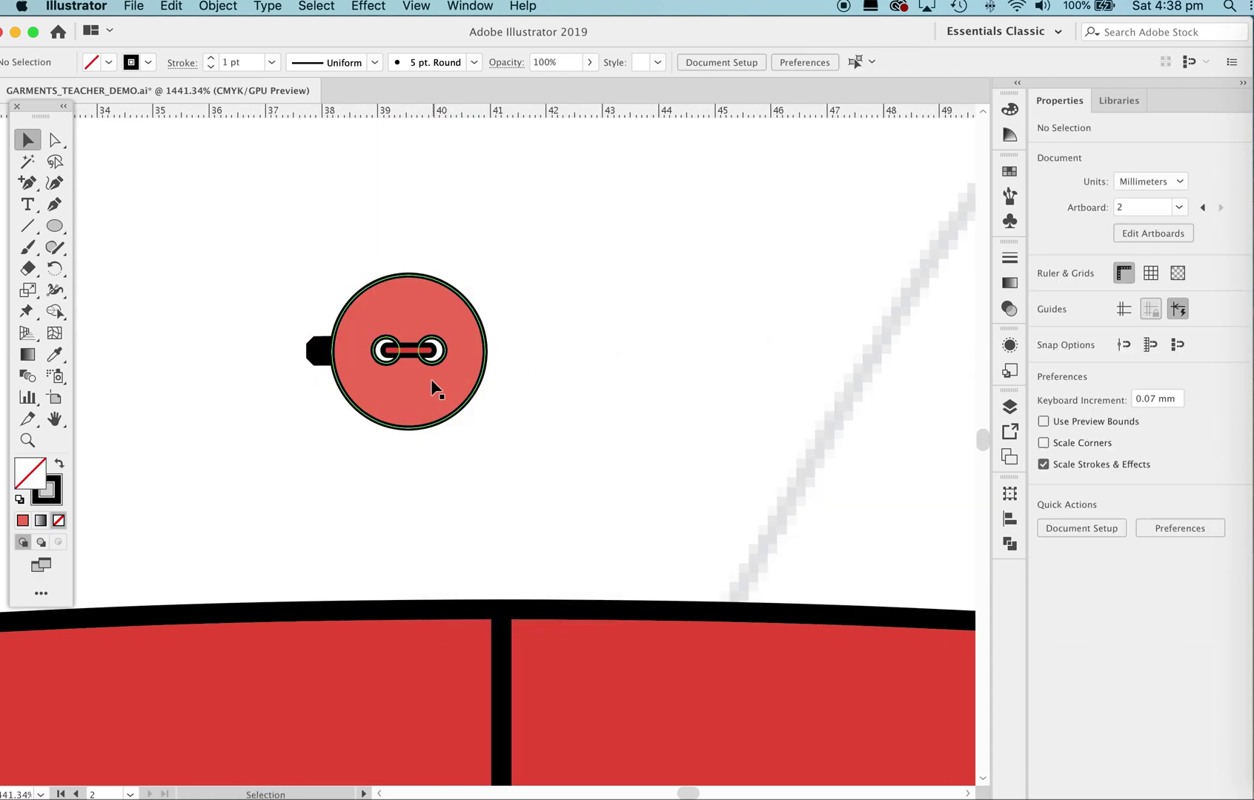
- Separate the button face, thread and buttonhole to inspect the individual parts, and undo the separation
{"action": "left_click_drag", "start_coordinate": [430, 355], "coordinate": [604, 359]}
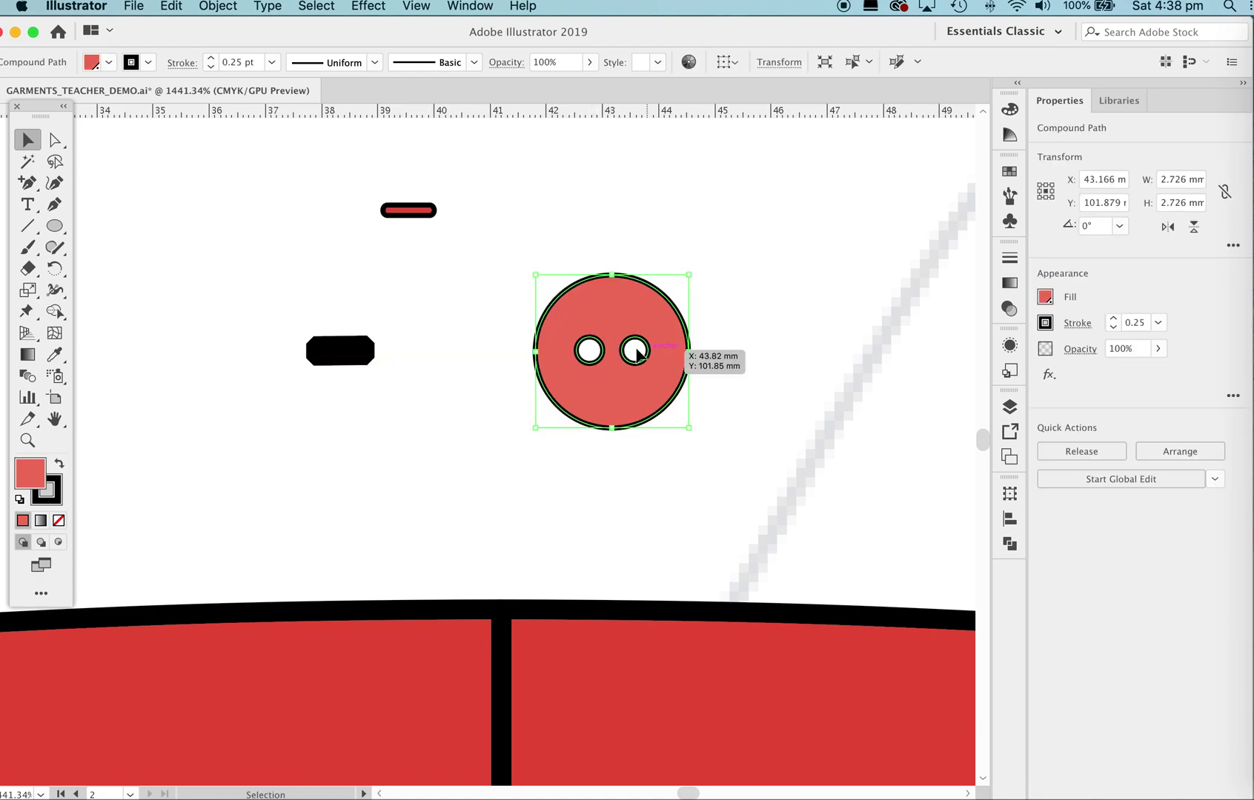
{"action": "left_click", "coordinate": [361, 354]}
{"action": "left_click", "coordinate": [412, 407]}
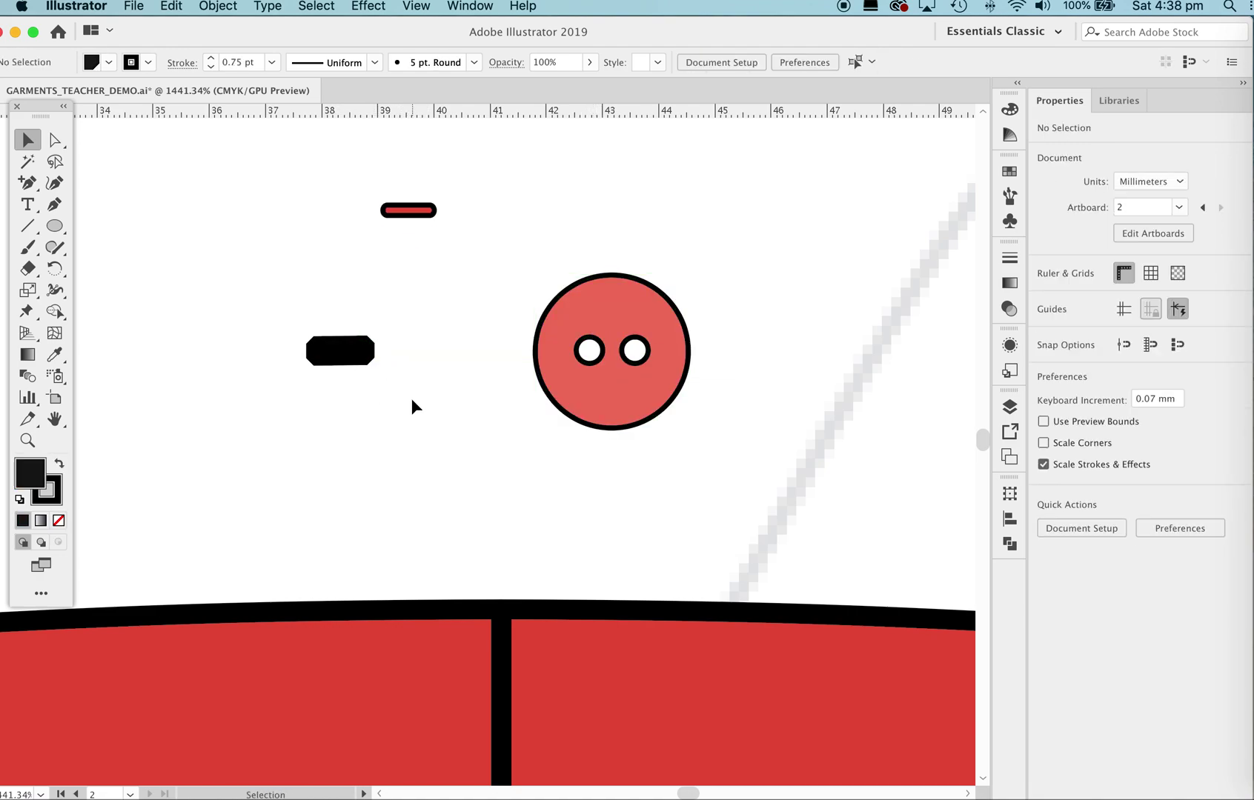
{"action": "key", "text": "super+z"}
{"action": "key", "text": "super+z"}
{"action": "left_click", "coordinate": [602, 352]}
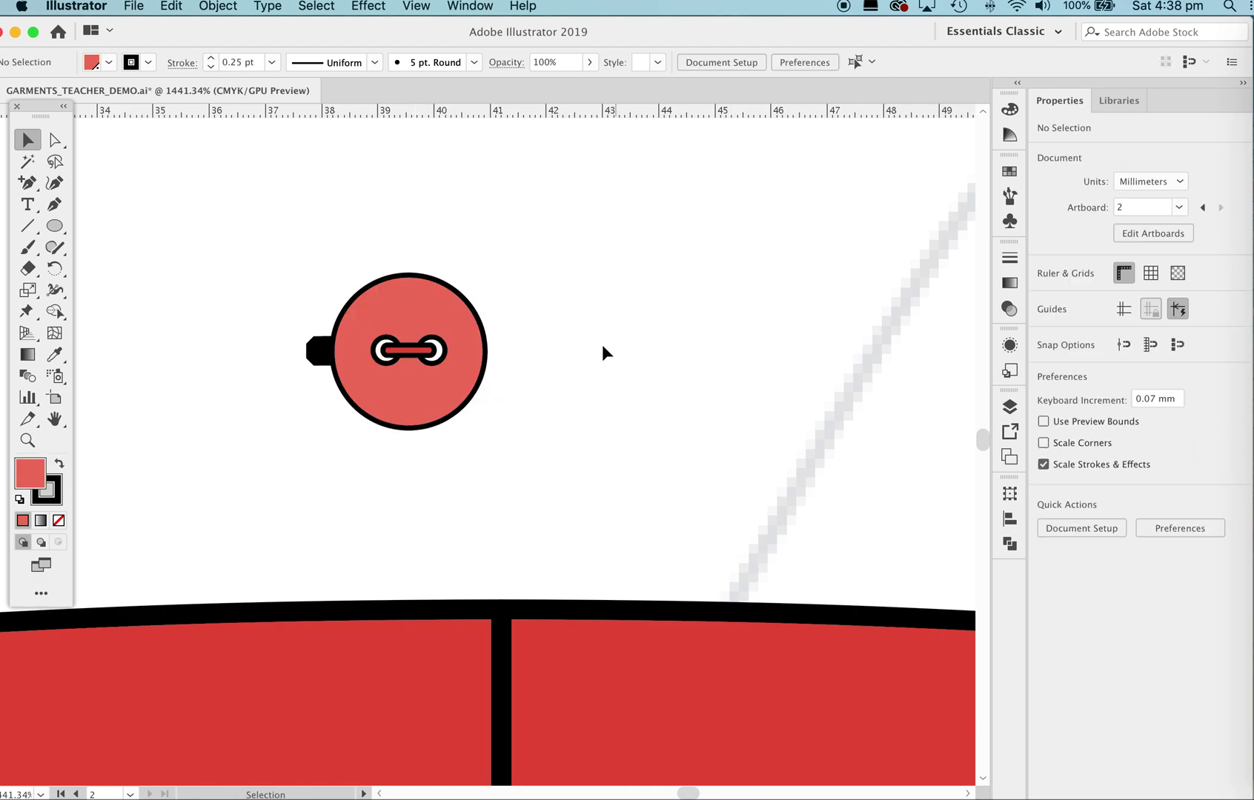
- Draw a circle about 2.55 mm in diameter on the red waistband, just left of the centre-front line
{"action": "left_click_drag", "start_coordinate": [454, 417], "coordinate": [436, 335]}
{"action": "key", "text": "super+a"}
{"action": "left_click", "coordinate": [512, 346]}
{"action": "left_click_drag", "start_coordinate": [573, 453], "coordinate": [568, 375]}
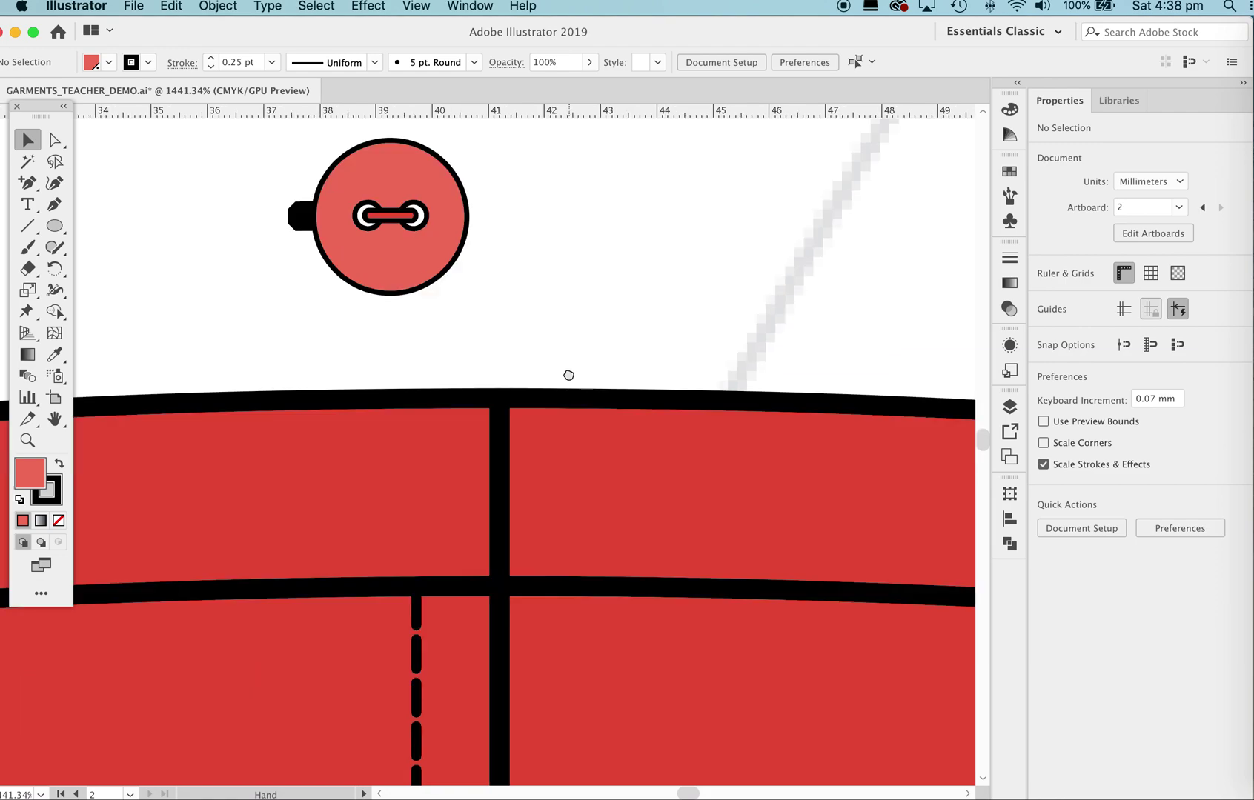
{"action": "left_click", "coordinate": [56, 226]}
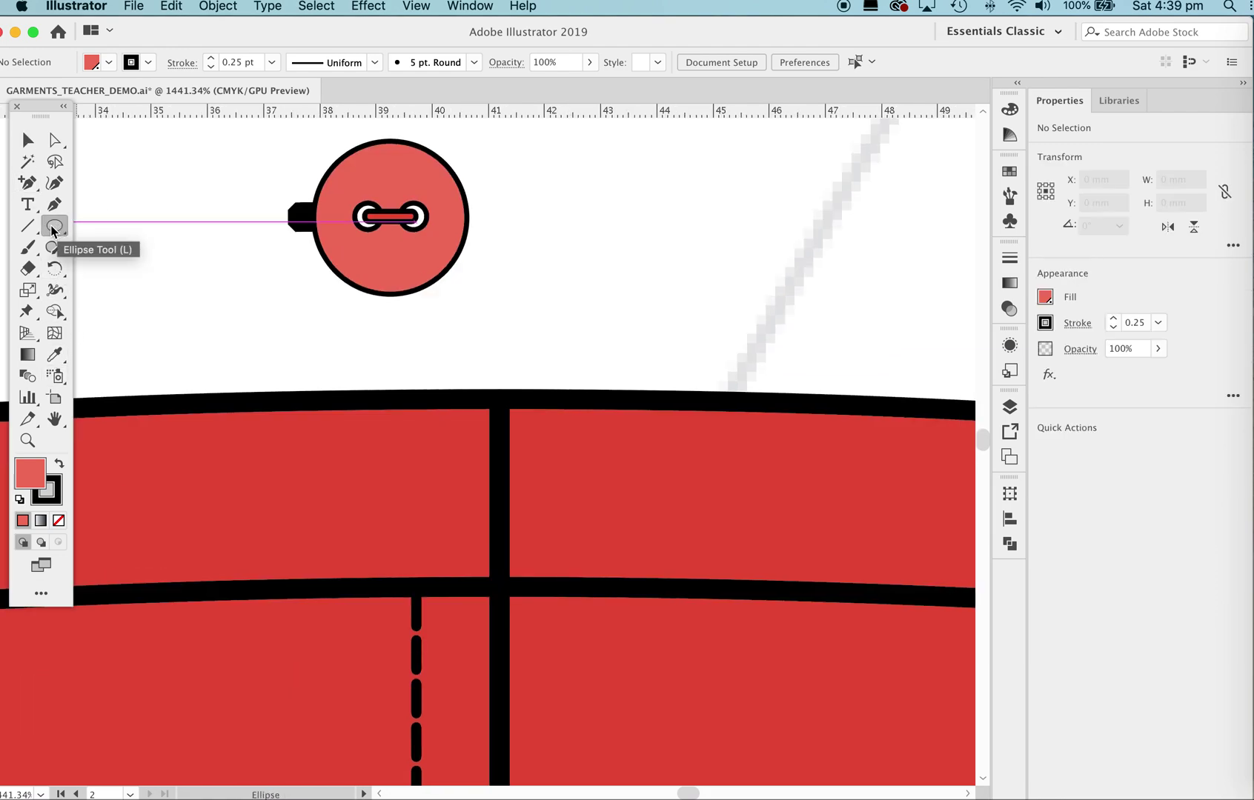
{"action": "left_click", "coordinate": [53, 231]}
{"action": "left_click", "coordinate": [98, 268]}
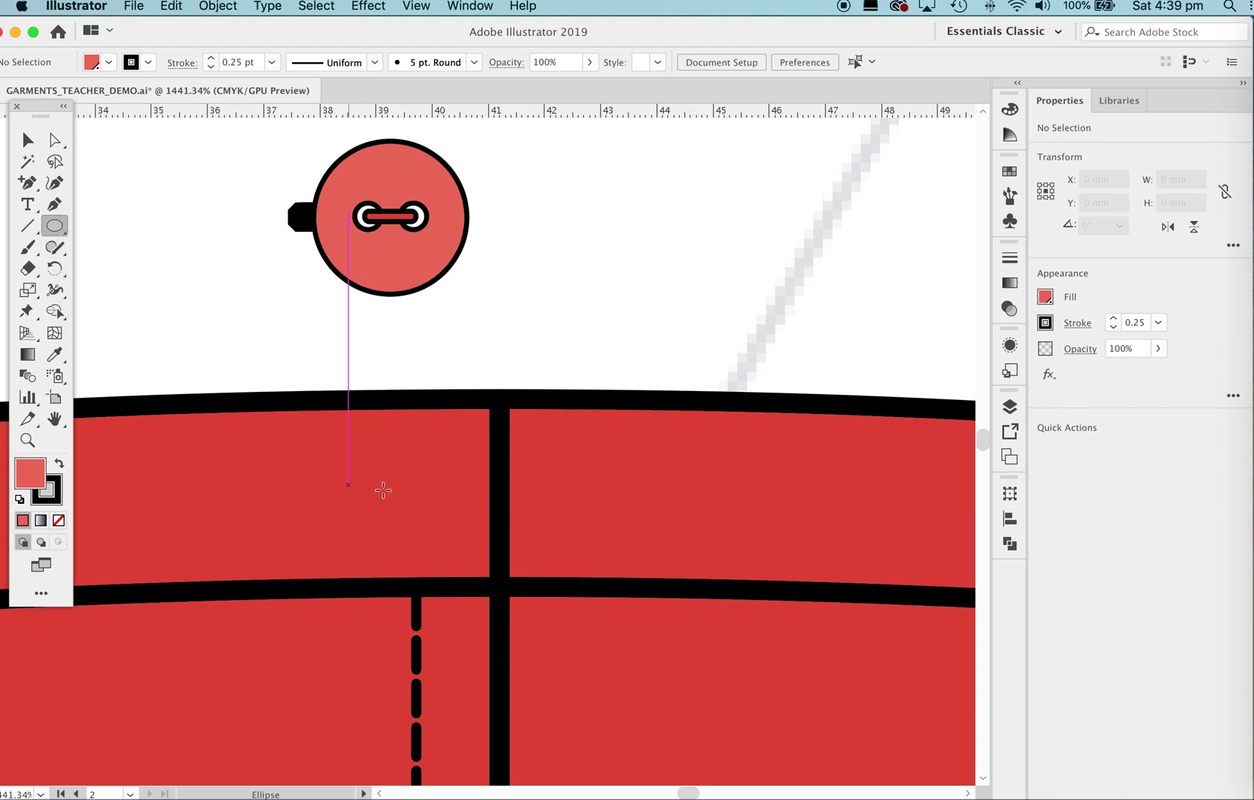
{"action": "left_click_drag", "start_coordinate": [341, 420], "coordinate": [474, 564]}
{"action": "key", "text": "shift"}
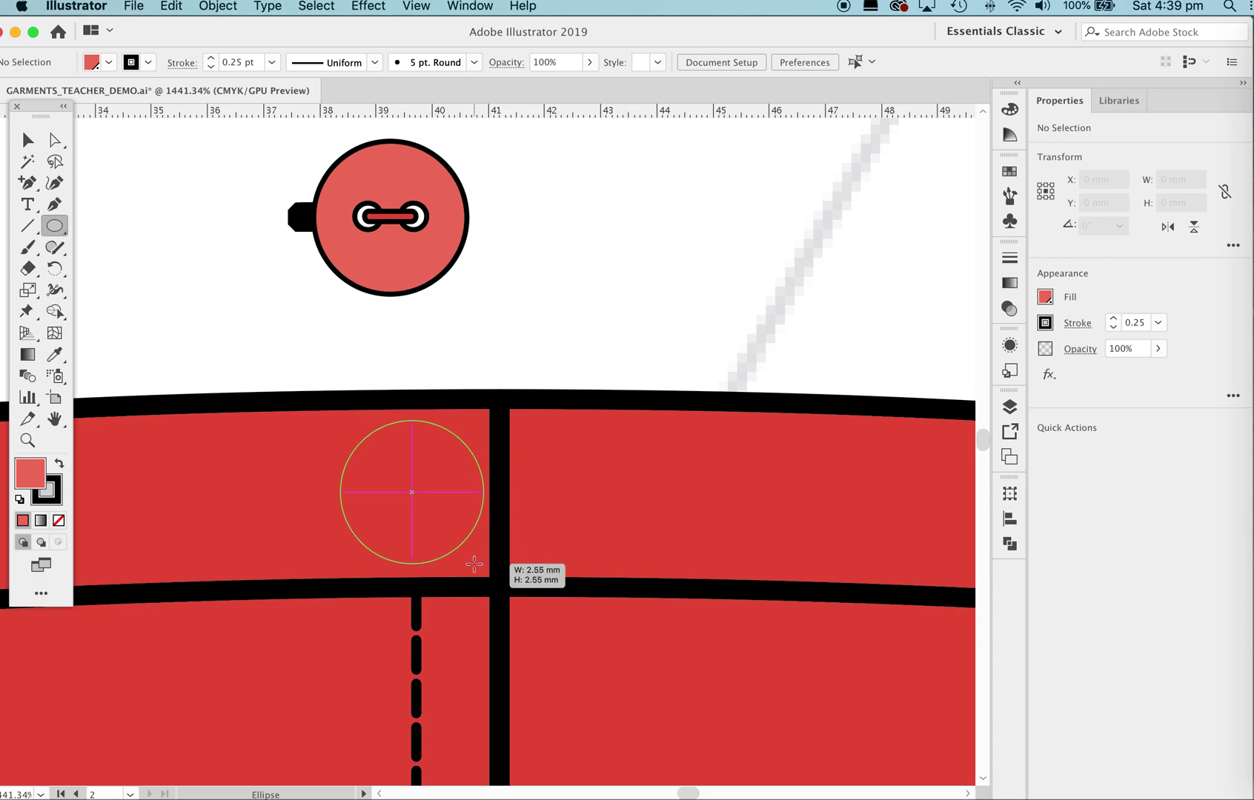
{"action": "left_click_drag", "start_coordinate": [474, 565], "coordinate": [474, 565]}
{"action": "key", "text": "v"}
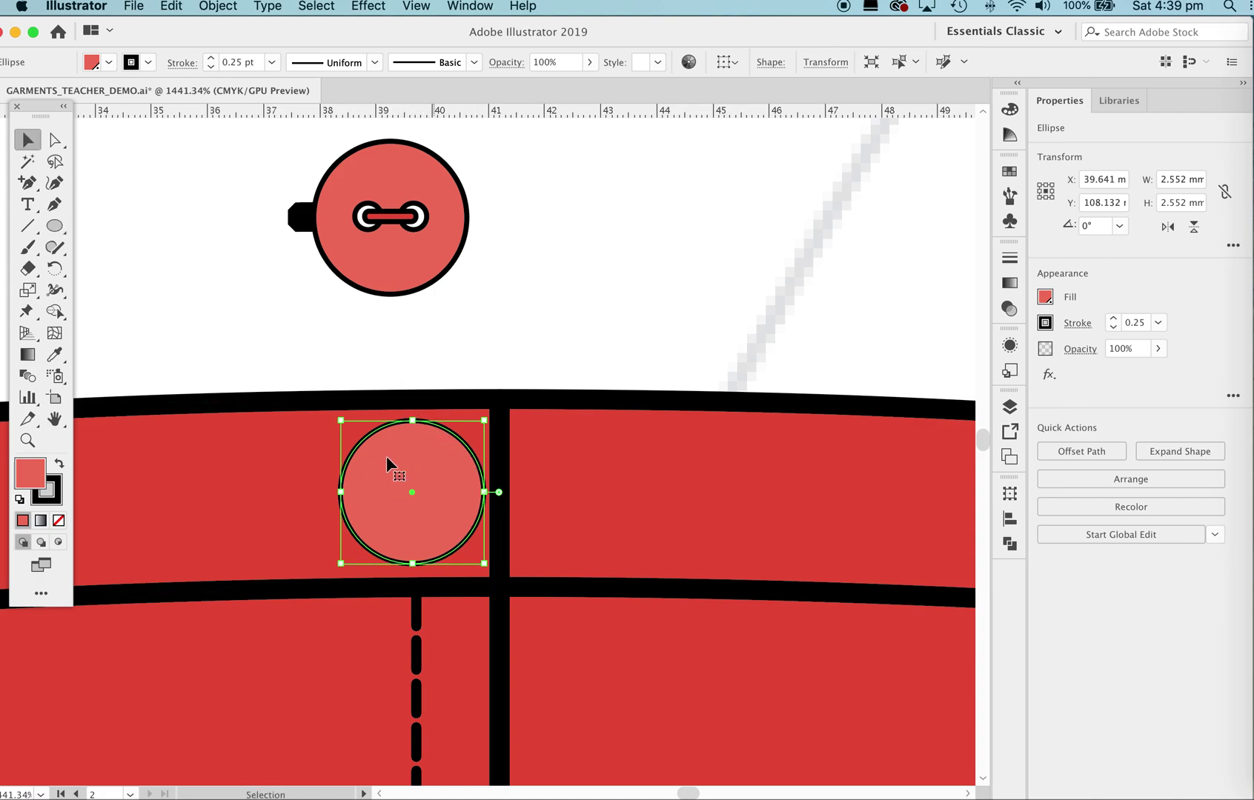
- Shift the circle slightly left and enlarge it proportionally from its centre to about 2.71 mm
{"action": "key", "text": "z"}
{"action": "left_click_drag", "start_coordinate": [419, 420], "coordinate": [619, 486]}
{"action": "key", "text": "space"}
{"action": "left_click_drag", "start_coordinate": [512, 546], "coordinate": [515, 455]}
{"action": "key", "text": "v"}
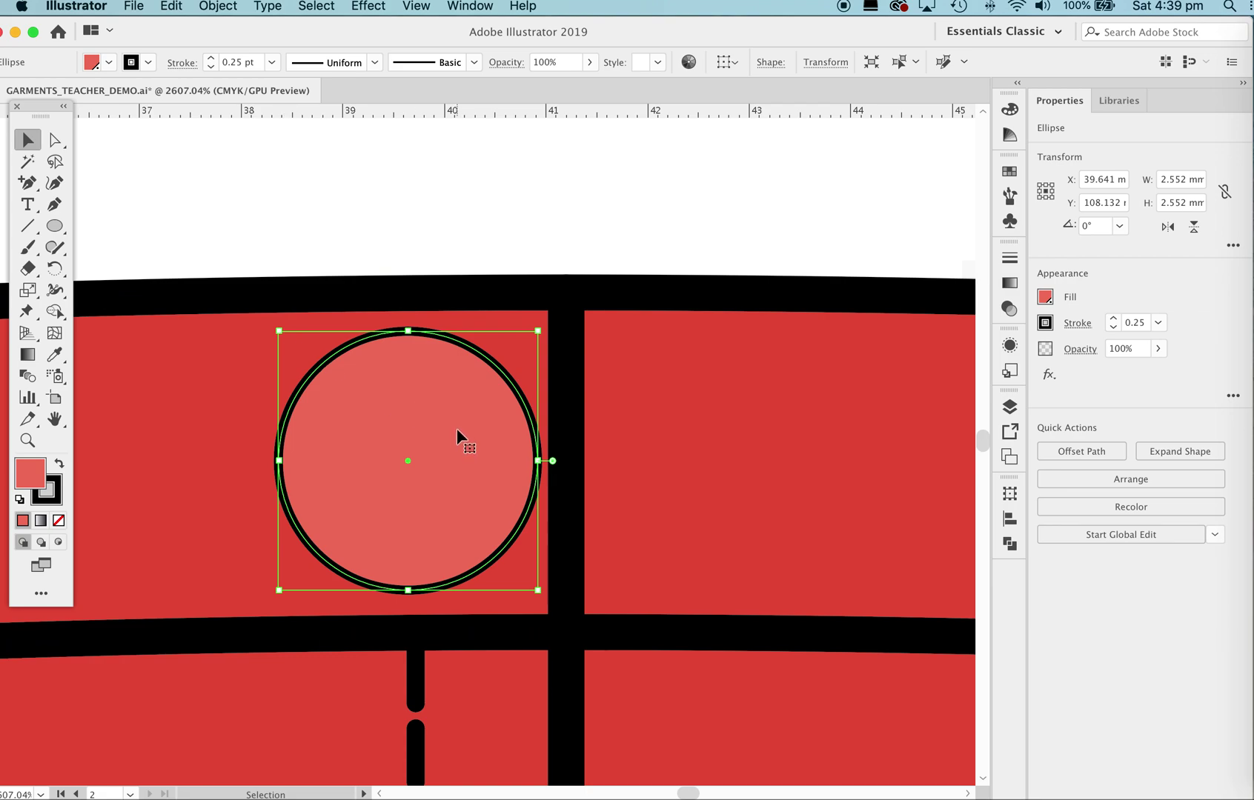
{"action": "left_click_drag", "start_coordinate": [406, 433], "coordinate": [397, 433]}
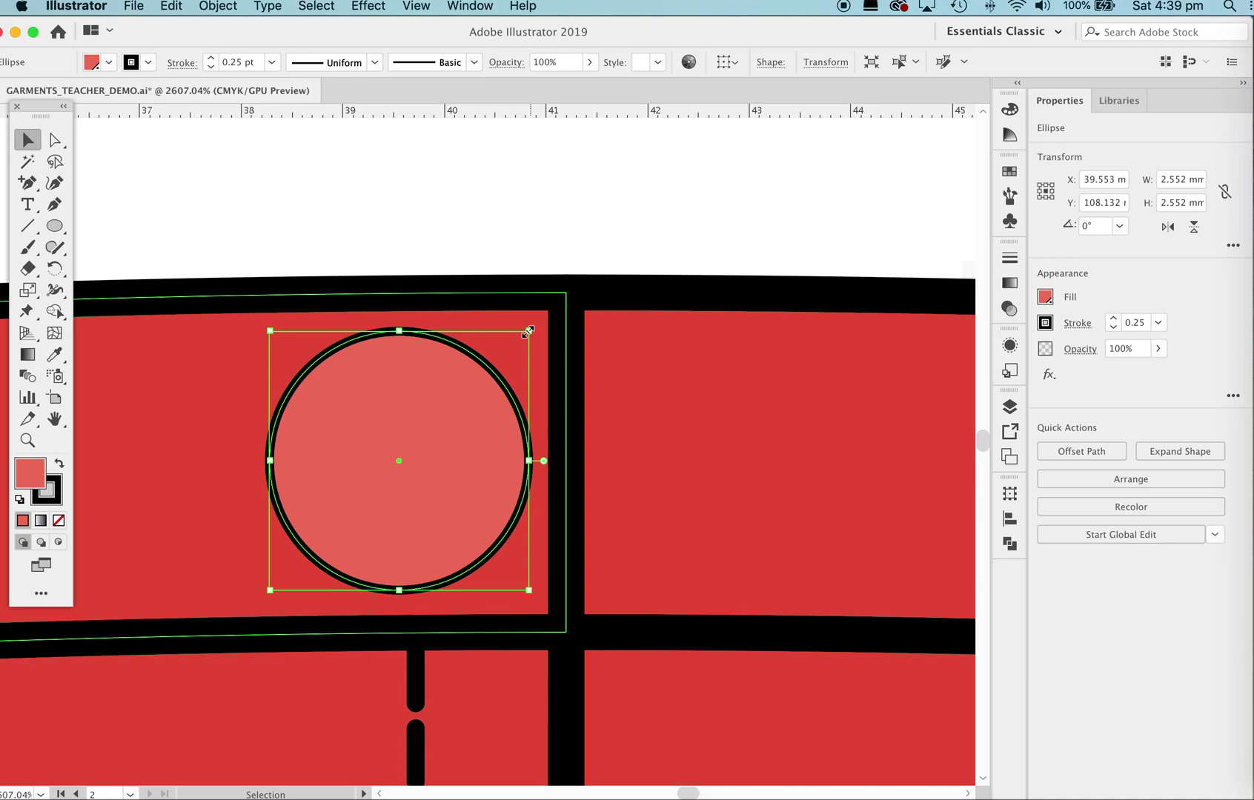
{"action": "left_click_drag", "start_coordinate": [529, 331], "coordinate": [545, 325]}
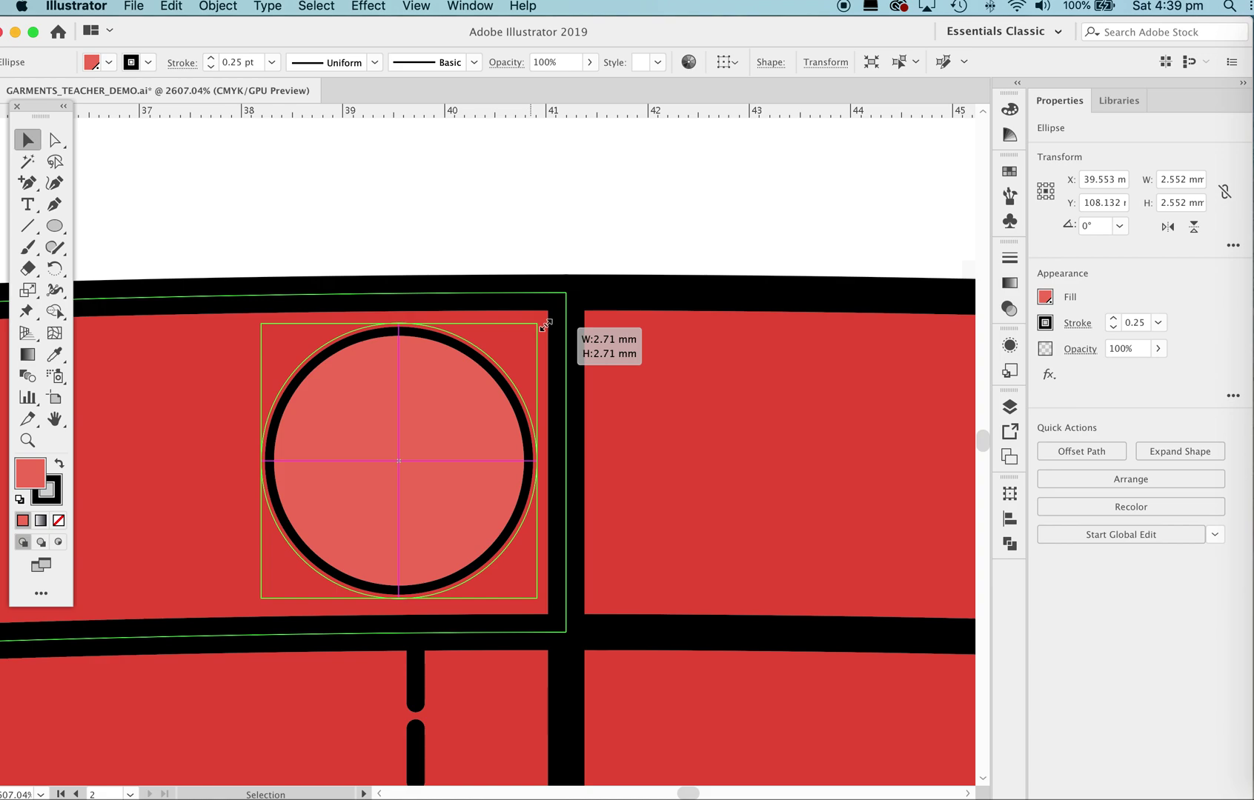
{"action": "left_click_drag", "start_coordinate": [546, 324], "coordinate": [546, 325]}
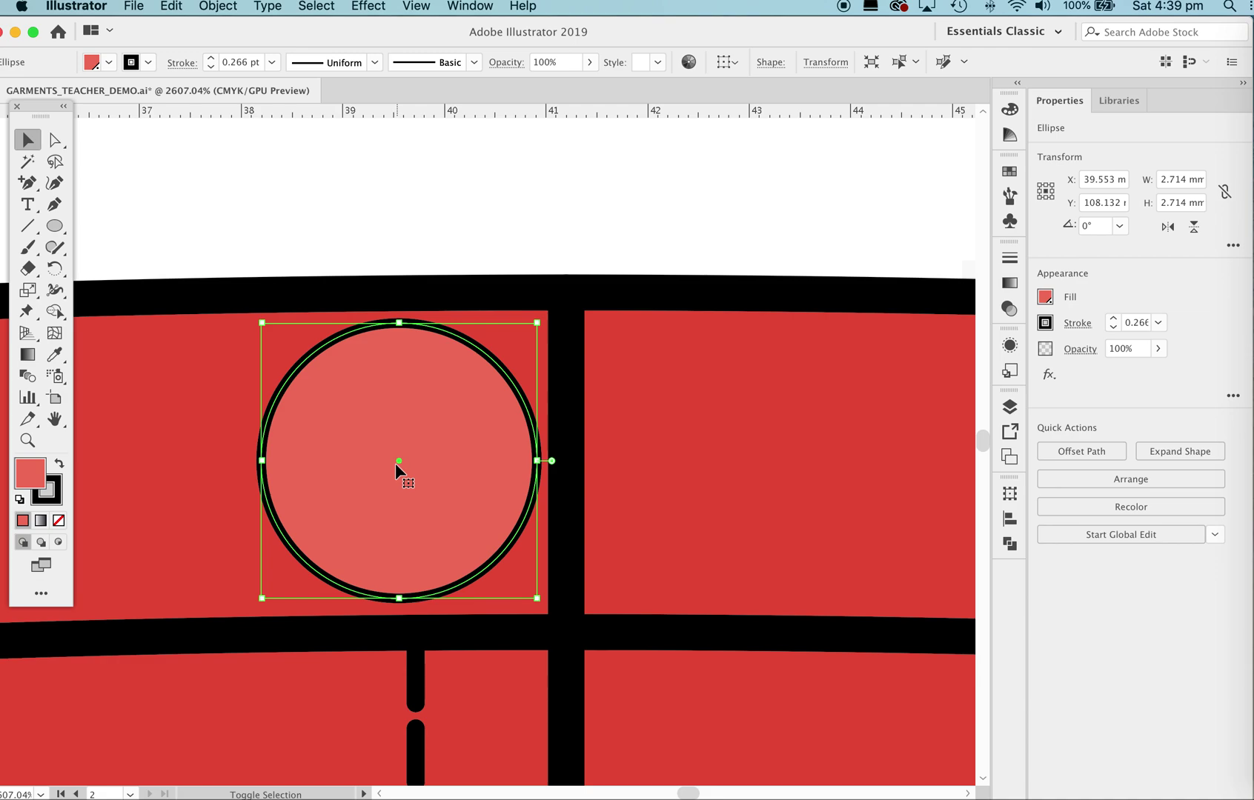
- Try scaling the circle down from two of its corners, undoing each change
{"action": "left_click_drag", "start_coordinate": [542, 322], "coordinate": [471, 374]}
{"action": "key", "text": "super+z"}
{"action": "mouse_move", "coordinate": [262, 323]}
{"action": "left_mouse_down"}
{"action": "mouse_move", "coordinate": [315, 370]}
{"action": "mouse_move", "coordinate": [324, 407]}
{"action": "left_mouse_up"}
{"action": "key", "text": "super+z"}
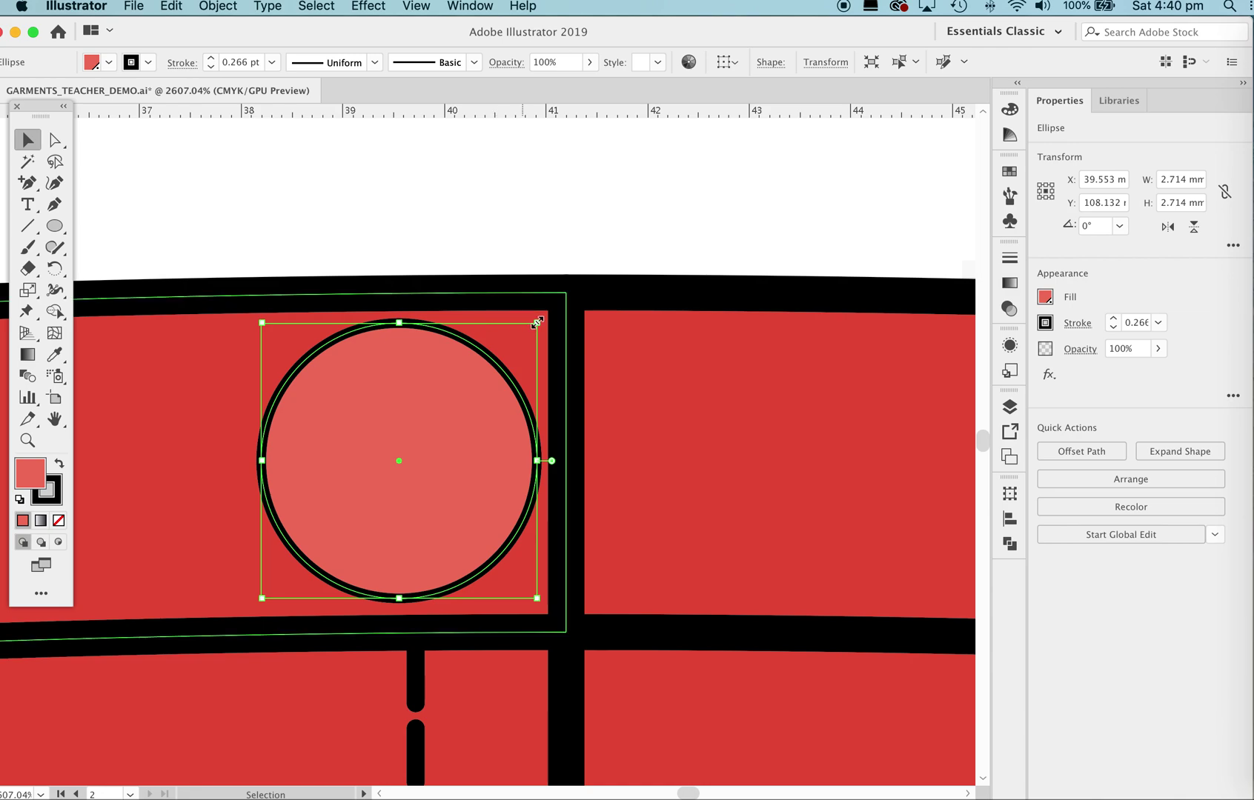
- Enlarge the circle from its centre to about 2.79 mm and position it between the waistband edges, clear of the centre-front line
{"action": "mouse_move", "coordinate": [536, 323]}
{"action": "left_mouse_down"}
{"action": "mouse_move", "coordinate": [499, 361]}
{"action": "mouse_move", "coordinate": [557, 320]}
{"action": "mouse_move", "coordinate": [543, 320]}
{"action": "left_mouse_up"}
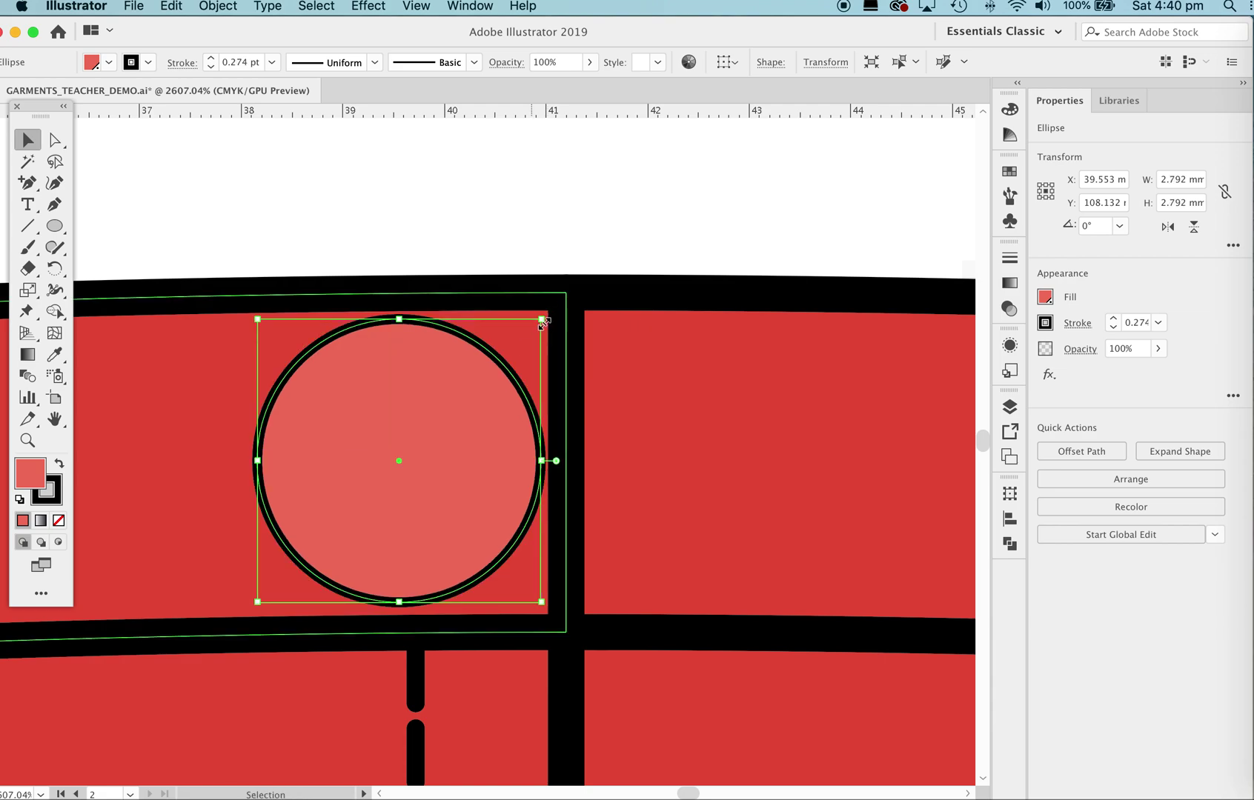
{"action": "key", "text": "Left"}
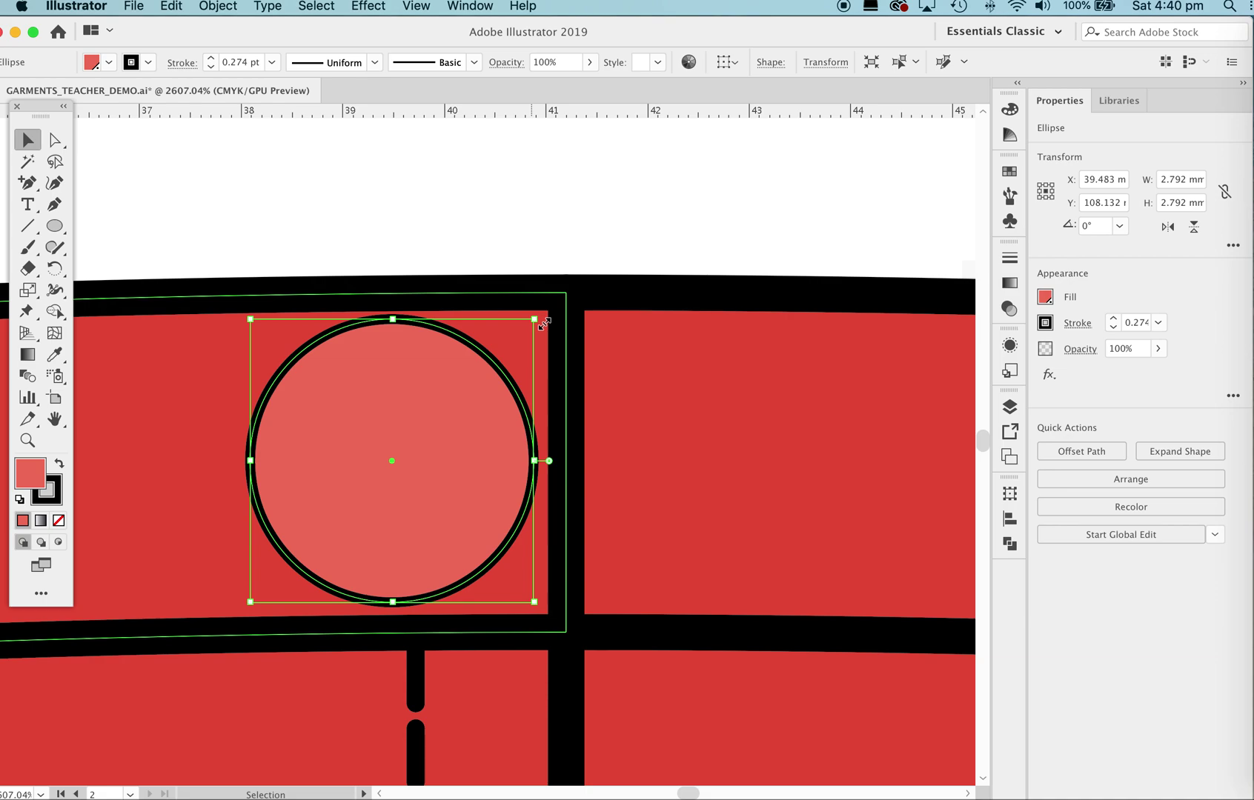
{"action": "left_click", "coordinate": [574, 198]}
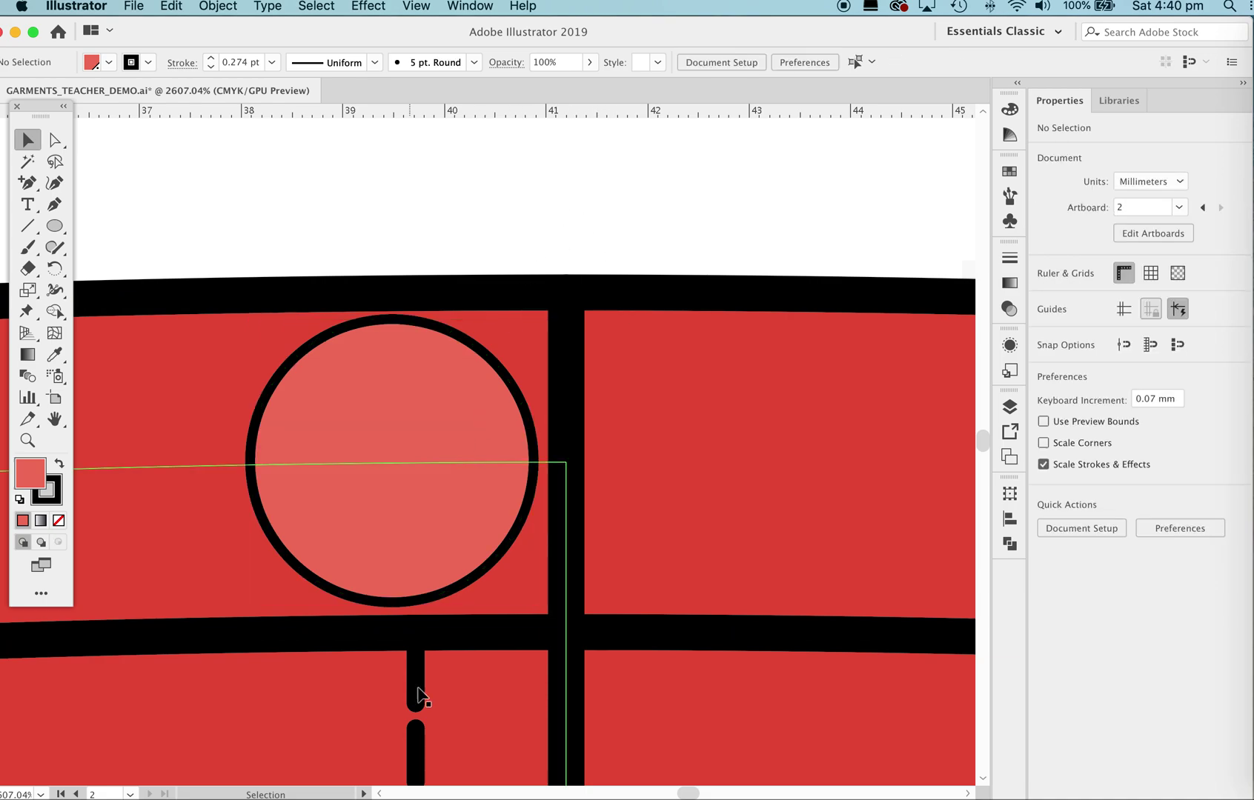
{"action": "left_click", "coordinate": [390, 459]}
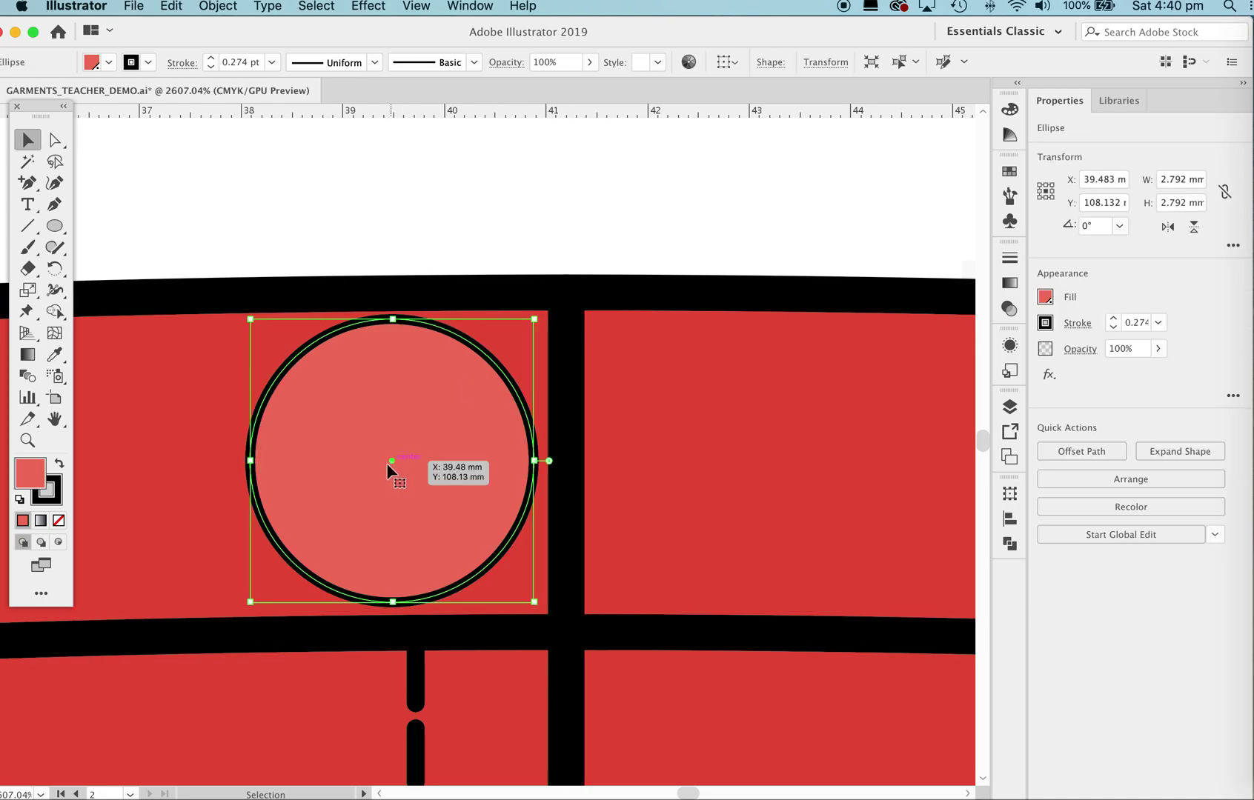
{"action": "left_click_drag", "start_coordinate": [386, 463], "coordinate": [389, 463]}
{"action": "left_click", "coordinate": [453, 237]}
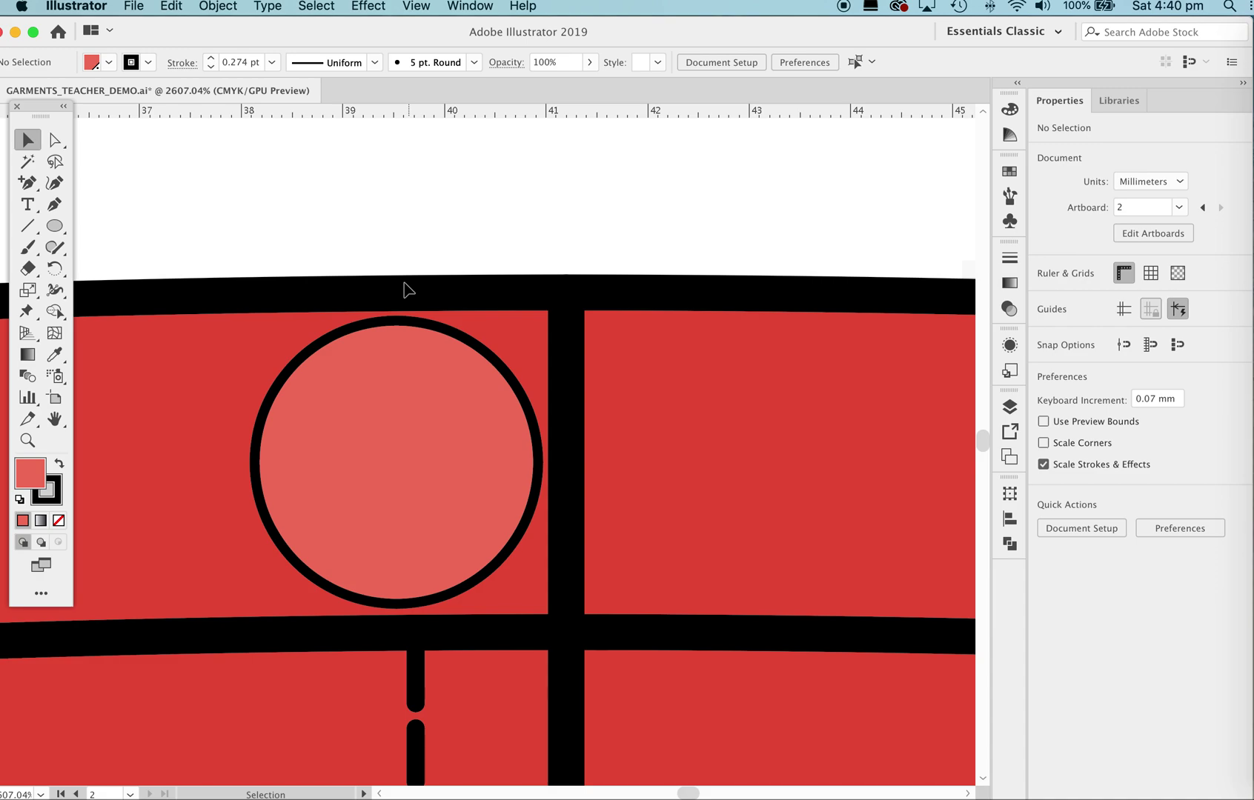
- Set the button circle's stroke weight to 0.25 pt
{"action": "left_click", "coordinate": [414, 426]}
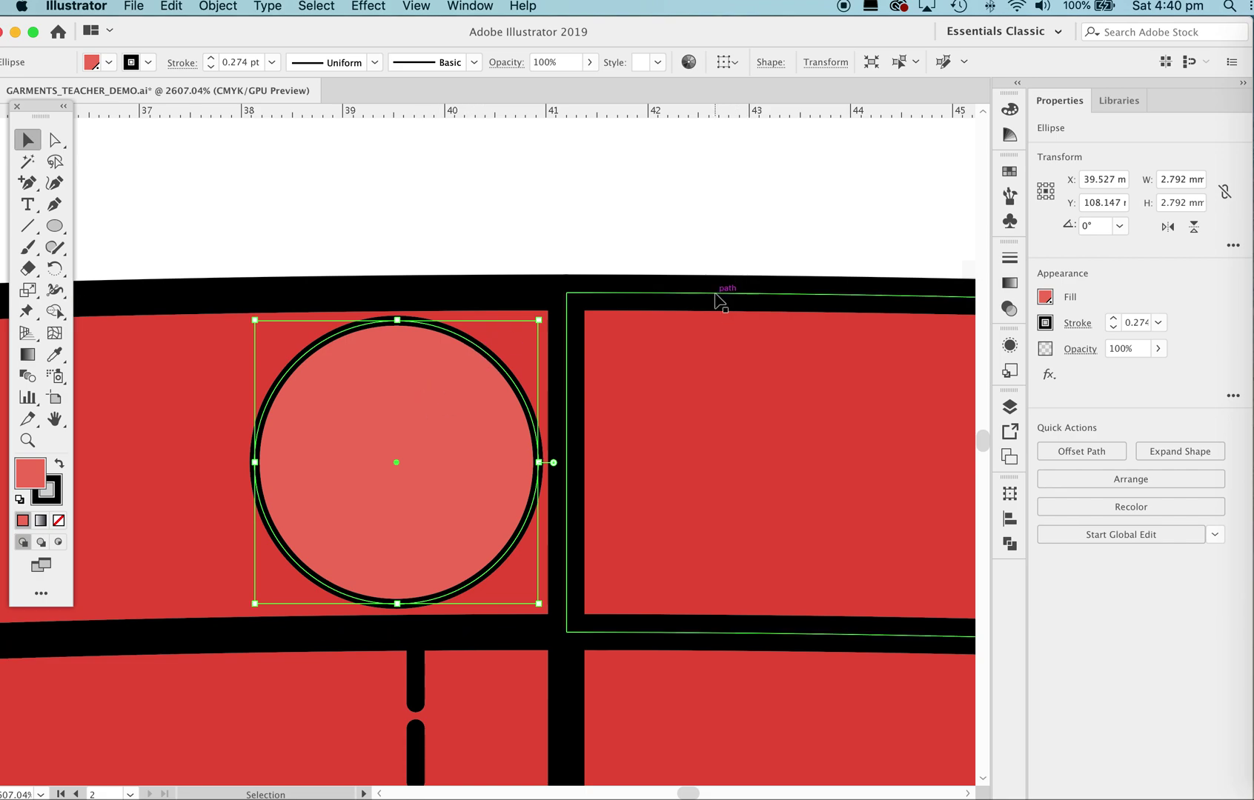
{"action": "left_click", "coordinate": [1114, 329]}
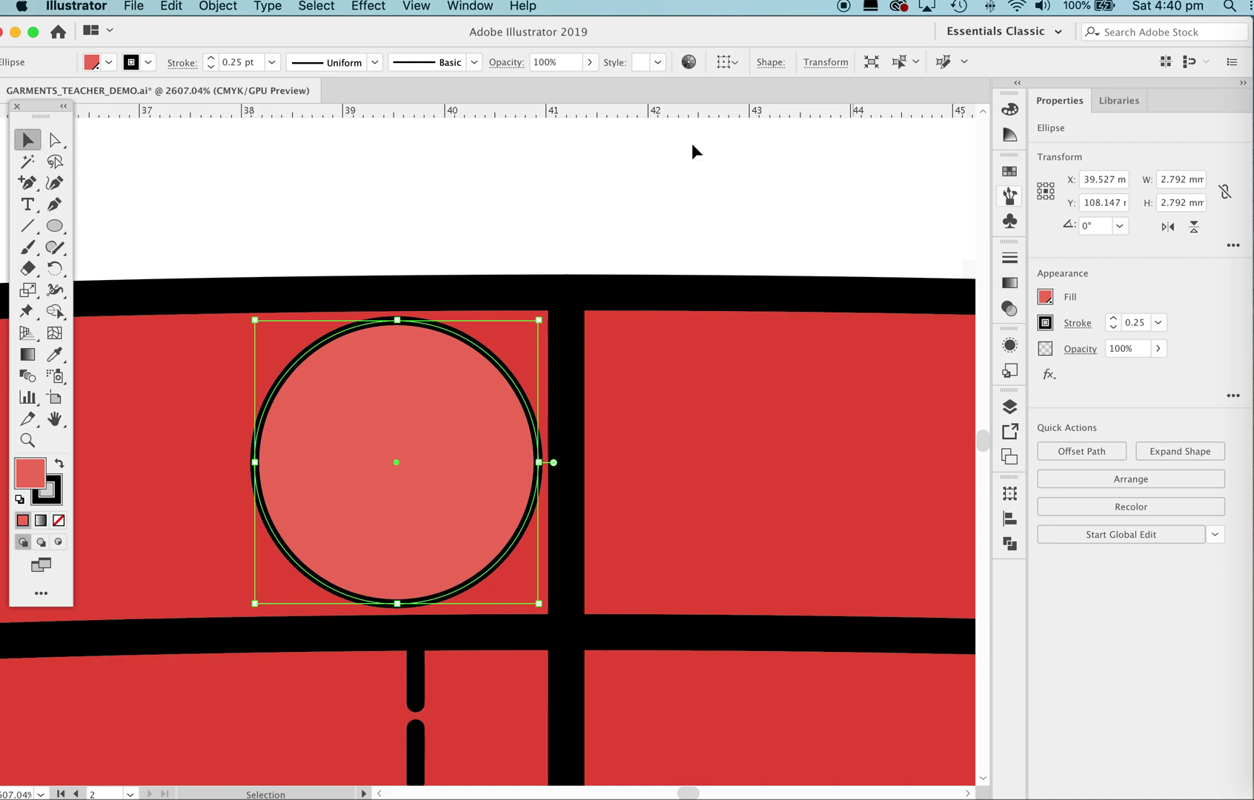
{"action": "left_click", "coordinate": [486, 224]}
{"action": "left_click", "coordinate": [412, 485]}
{"action": "left_click", "coordinate": [519, 158]}
- Move the button circle off the waistband into the blank area beside the finished sample button
{"action": "scroll", "coordinate": [457, 354], "scroll_direction": "up", "scroll_amount": 5}
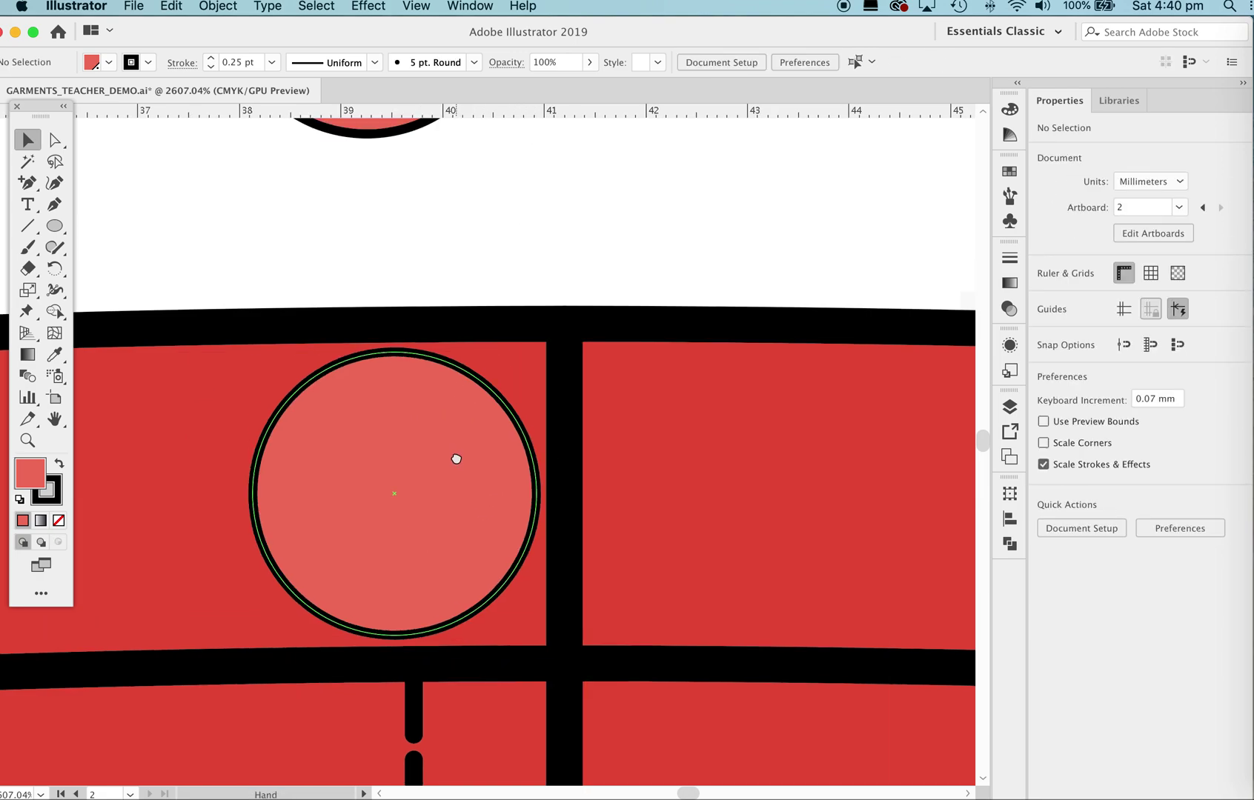
{"action": "scroll", "coordinate": [364, 562], "scroll_direction": "right", "scroll_amount": 2}
{"action": "left_click_drag", "start_coordinate": [307, 699], "coordinate": [730, 249]}
{"action": "scroll", "coordinate": [684, 343], "scroll_direction": "up", "scroll_amount": 3}
{"action": "scroll", "coordinate": [684, 343], "scroll_direction": "right", "scroll_amount": 2}
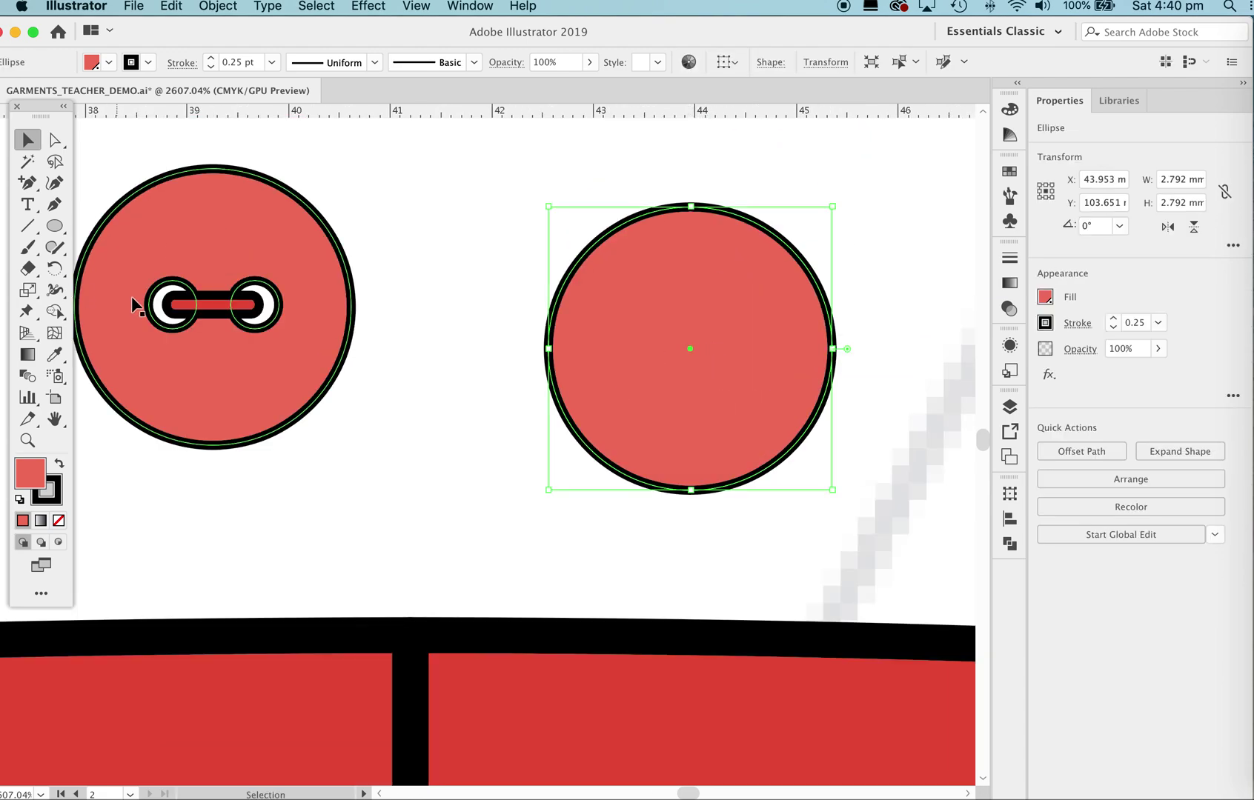
- Draw a buttonhole circle about 0.36 mm in diameter left of the large circle's centre and align it level with that centre
{"action": "left_click", "coordinate": [54, 226]}
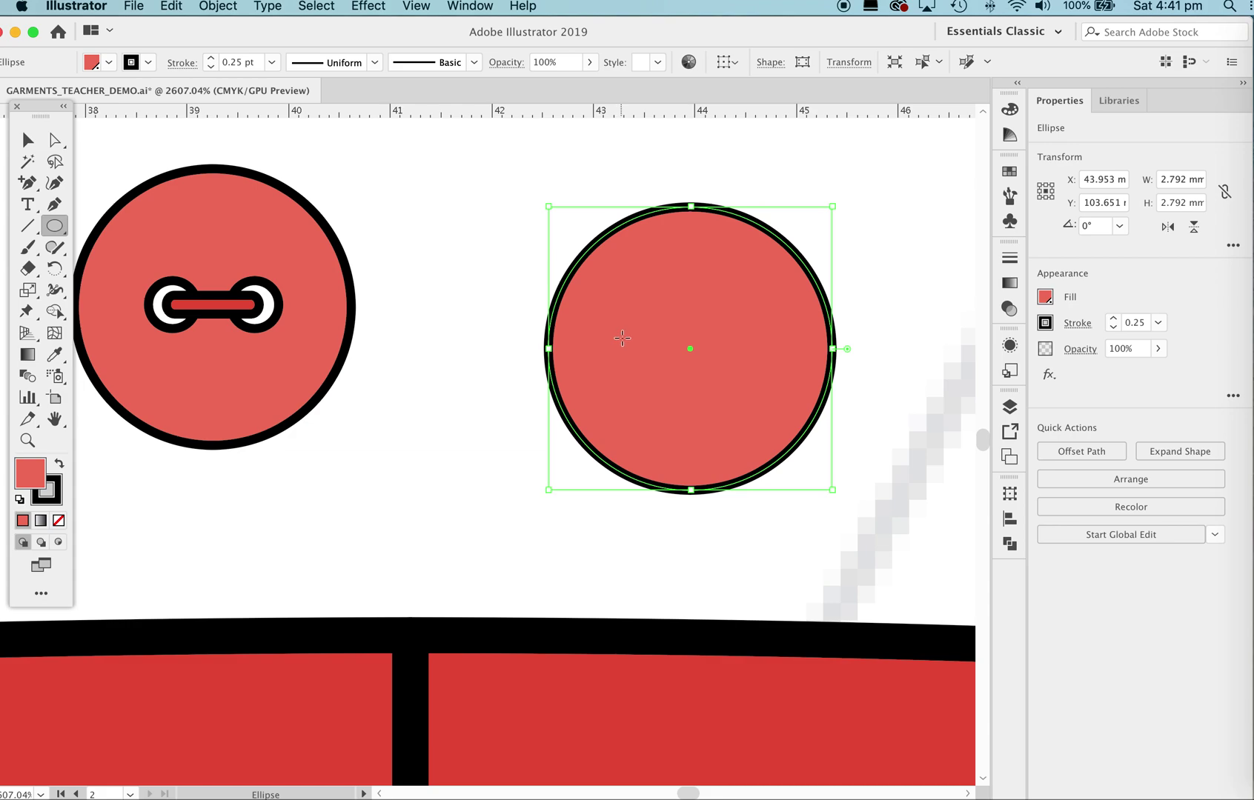
{"action": "left_click_drag", "start_coordinate": [626, 337], "coordinate": [662, 371]}
{"action": "key", "text": "v"}
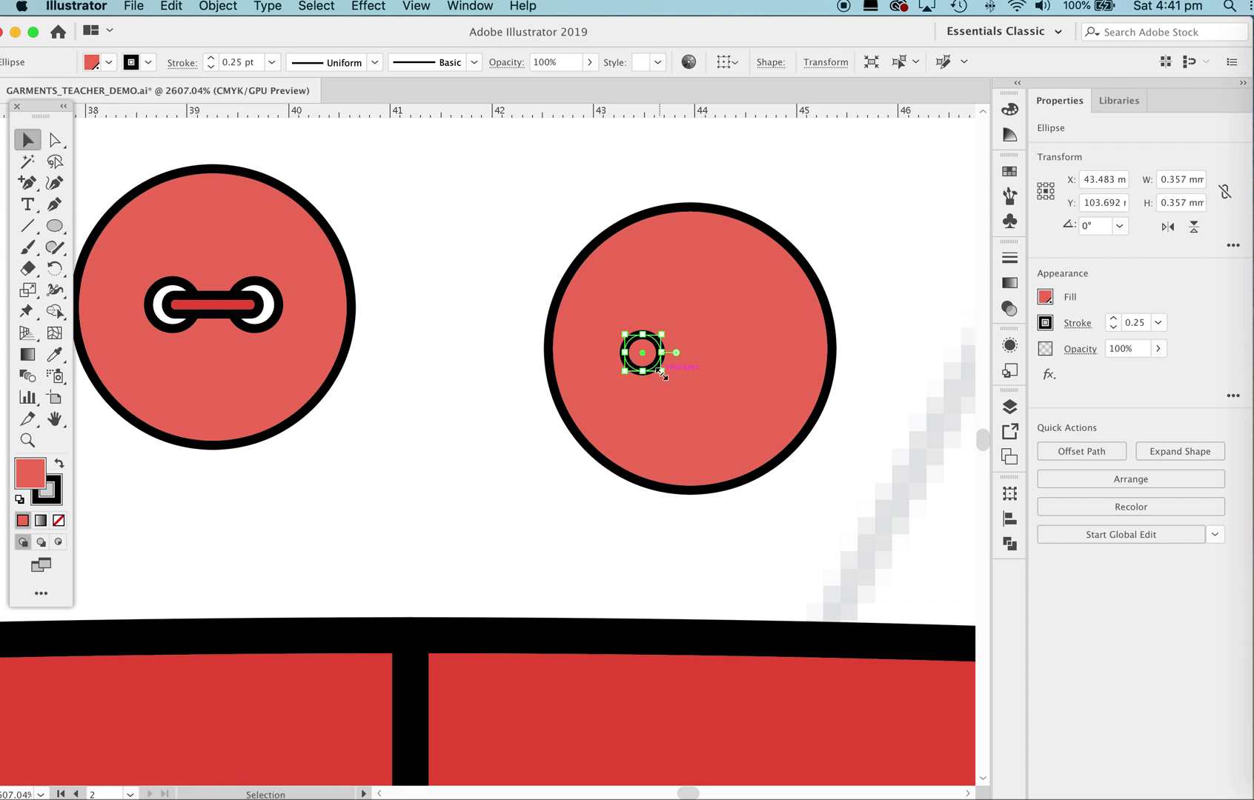
{"action": "left_click_drag", "start_coordinate": [643, 357], "coordinate": [639, 352]}
{"action": "key", "text": "z"}
{"action": "left_click_drag", "start_coordinate": [729, 345], "coordinate": [956, 375]}
{"action": "key", "text": "space"}
{"action": "left_click_drag", "start_coordinate": [764, 387], "coordinate": [394, 364]}
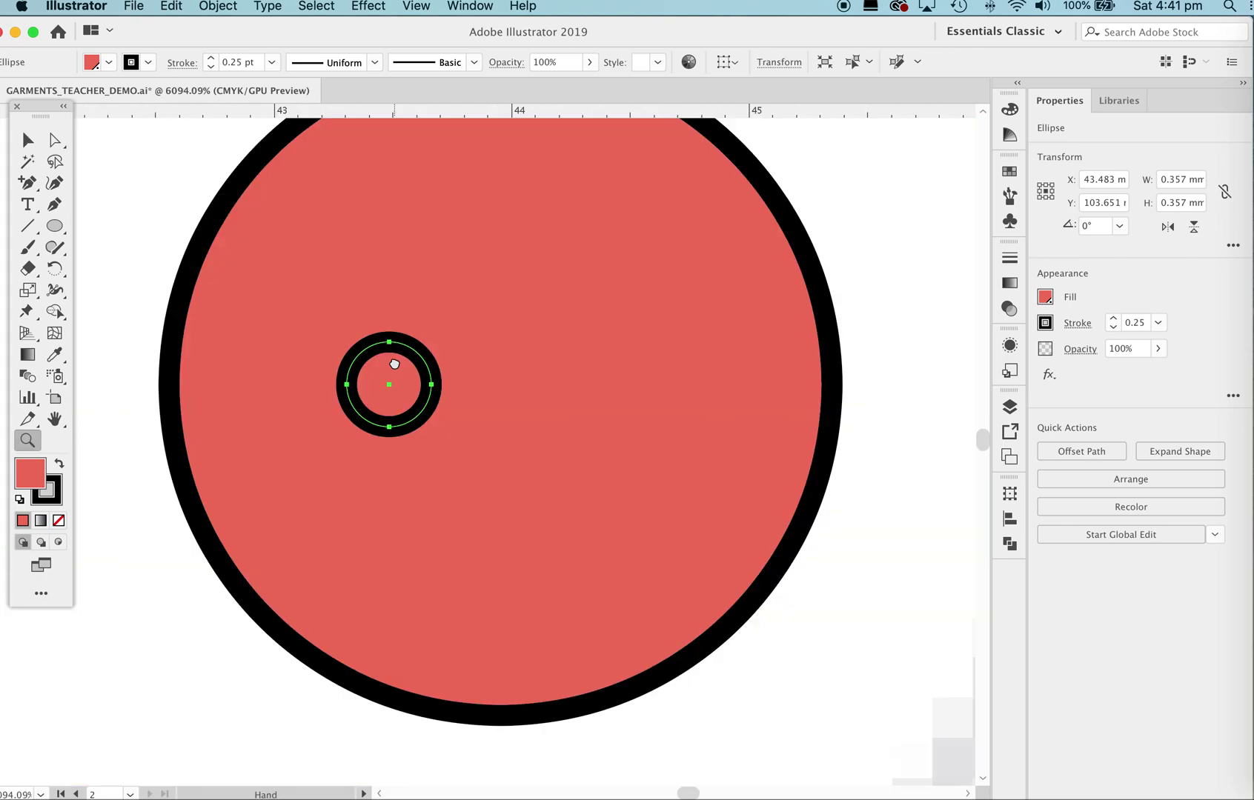
{"action": "key", "text": "v"}
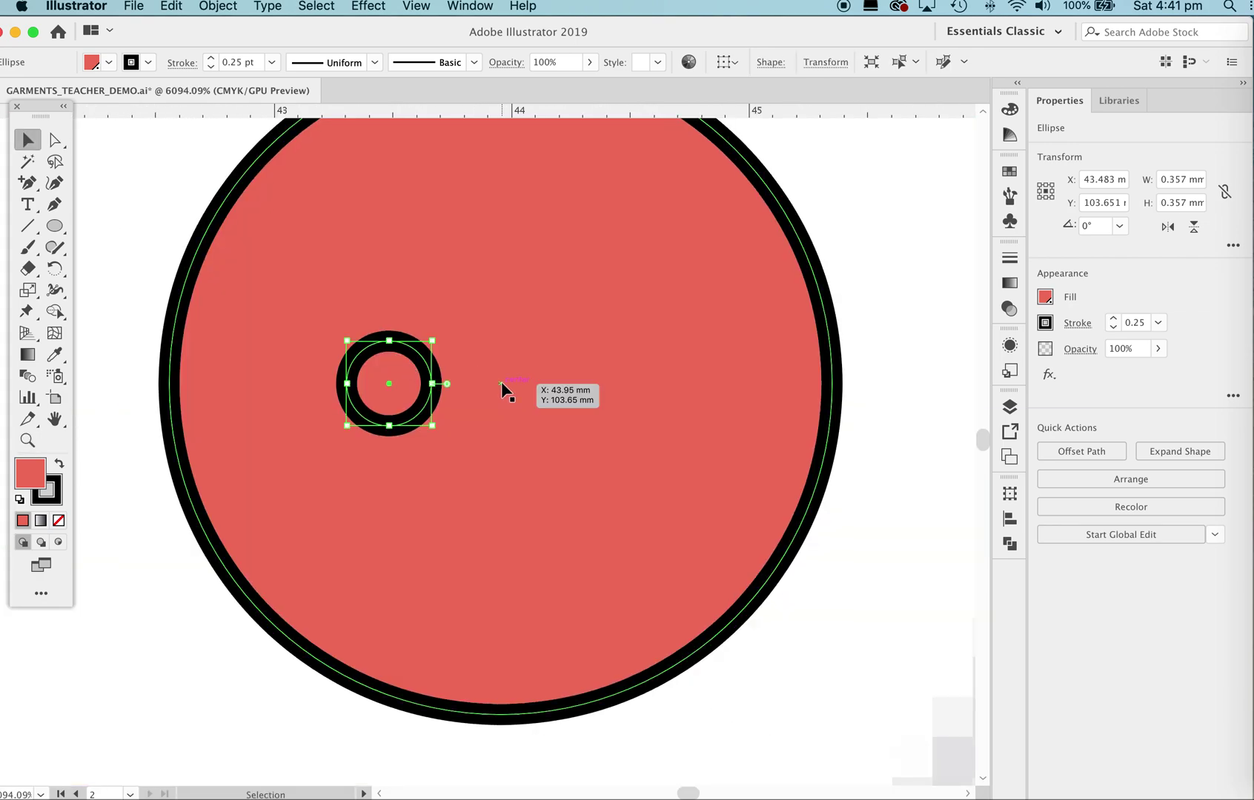
- Move the buttonhole circle slightly towards the button's centre and place a level duplicate of it on the other side of the centre
{"action": "key", "text": "space"}
{"action": "left_click_drag", "start_coordinate": [550, 346], "coordinate": [554, 428]}
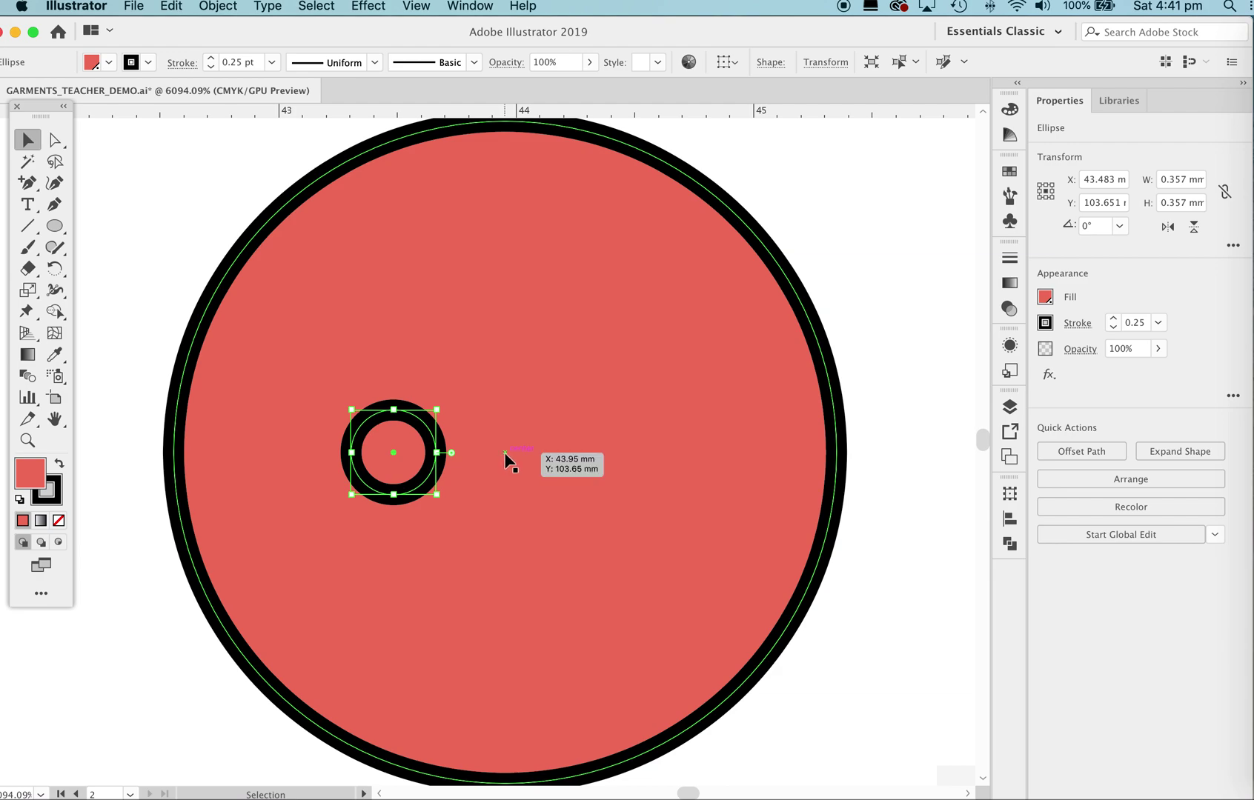
{"action": "left_click_drag", "start_coordinate": [392, 456], "coordinate": [394, 452]}
{"action": "left_click_drag", "start_coordinate": [393, 452], "coordinate": [398, 453]}
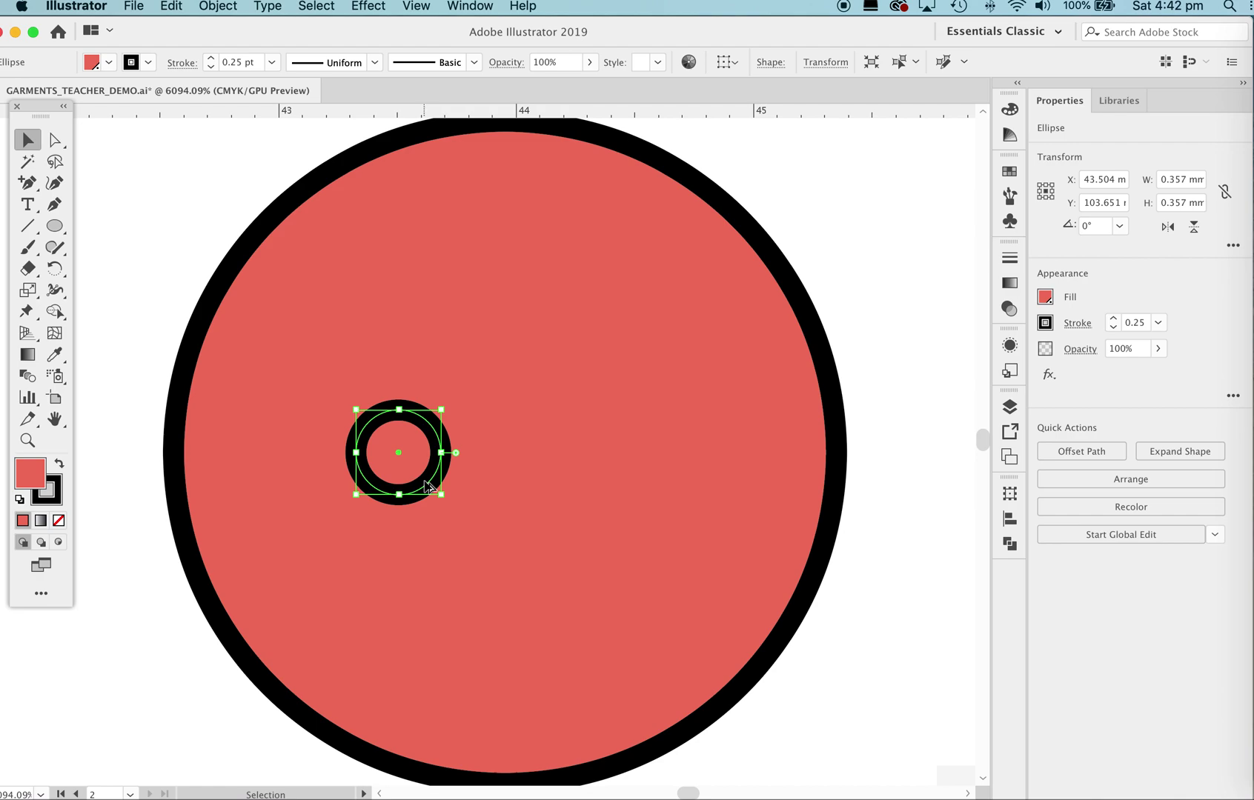
{"action": "left_click_drag", "start_coordinate": [428, 486], "coordinate": [618, 492]}
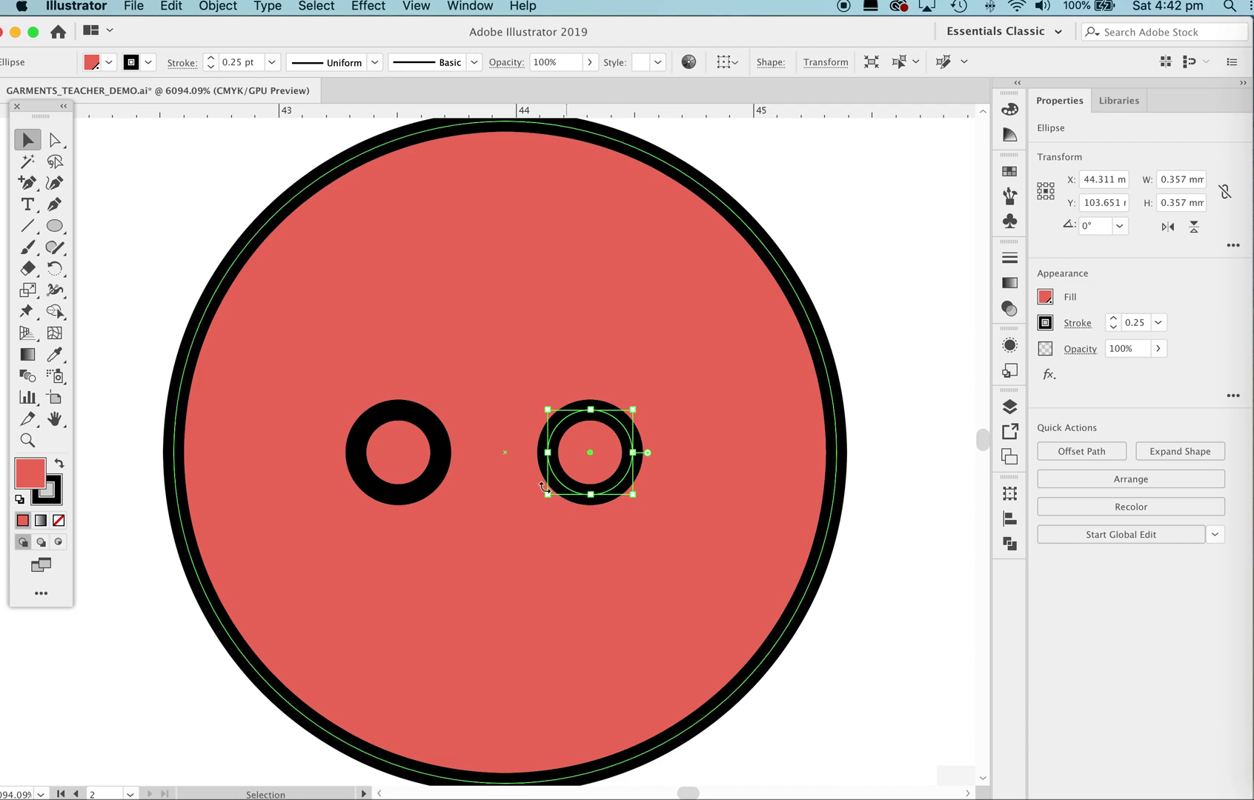
{"action": "left_click", "coordinate": [839, 249]}
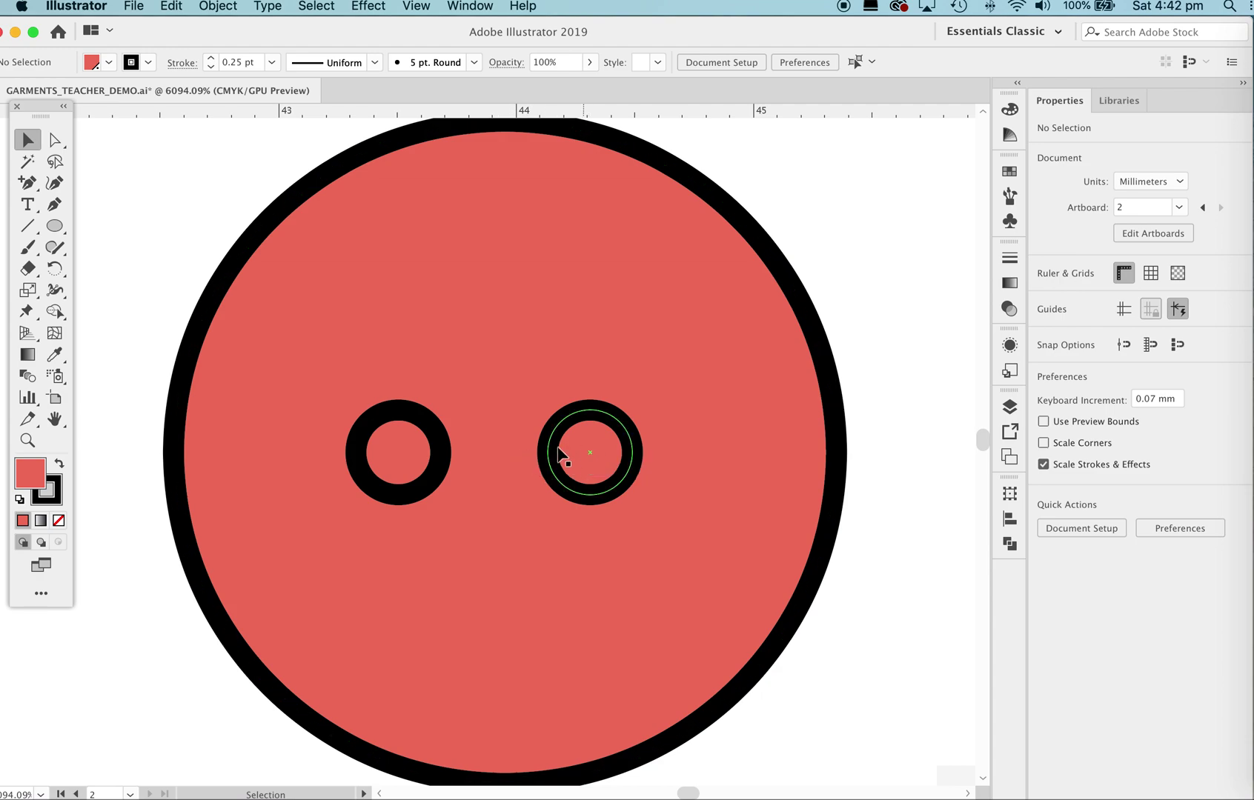
- Scale both buttonhole circles up together about their shared centre to about 0.44 mm in diameter each
{"action": "key", "text": "z"}
{"action": "left_click_drag", "start_coordinate": [667, 378], "coordinate": [601, 472]}
{"action": "key", "text": "v"}
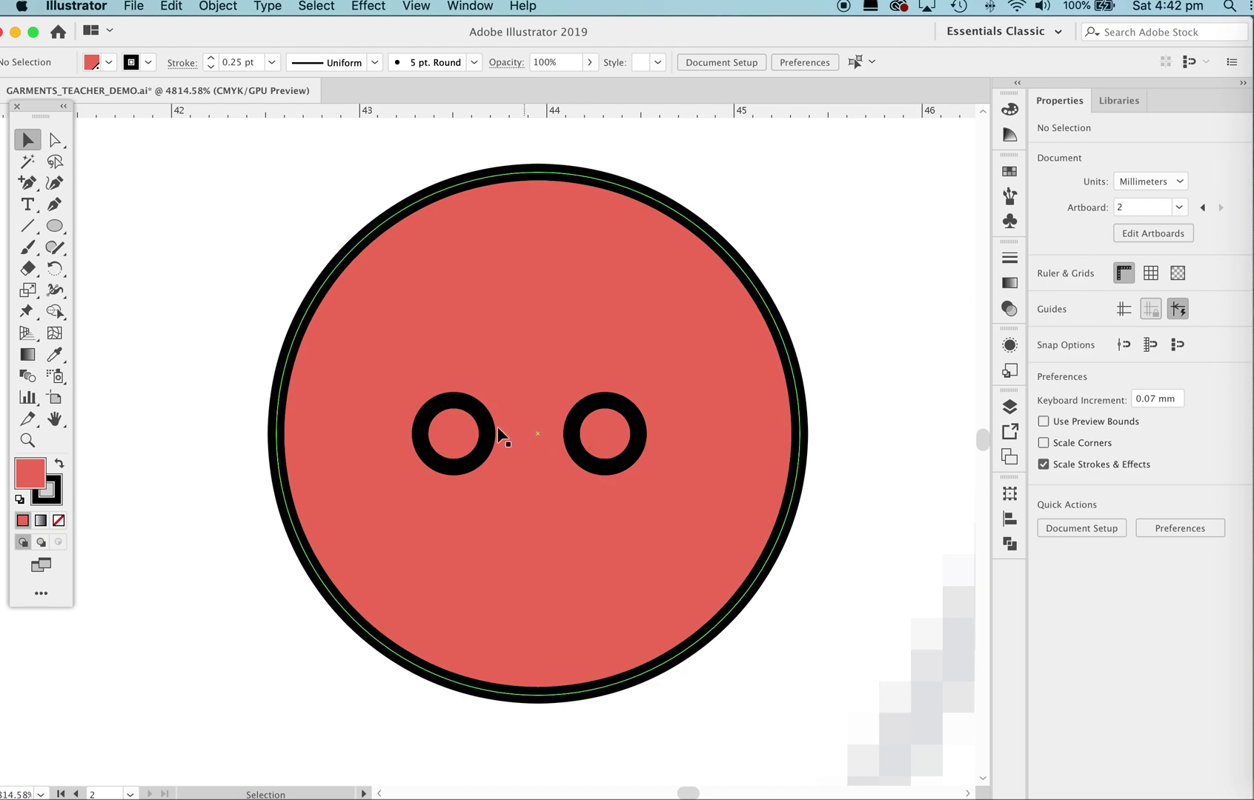
{"action": "left_click", "coordinate": [461, 398]}
{"action": "left_click", "coordinate": [607, 406], "text": "shift"}
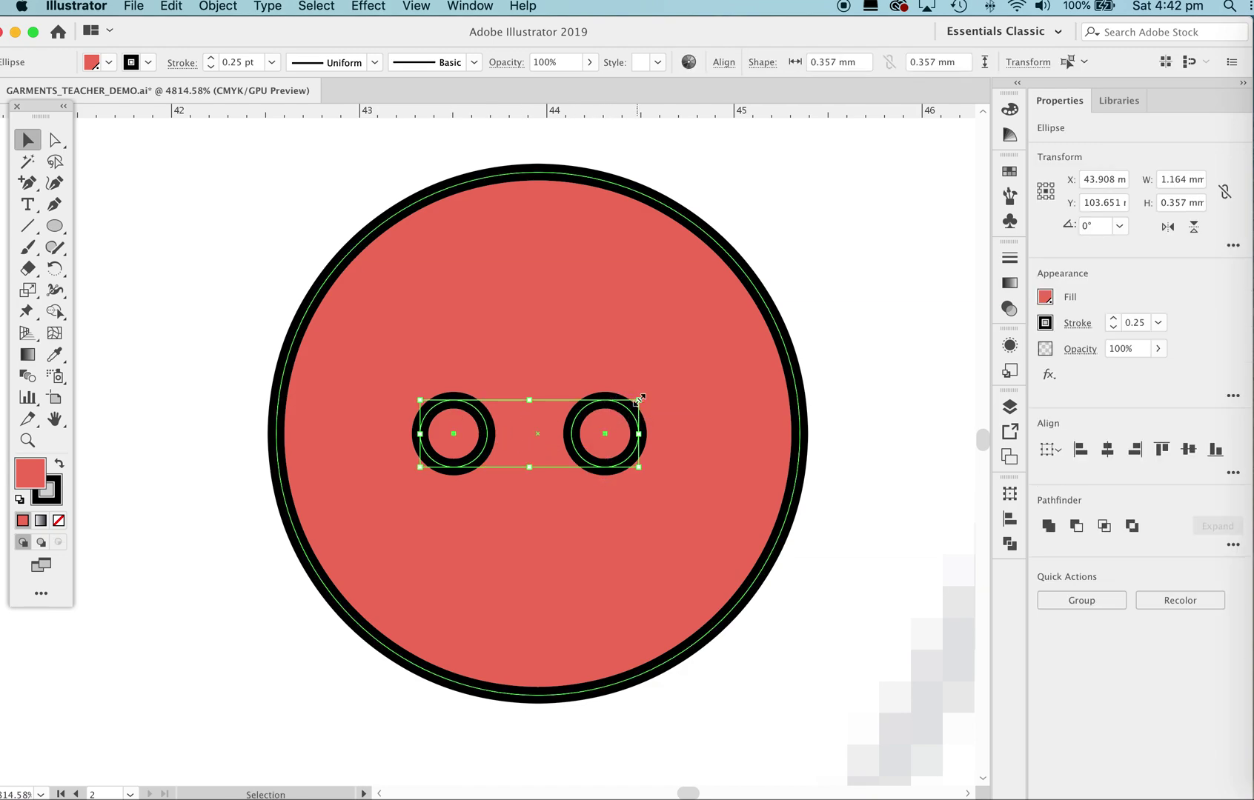
{"action": "key", "text": "shift"}
{"action": "left_click_drag", "start_coordinate": [640, 398], "coordinate": [667, 392]}
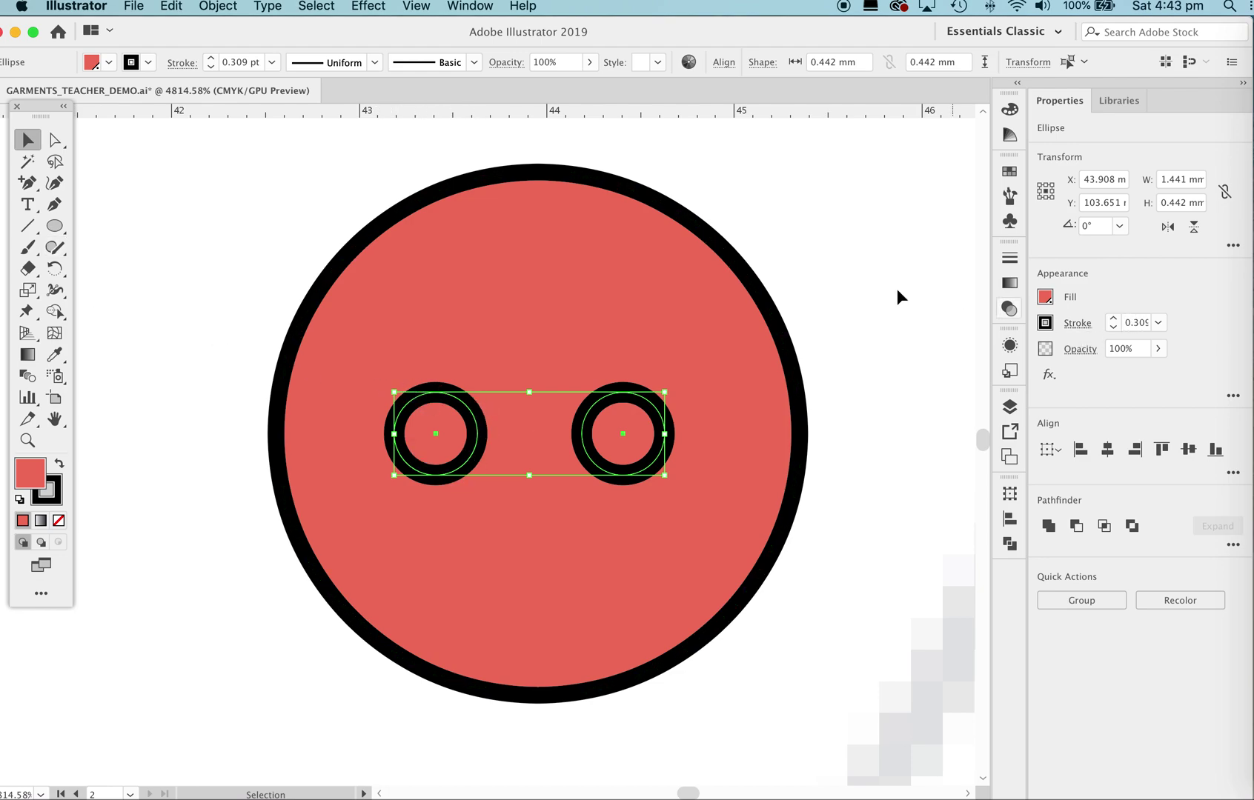
- Sample the large circle's appearance onto both buttonholes for a 0.25 pt stroke and nudge the pair right by one increment
{"action": "left_click", "coordinate": [55, 355]}
{"action": "left_click", "coordinate": [658, 257]}
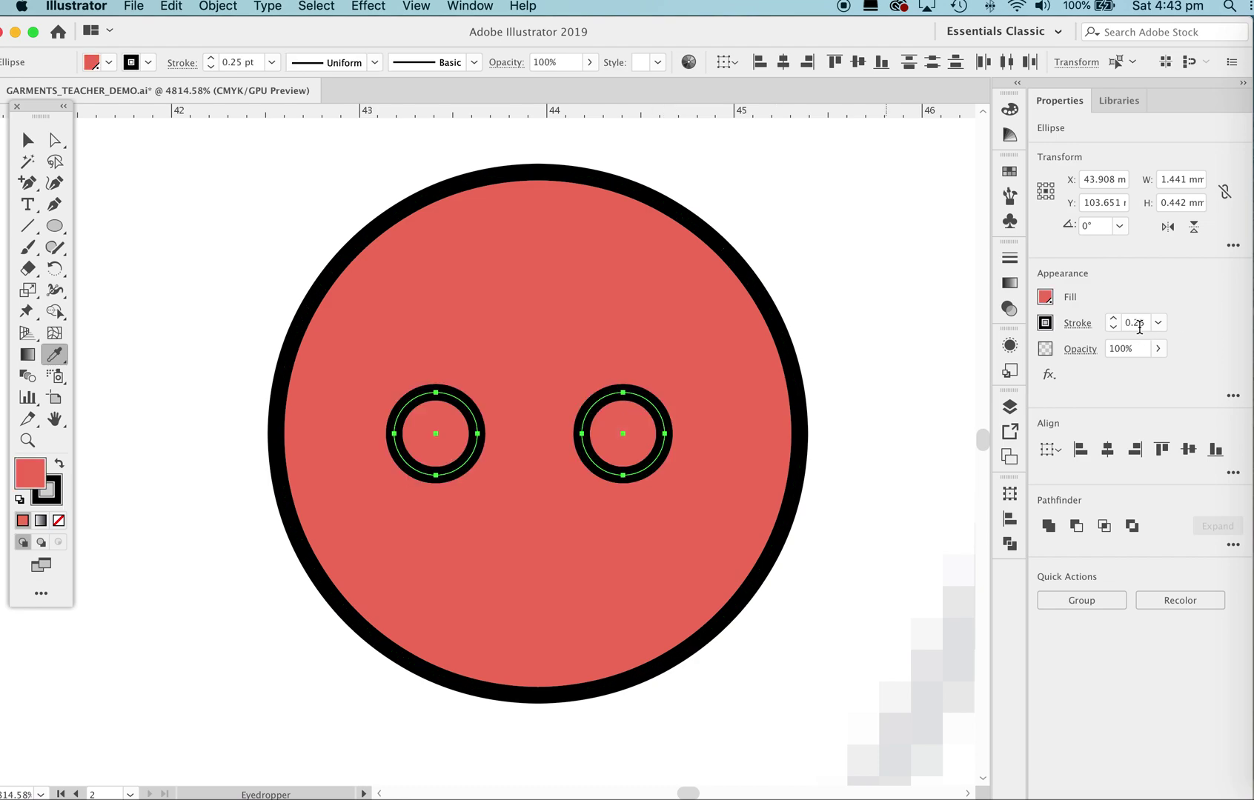
{"action": "key", "text": "v"}
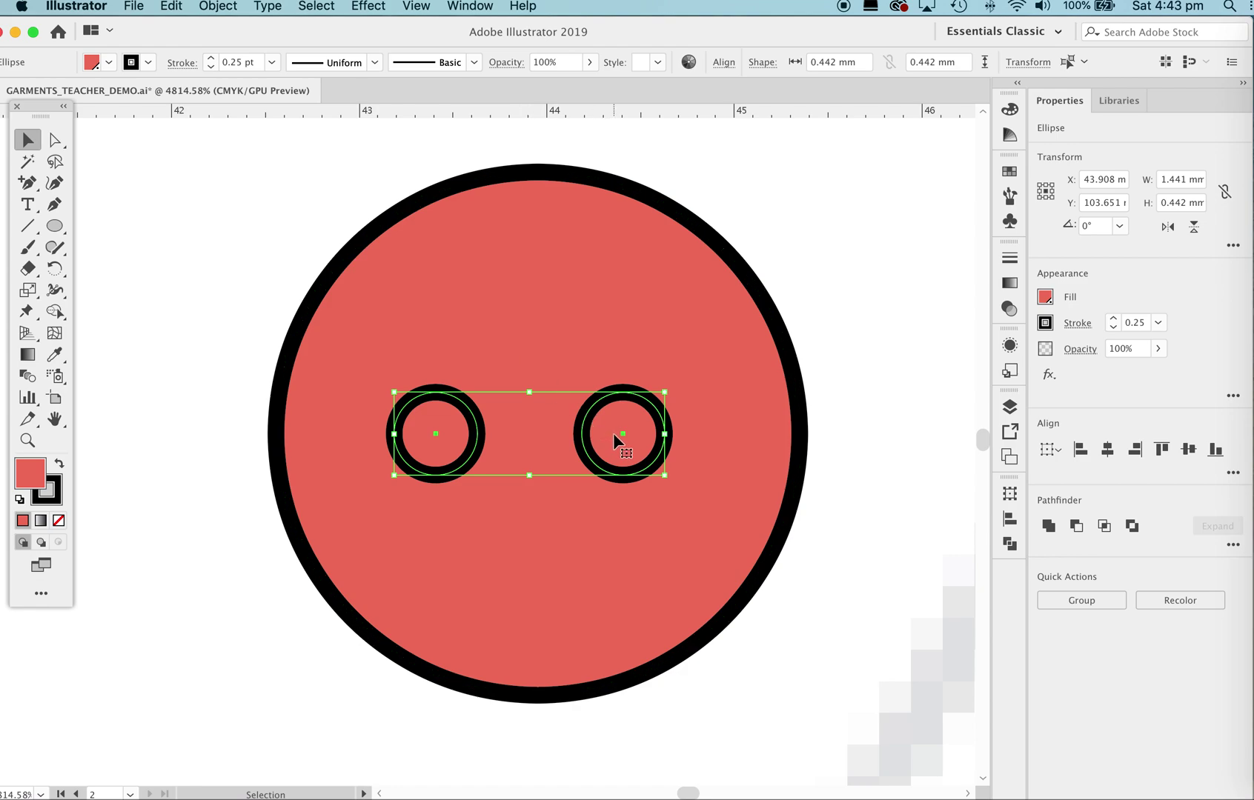
{"action": "key", "text": "Right"}
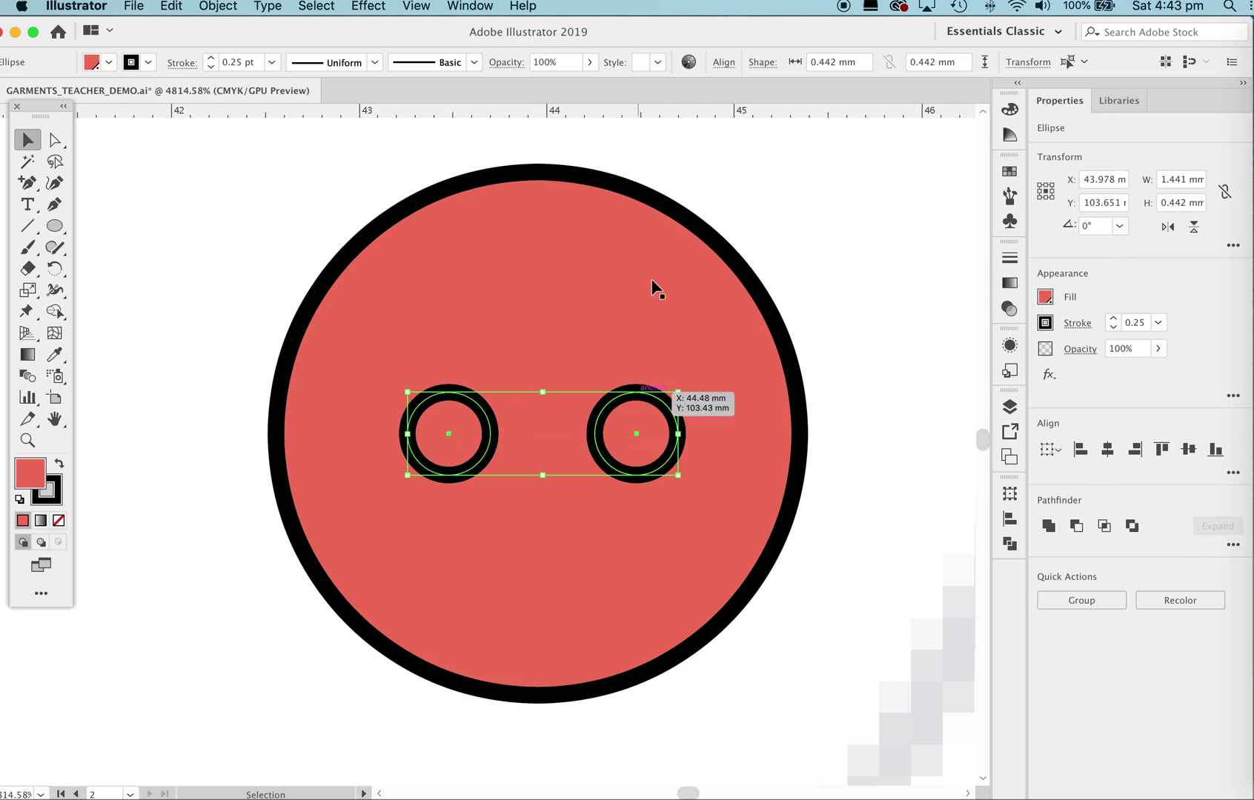
- Select the large button circle together with both buttonhole circles
{"action": "left_click", "coordinate": [628, 174]}
{"action": "left_click_drag", "start_coordinate": [200, 156], "coordinate": [829, 724]}
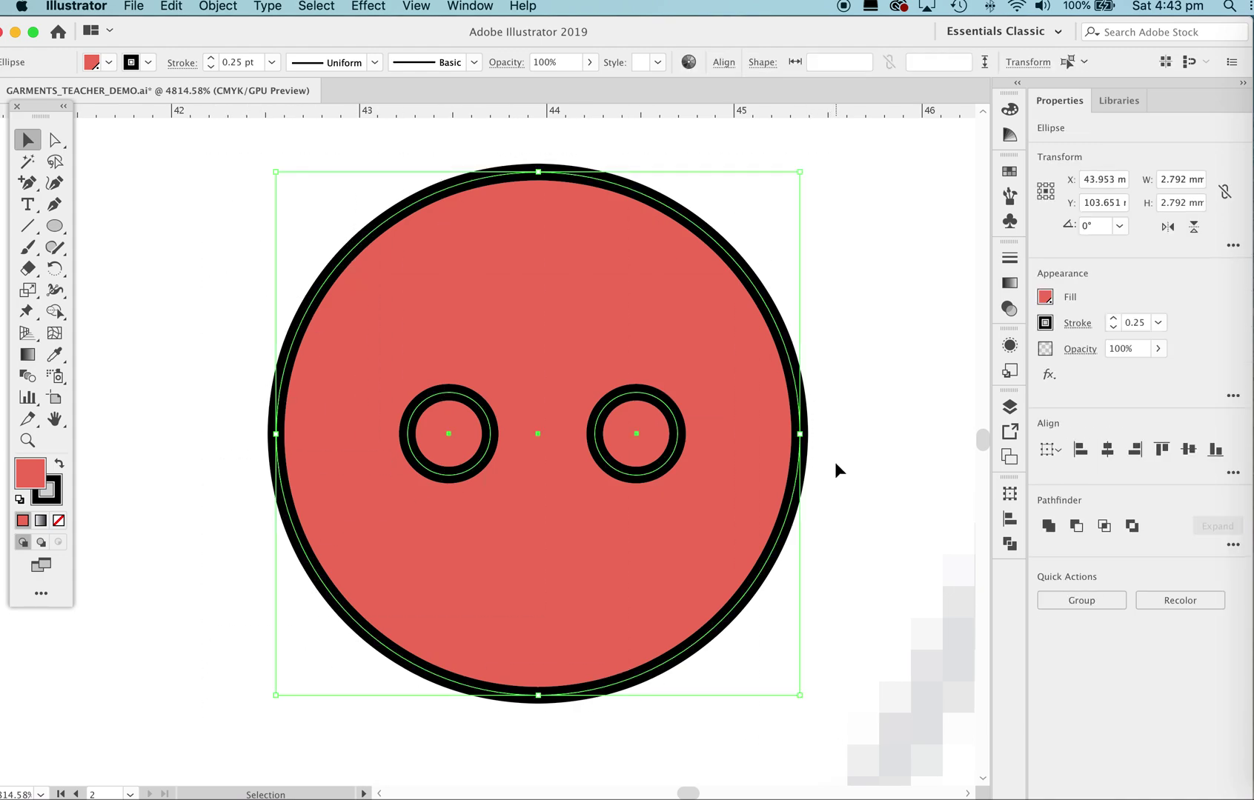
- Try cutting the two buttonholes out of the large circle with Minus Front and undo the cut
{"action": "left_click", "coordinate": [1076, 528]}
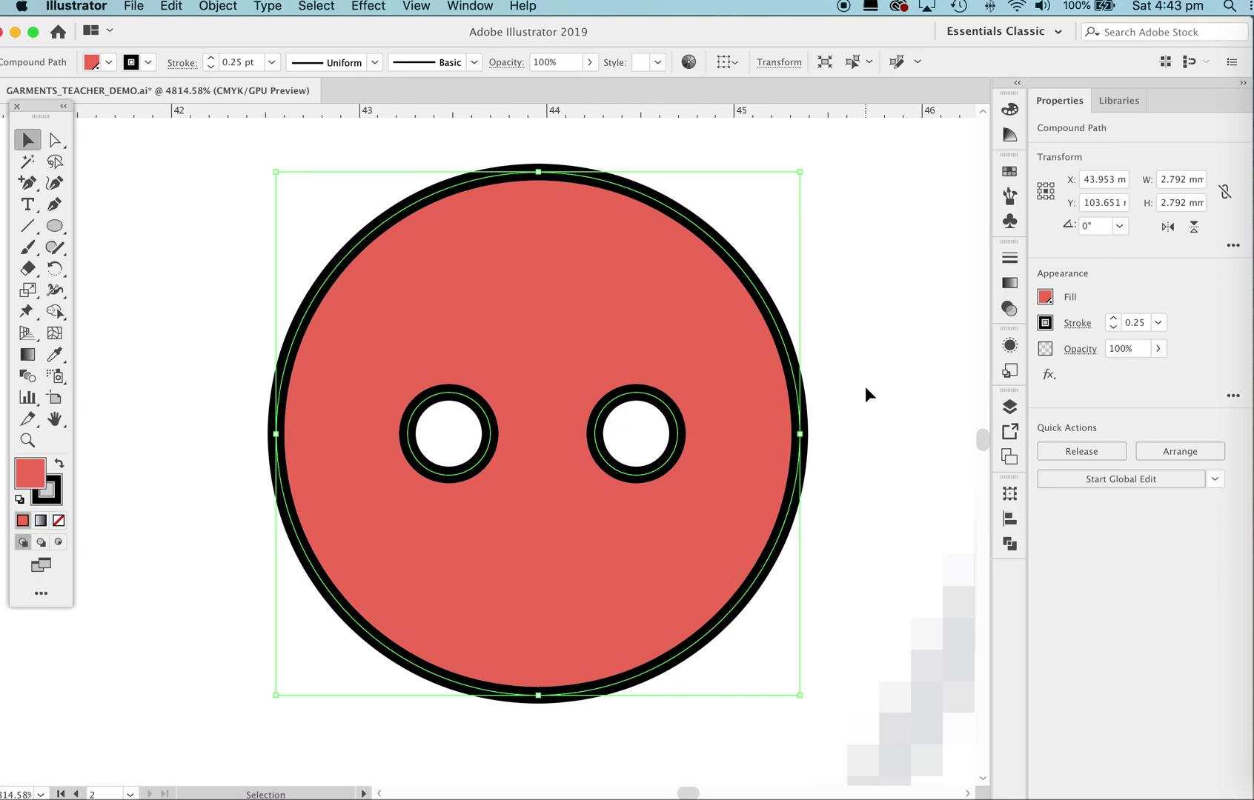
{"action": "key", "text": "super+z"}
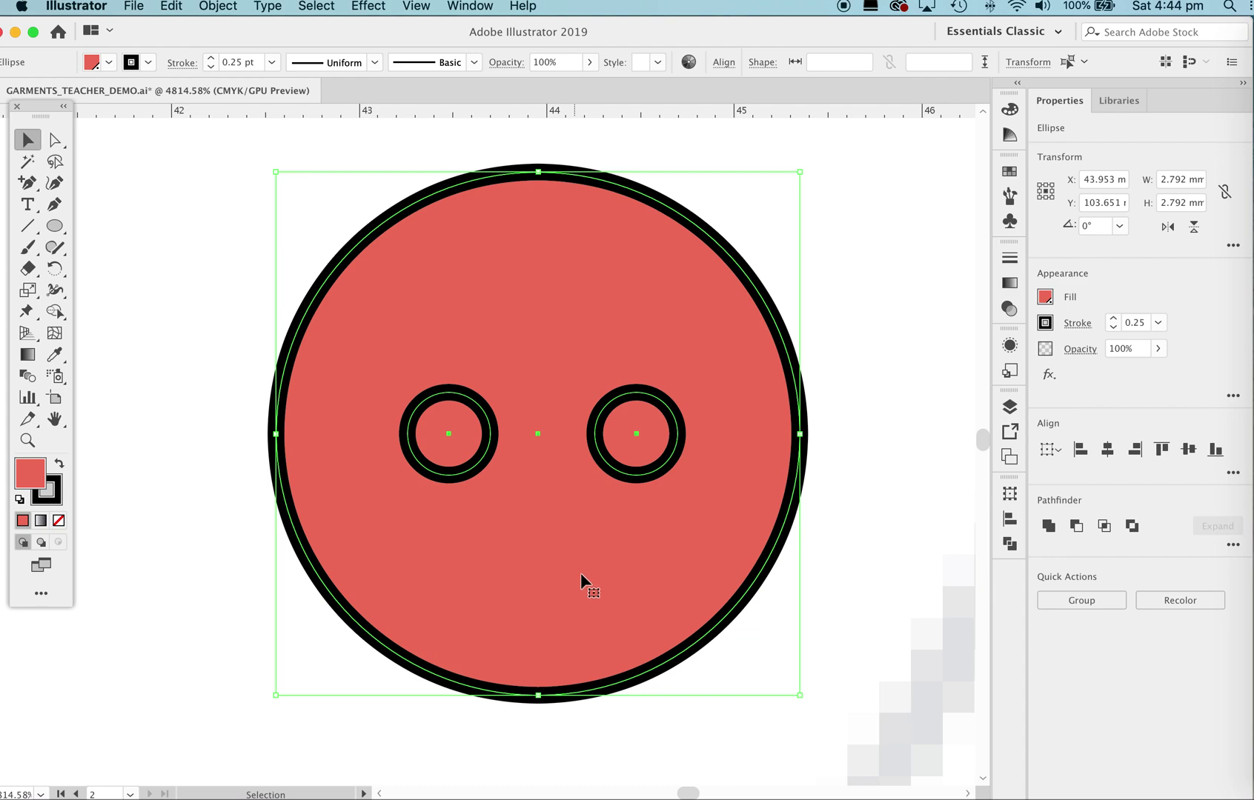
{"action": "left_click", "coordinate": [1076, 526]}
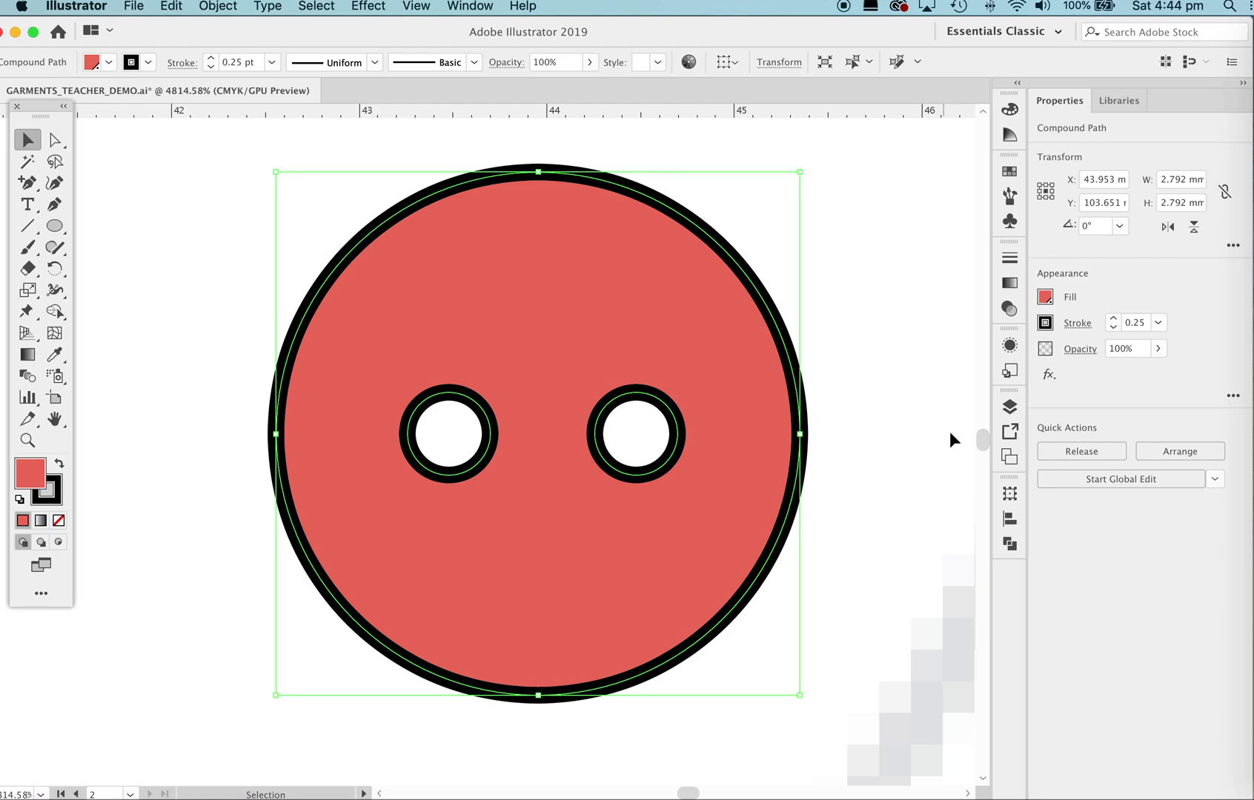
{"action": "left_click", "coordinate": [883, 436]}
{"action": "key", "text": "super+z"}
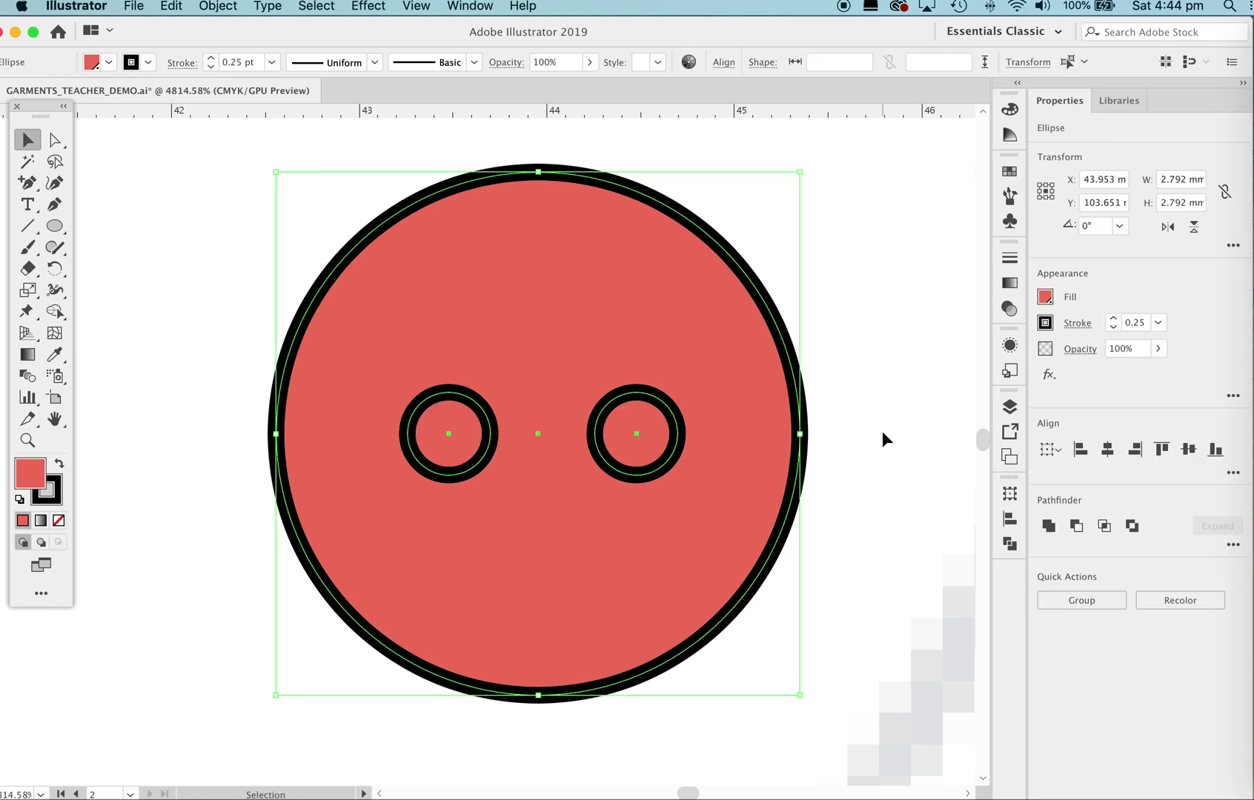
- Show the Pathfinder panel and collapse it again
{"action": "left_click_drag", "start_coordinate": [743, 410], "coordinate": [585, 439]}
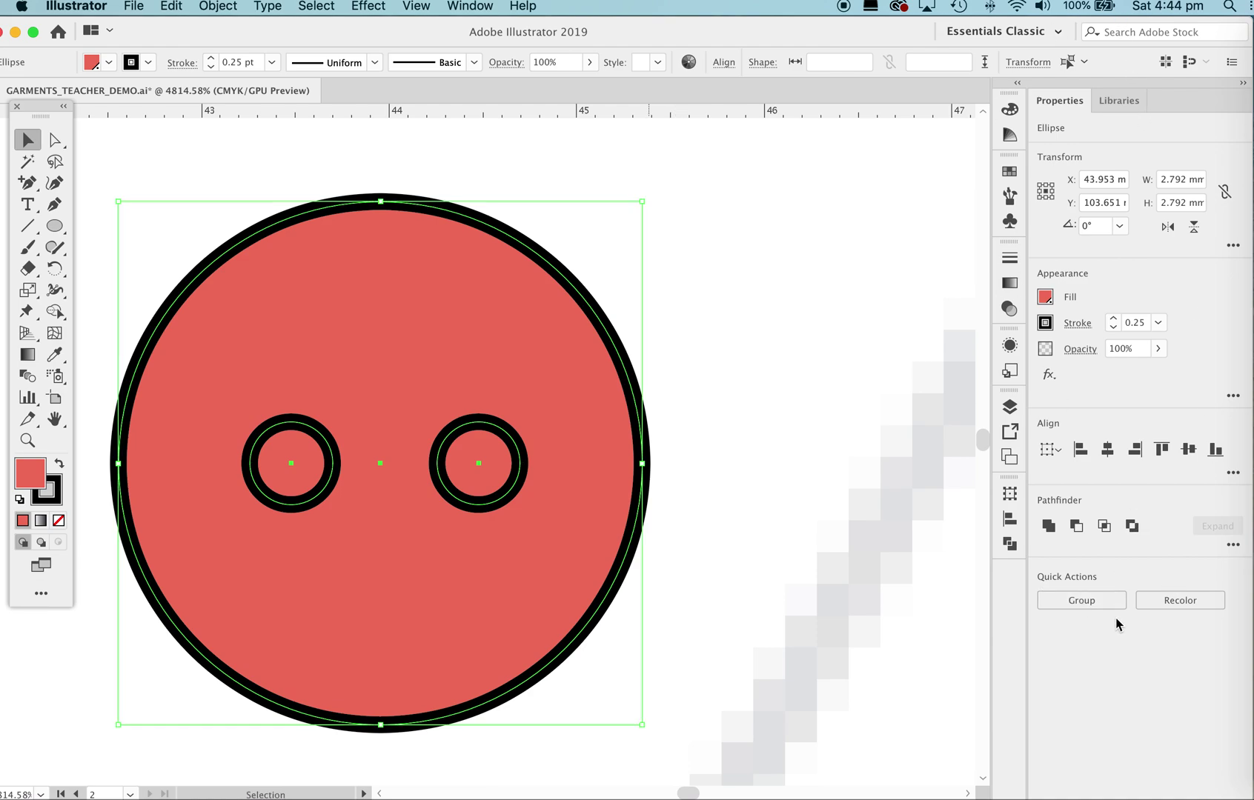
{"action": "left_click", "coordinate": [467, 8]}
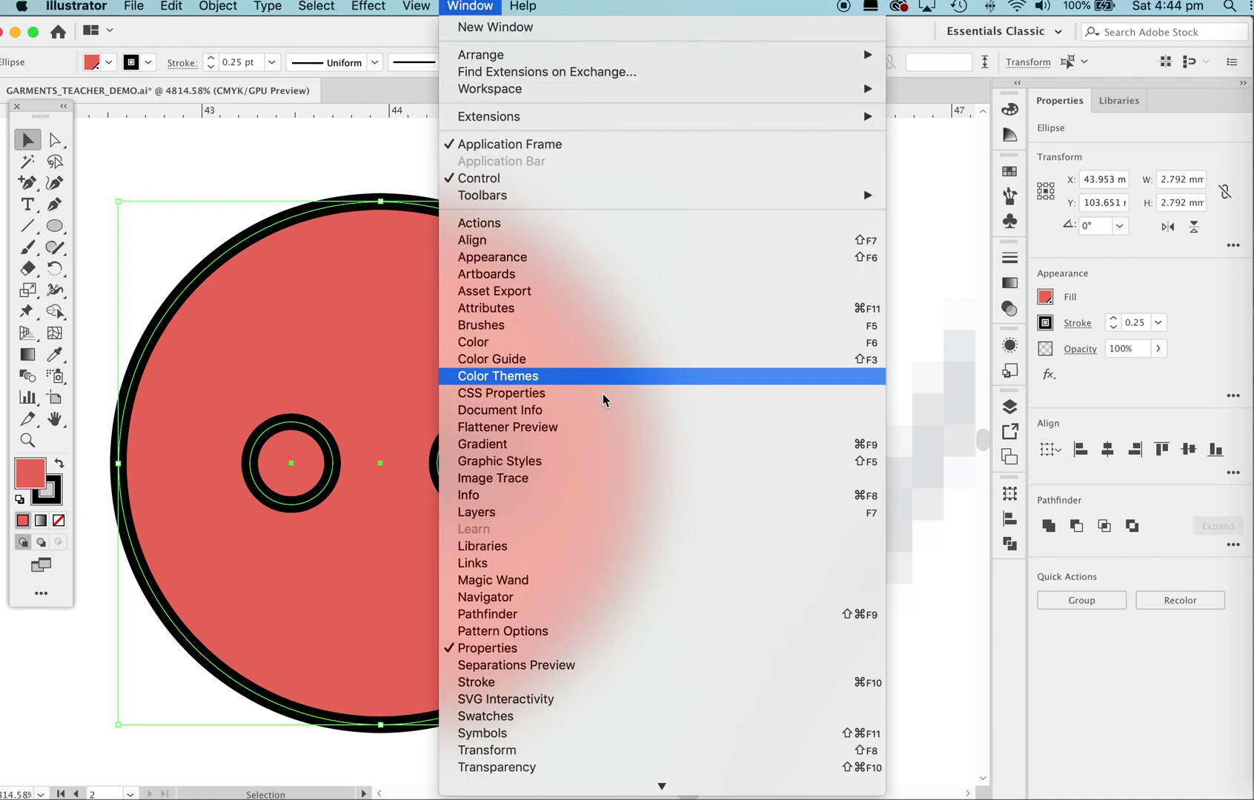
{"action": "left_click", "coordinate": [504, 615]}
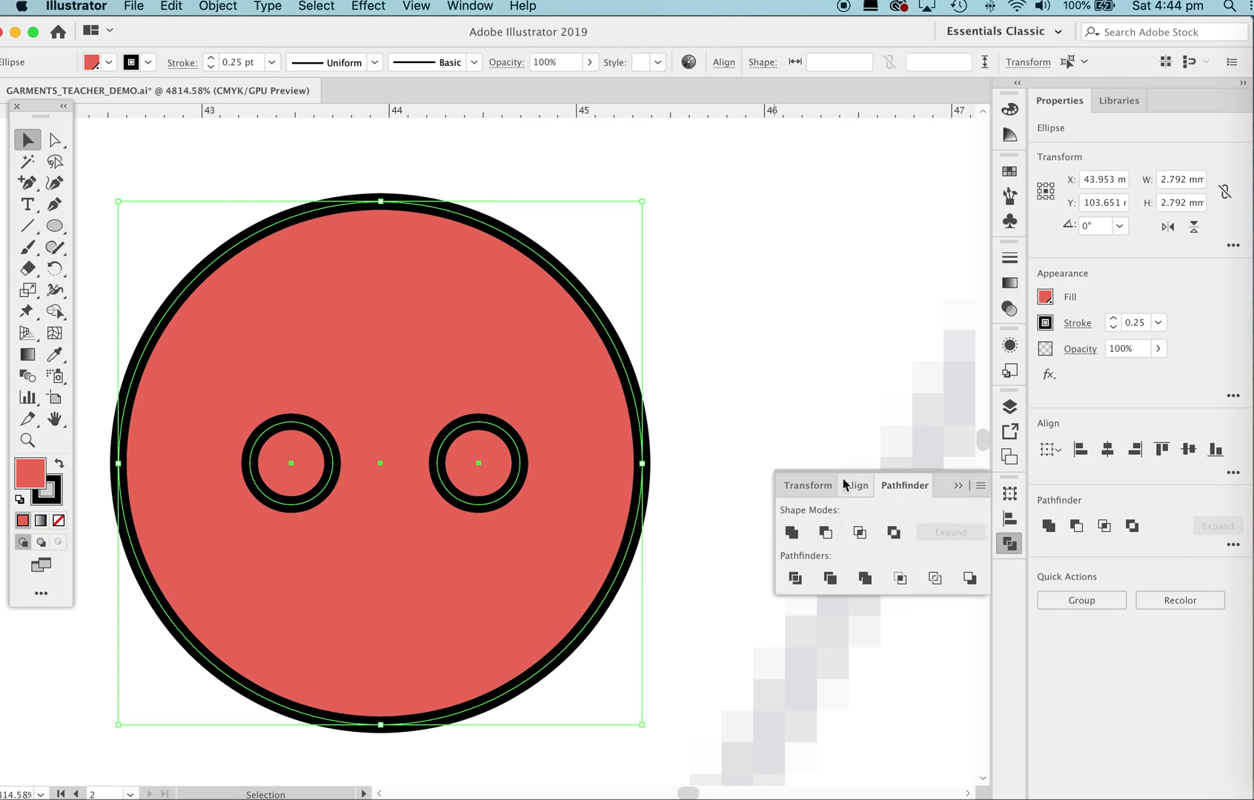
{"action": "left_click", "coordinate": [957, 489]}
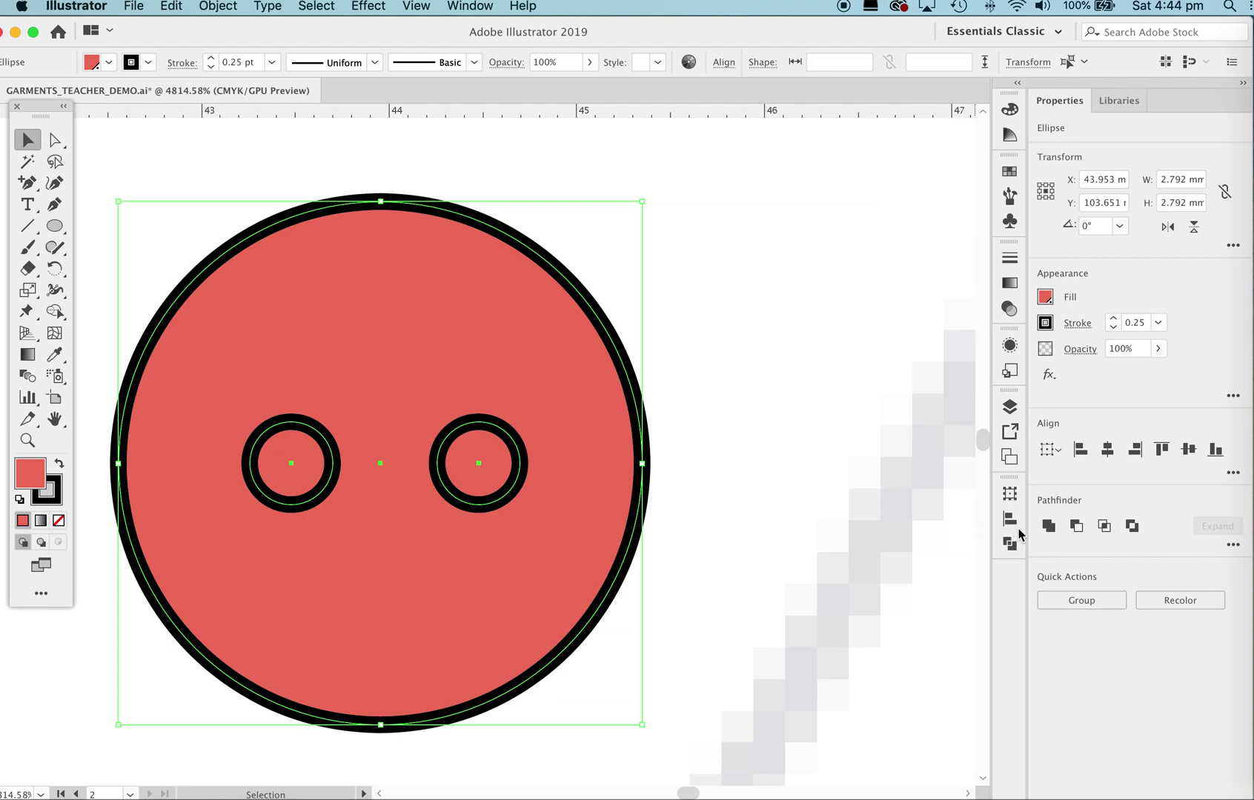
- Detach the Transform, Align and Pathfinder panel group from the dock and close it
{"action": "left_click", "coordinate": [1012, 522]}
{"action": "left_click_drag", "start_coordinate": [1009, 477], "coordinate": [747, 228]}
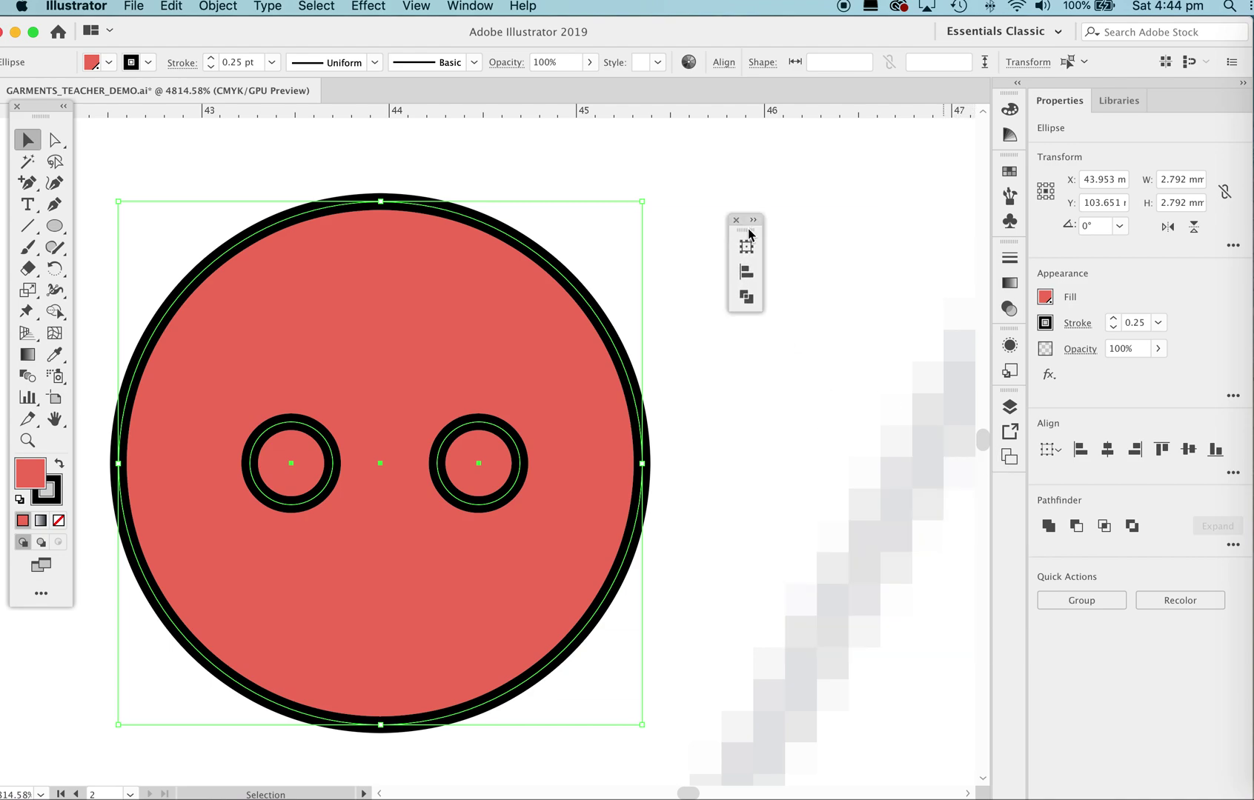
{"action": "left_click", "coordinate": [732, 217]}
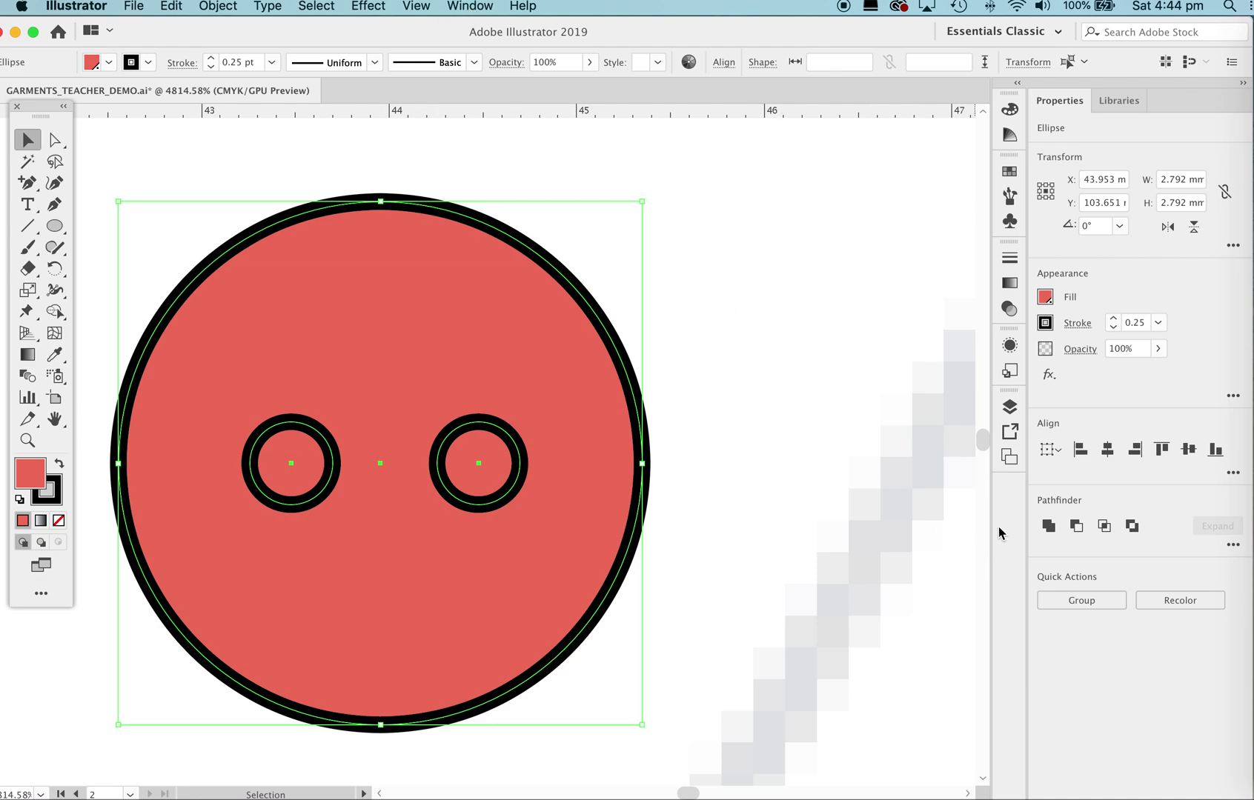
- Reopen the Pathfinder panel and return its panel group to the dock below the other collapsed panels
{"action": "left_click", "coordinate": [487, 12]}
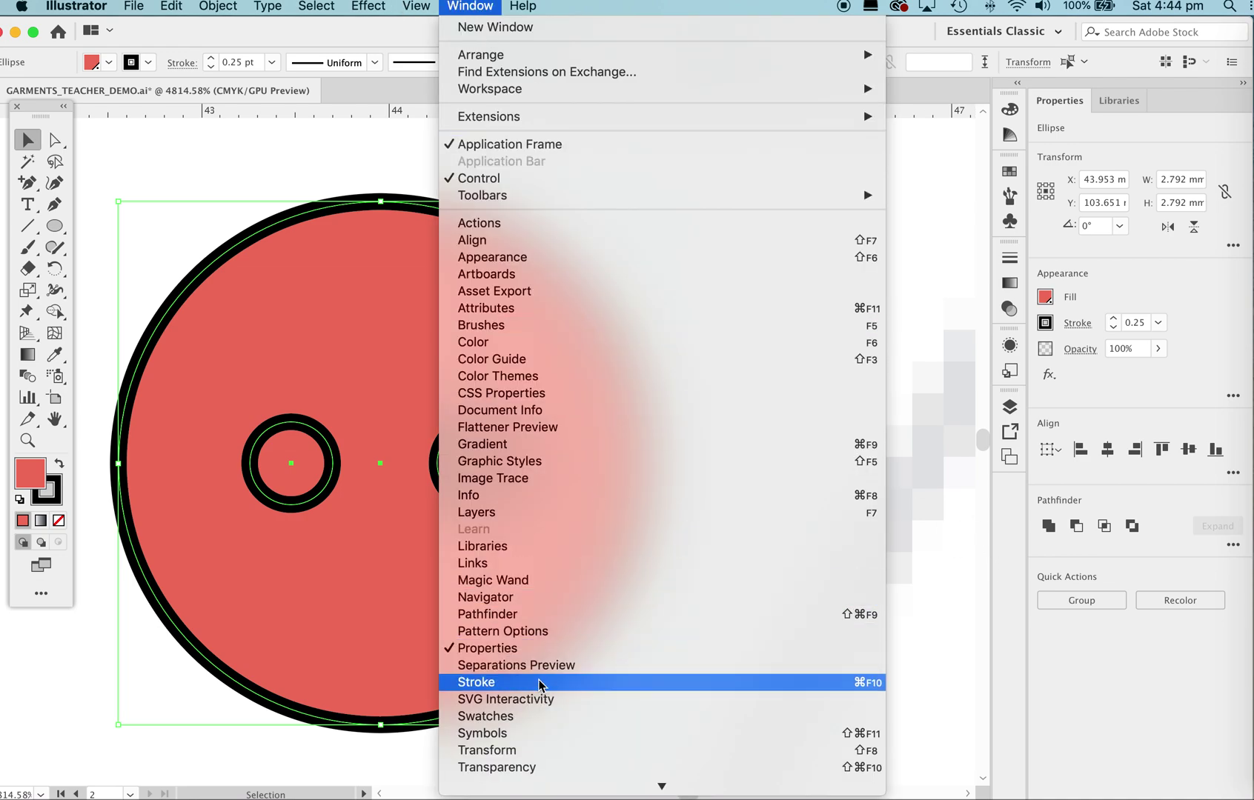
{"action": "left_click", "coordinate": [497, 637]}
{"action": "left_click", "coordinate": [89, 139]}
{"action": "left_click", "coordinate": [486, 9]}
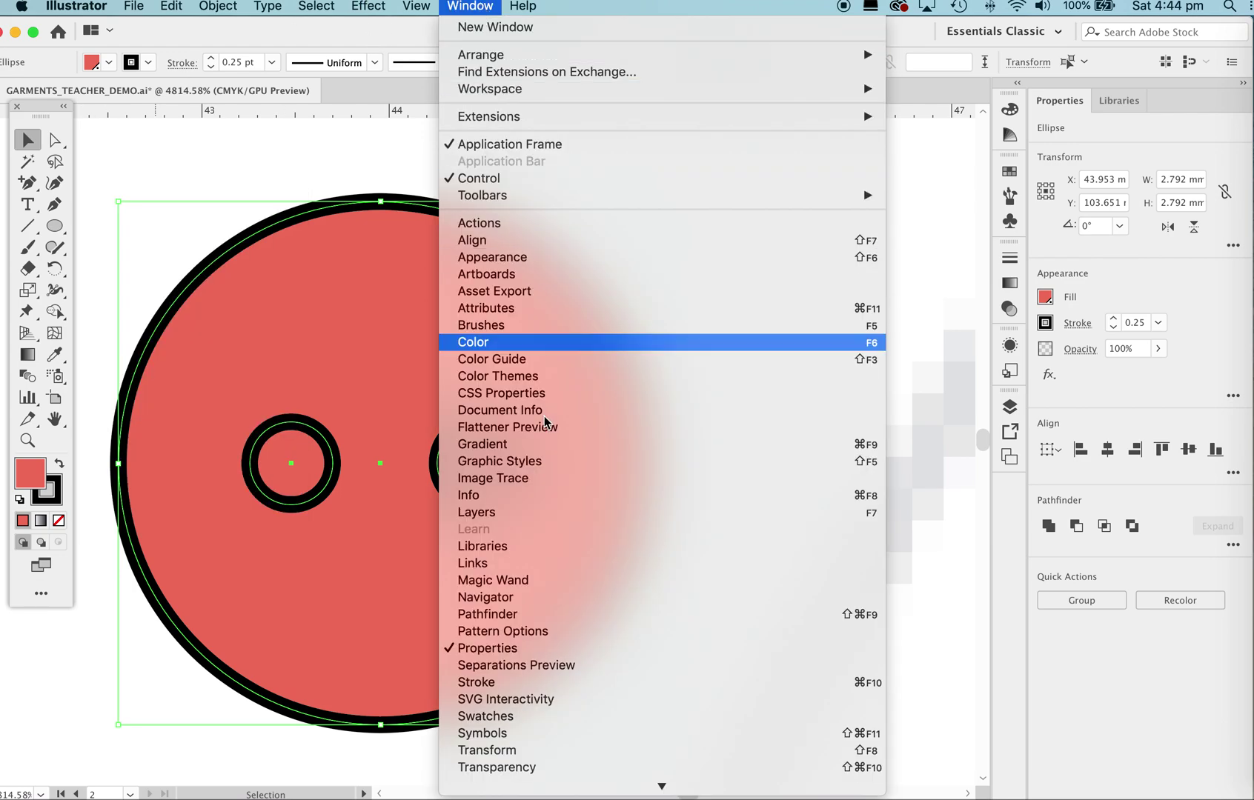
{"action": "left_click", "coordinate": [504, 614]}
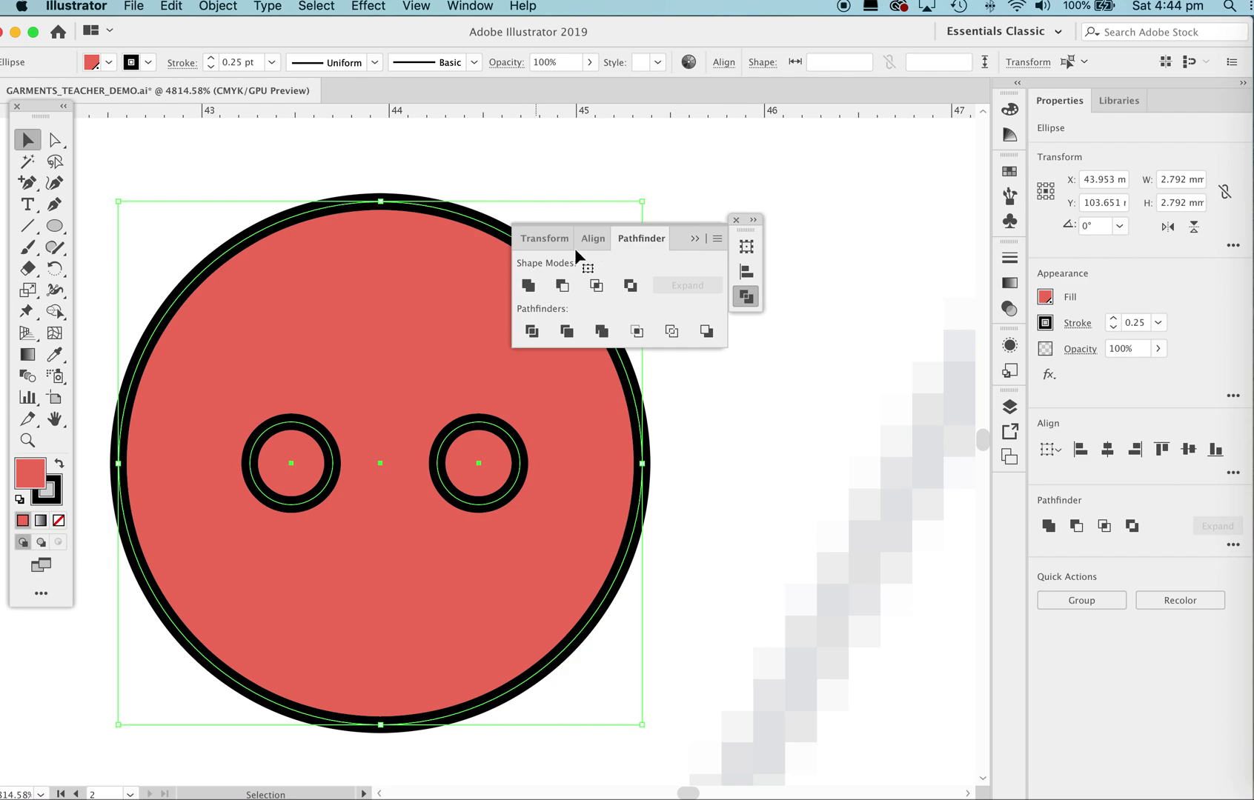
{"action": "left_click_drag", "start_coordinate": [670, 227], "coordinate": [1005, 495]}
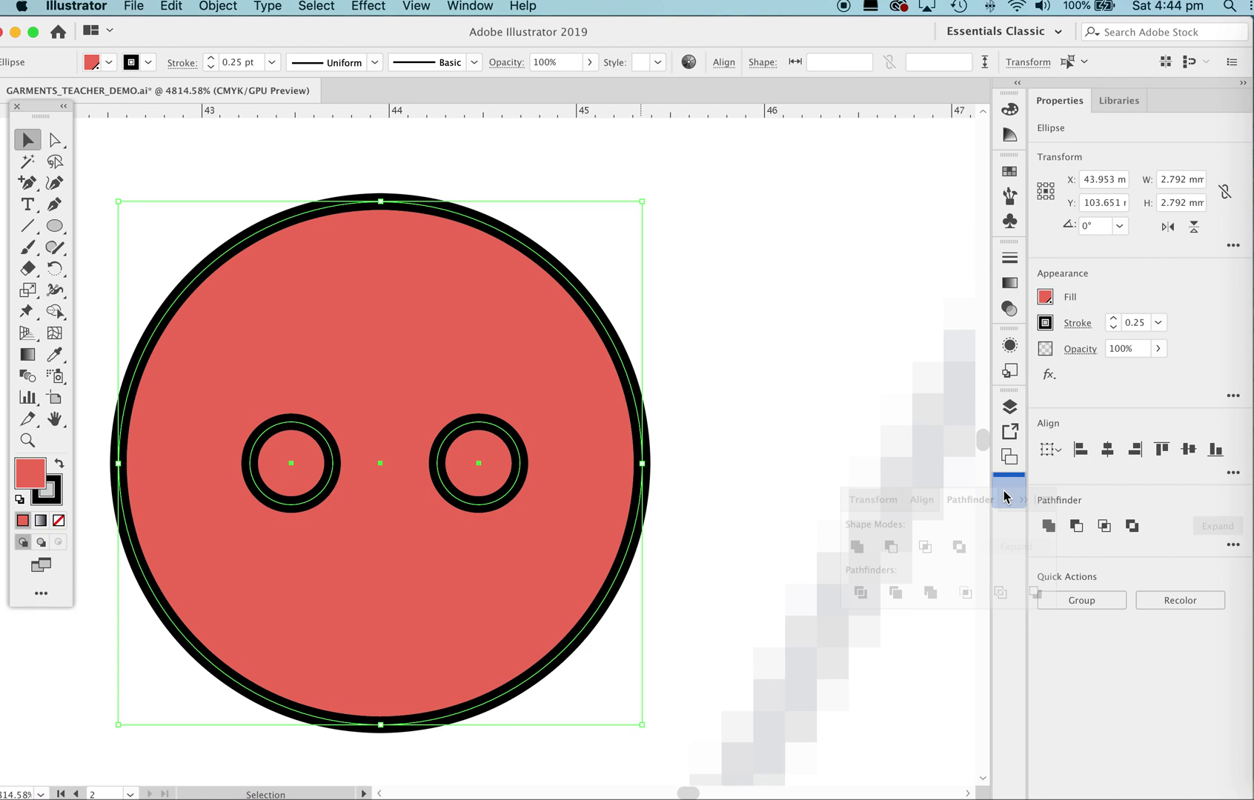
- Subtract the two buttonhole circles from the large circle with Minus Front and deselect the button
{"action": "left_click", "coordinate": [1008, 545]}
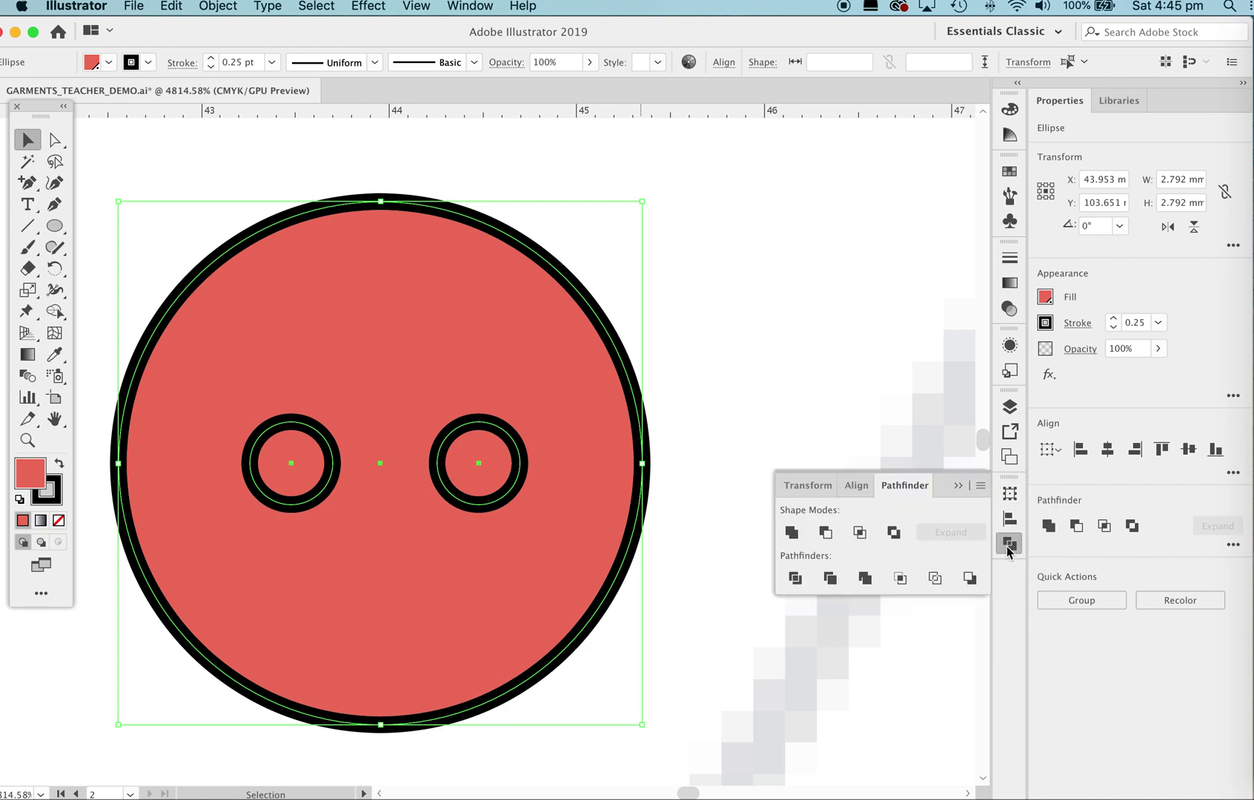
{"action": "left_click", "coordinate": [831, 534]}
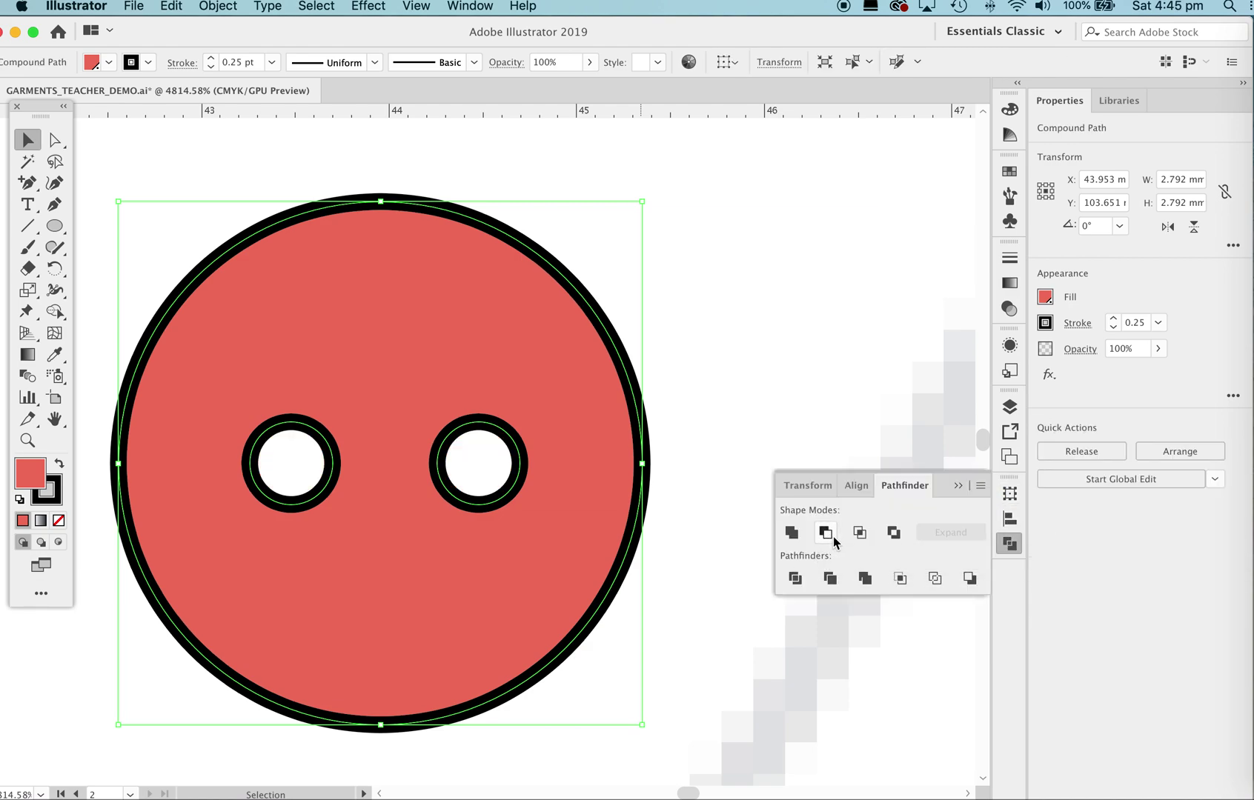
{"action": "left_click", "coordinate": [959, 487]}
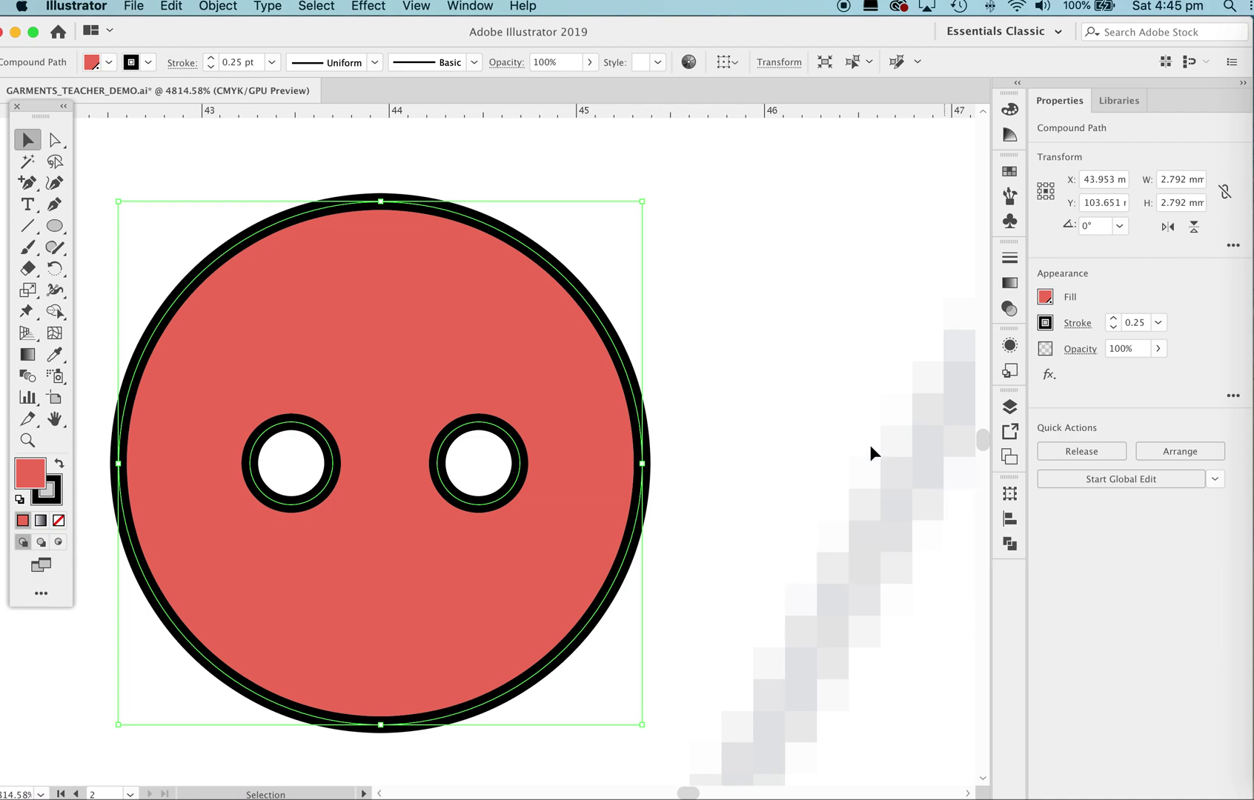
{"action": "key", "text": "z"}
{"action": "left_click_drag", "start_coordinate": [805, 312], "coordinate": [804, 384]}
{"action": "key", "text": "v"}
{"action": "left_click", "coordinate": [249, 346]}
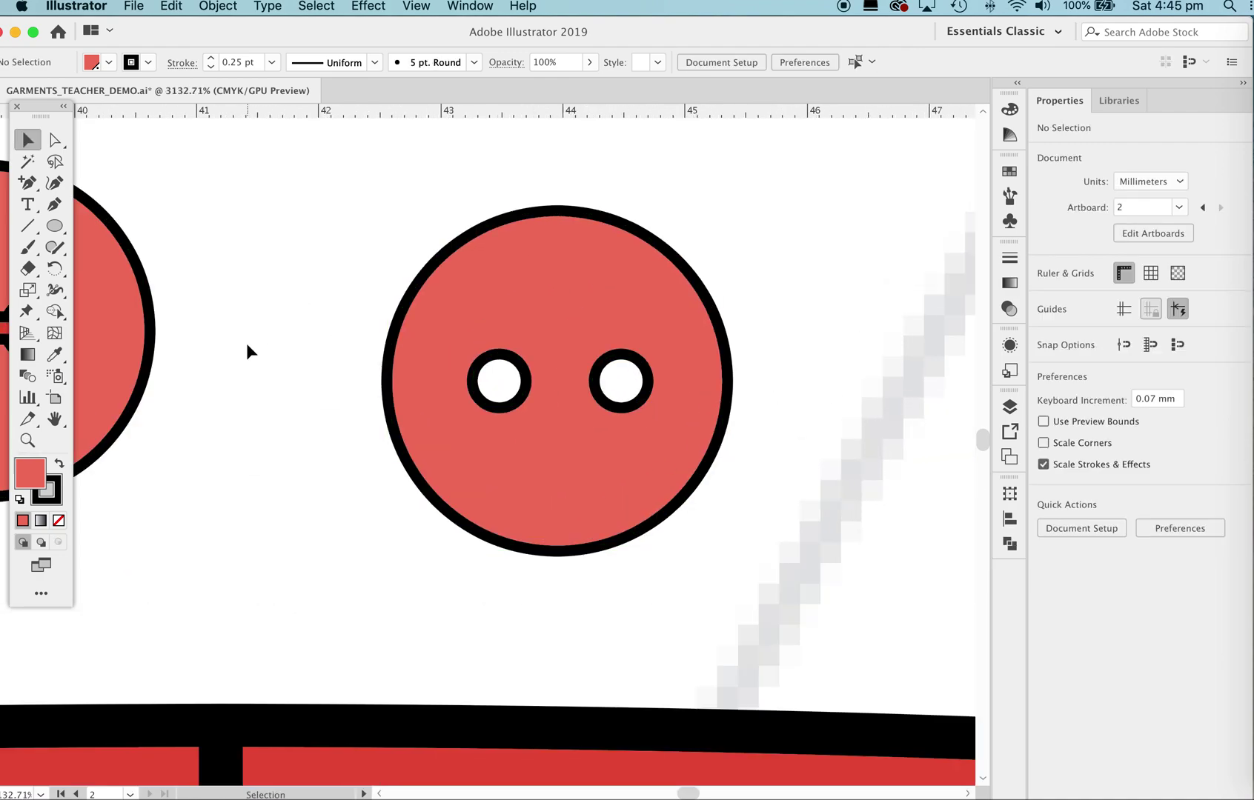
- Draw a straight horizontal thread line with no fill from inside the left buttonhole to inside the right one using the Pen tool
{"action": "key", "text": "p"}
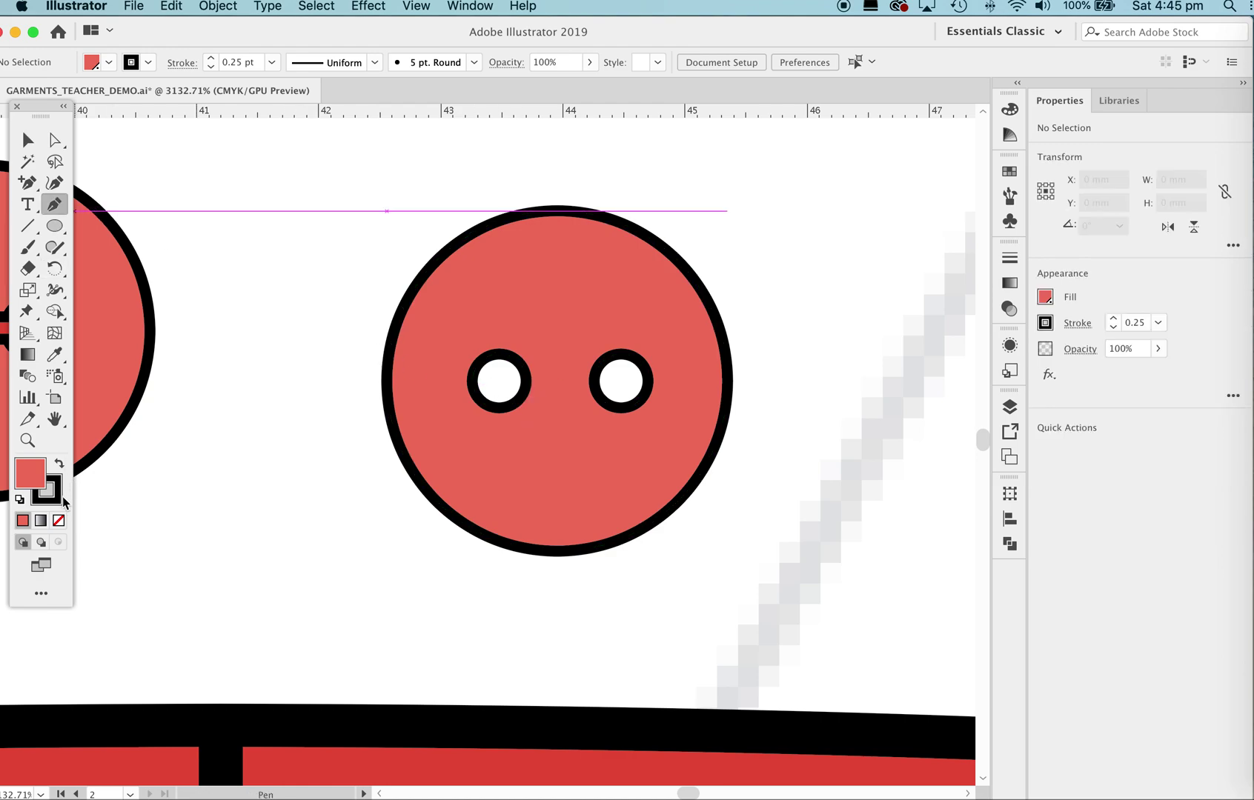
{"action": "left_click", "coordinate": [58, 521]}
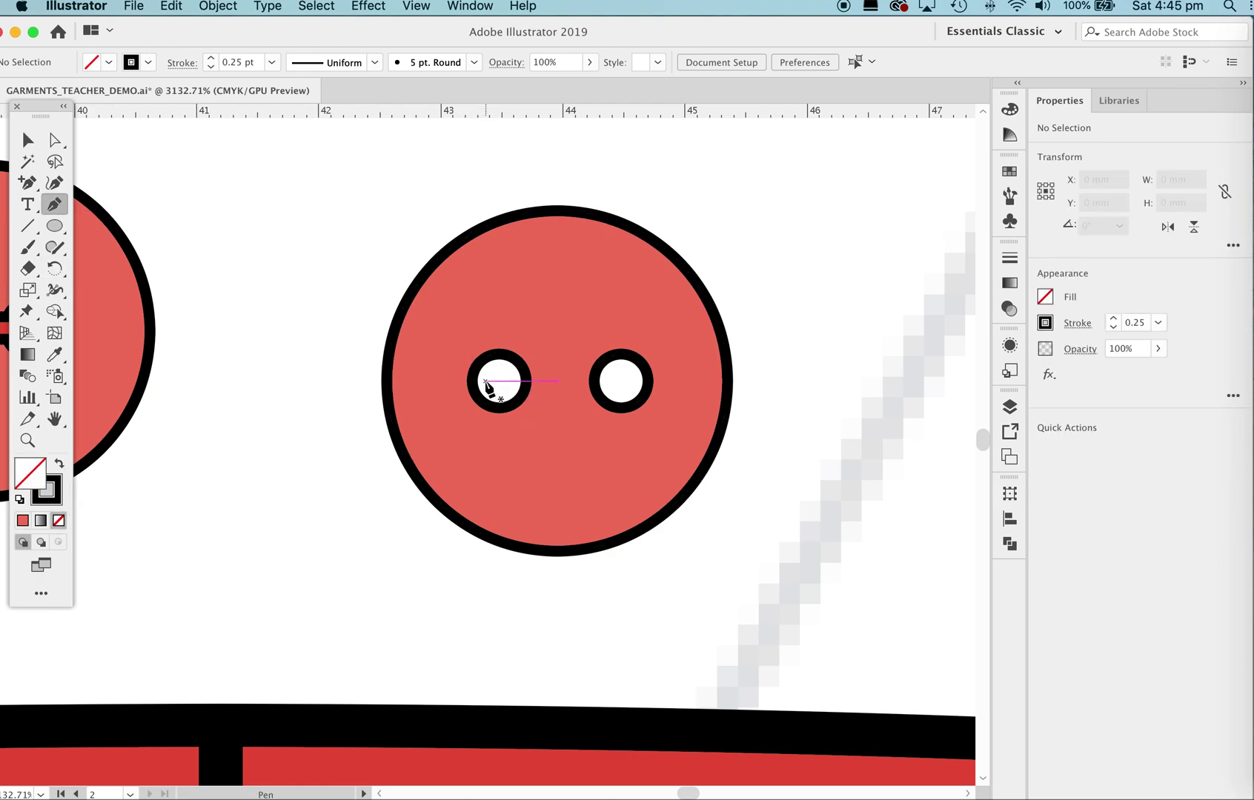
{"action": "left_click", "coordinate": [485, 381]}
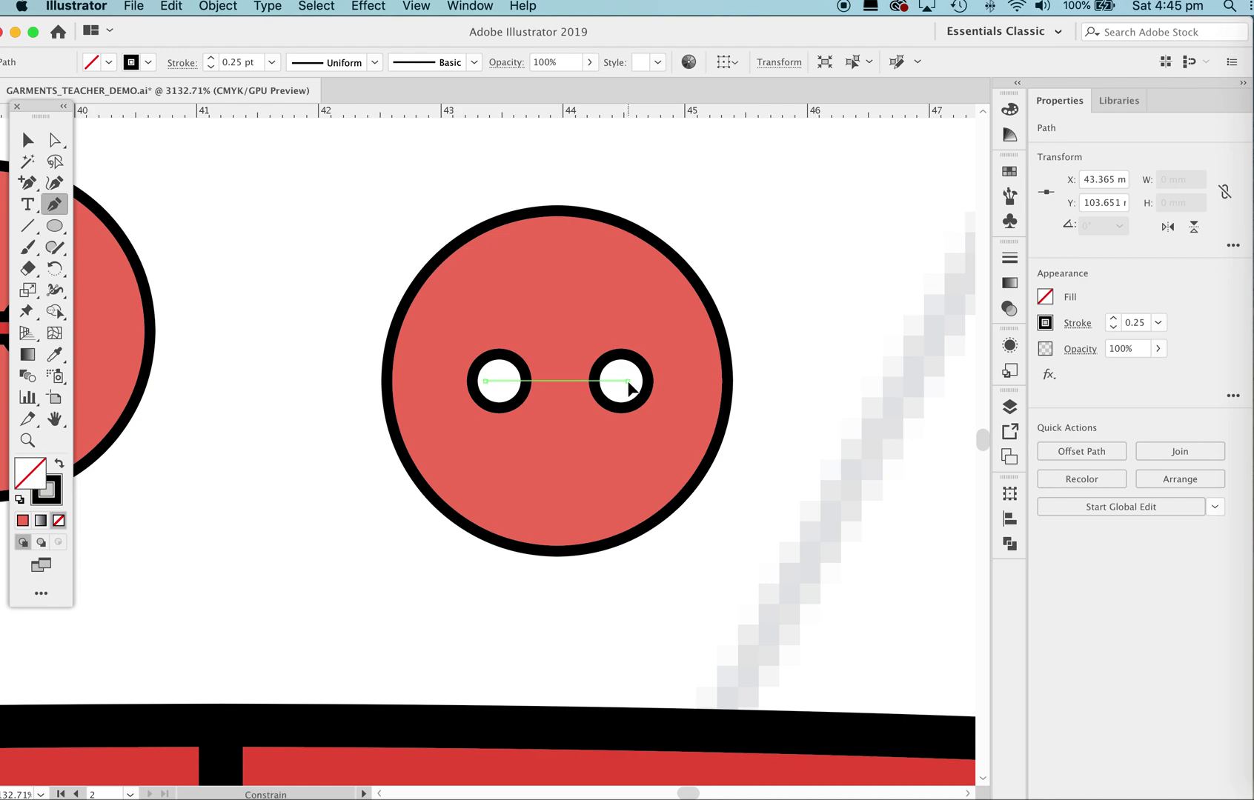
{"action": "left_click", "coordinate": [628, 381]}
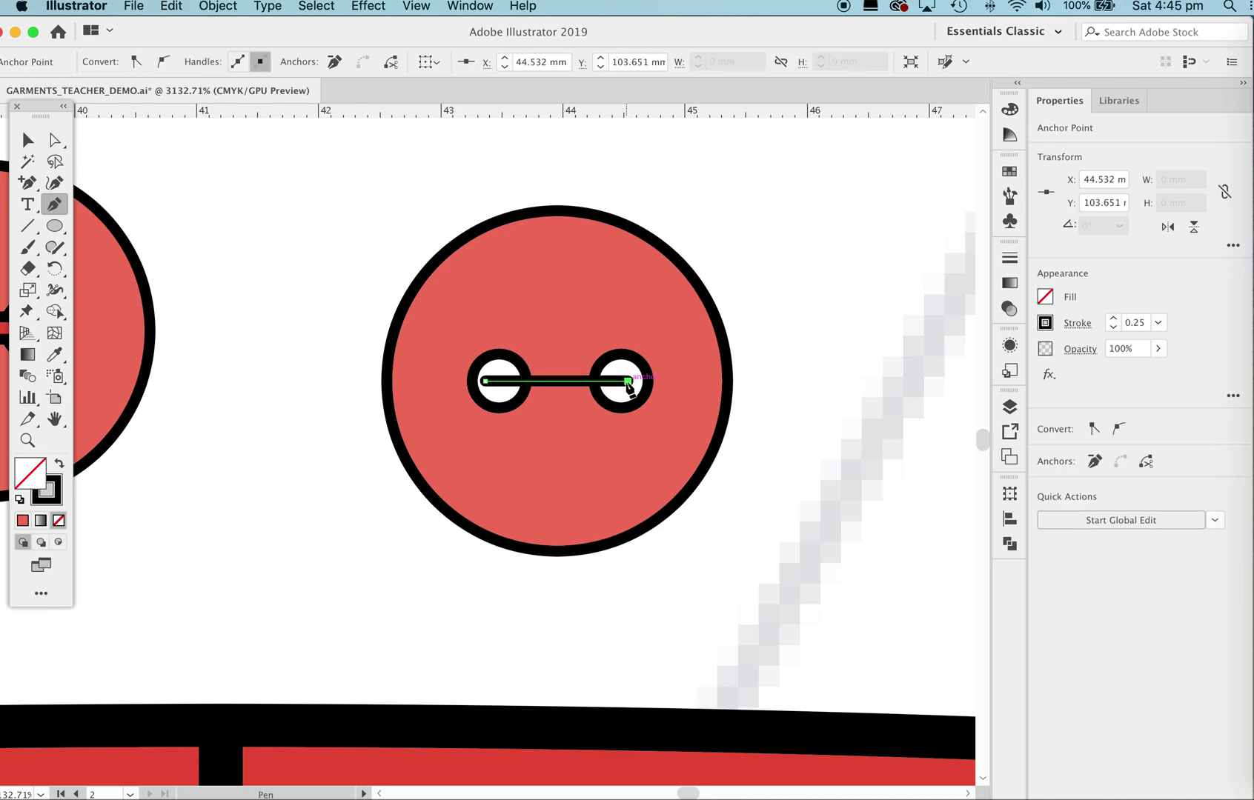
- Give the thread line's stroke round caps
{"action": "left_click", "coordinate": [1009, 257]}
{"action": "left_click", "coordinate": [849, 324]}
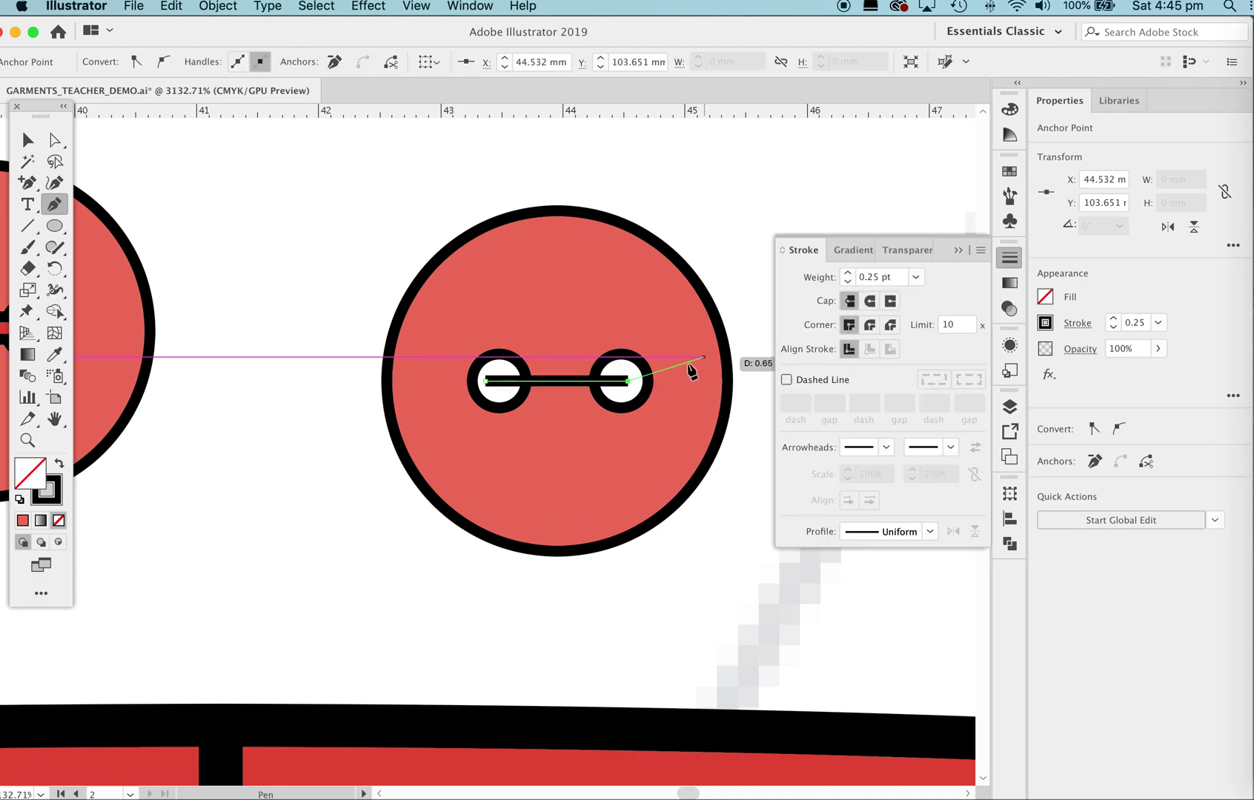
{"action": "left_click", "coordinate": [869, 300]}
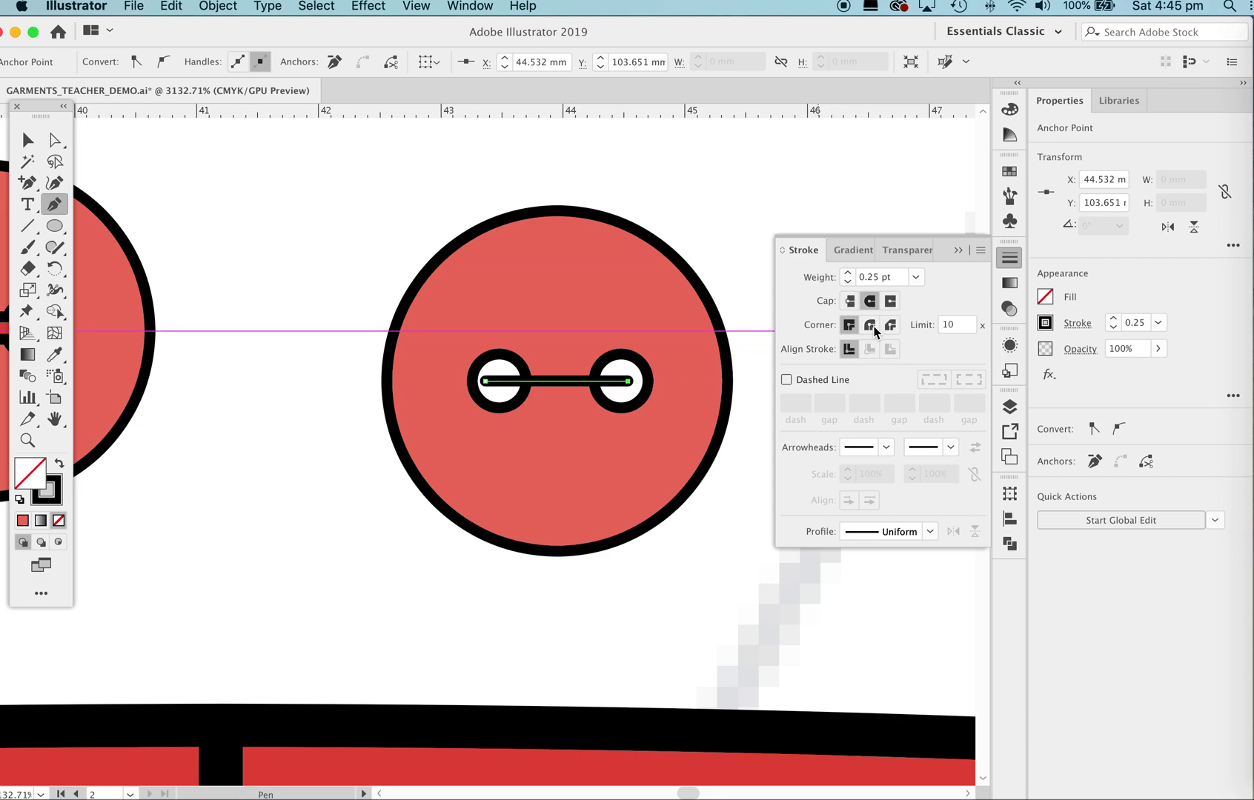
- Give the thread line's stroke round joins and set its weight to 0.75 pt
{"action": "left_click", "coordinate": [870, 325]}
{"action": "left_click", "coordinate": [957, 251]}
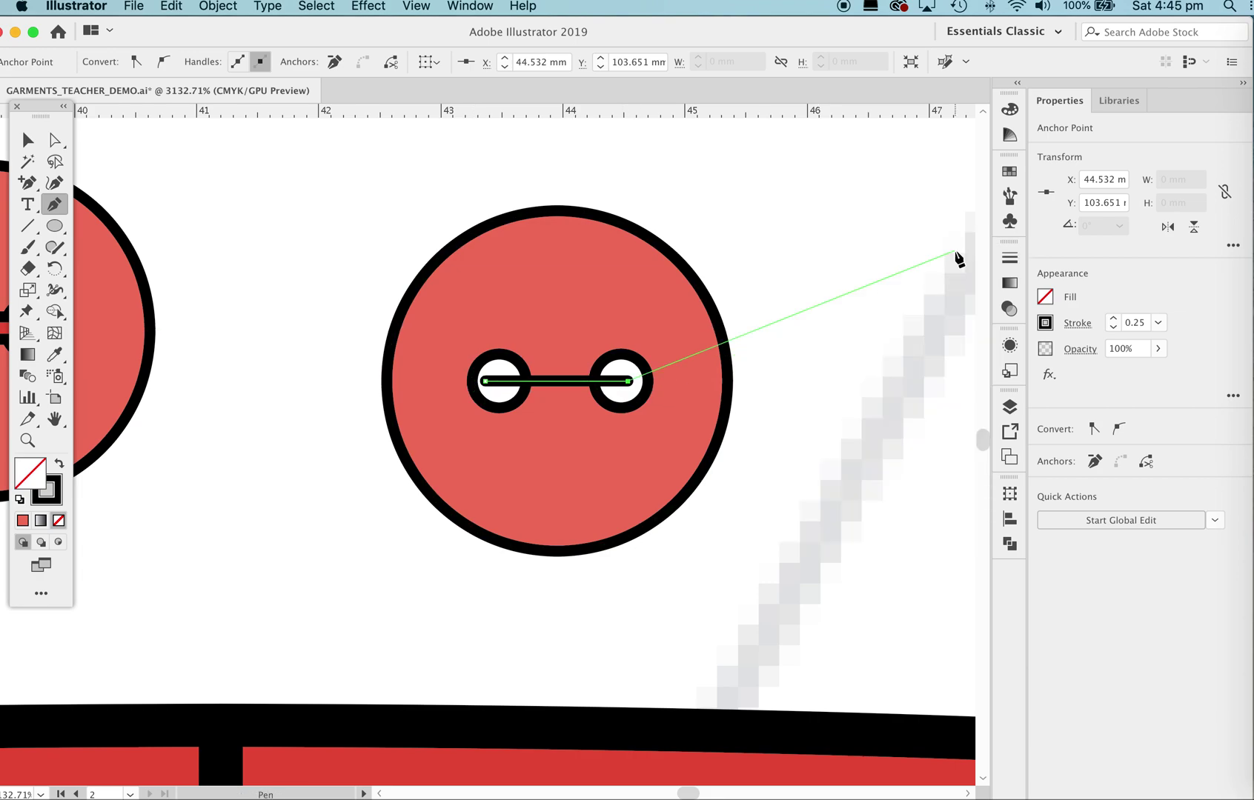
{"action": "left_click", "coordinate": [1113, 317]}
{"action": "left_click", "coordinate": [1112, 327]}
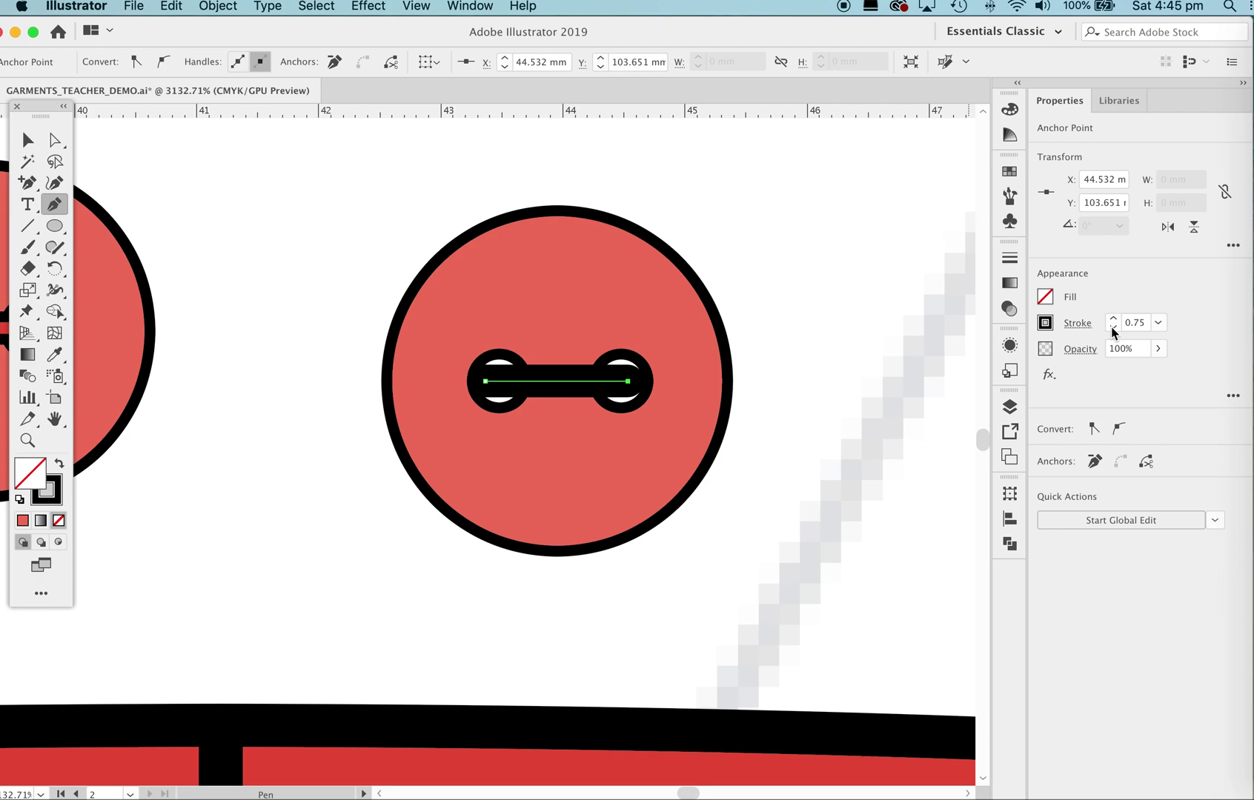
{"action": "left_click", "coordinate": [1112, 326]}
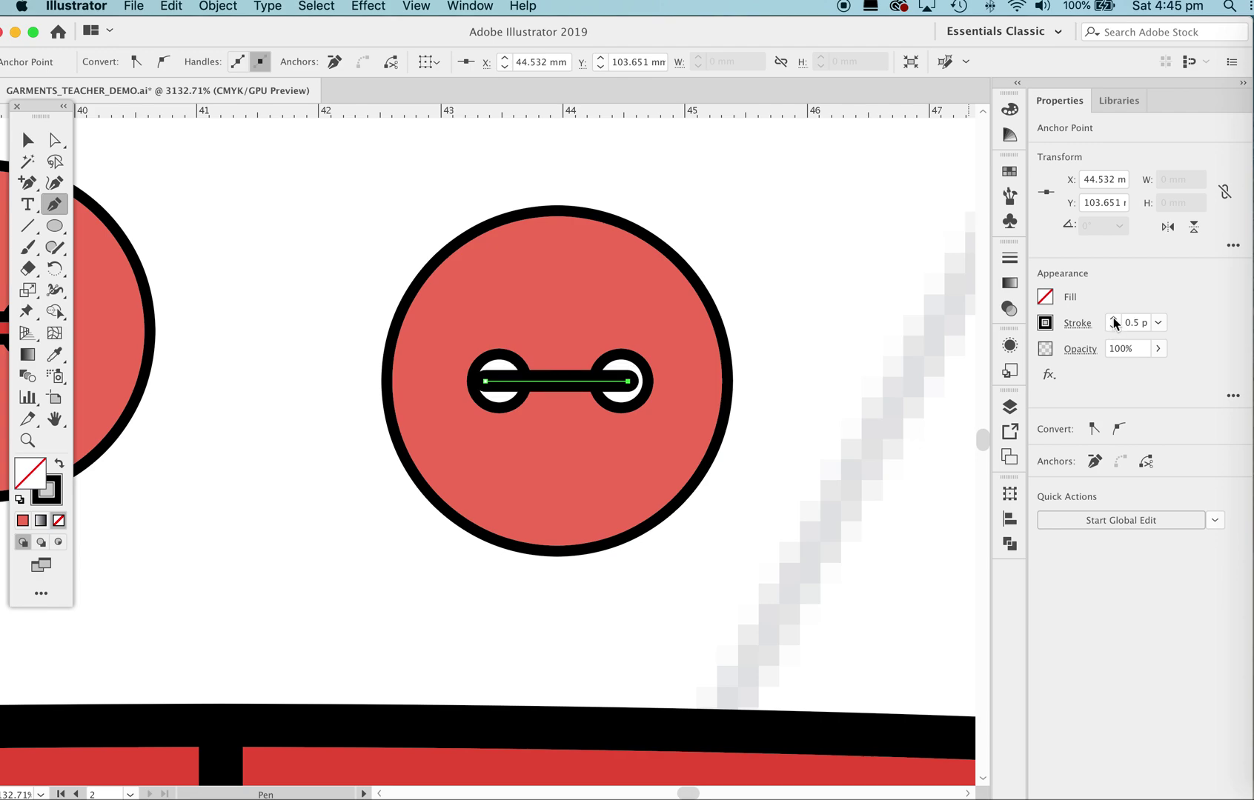
{"action": "left_click", "coordinate": [1113, 318]}
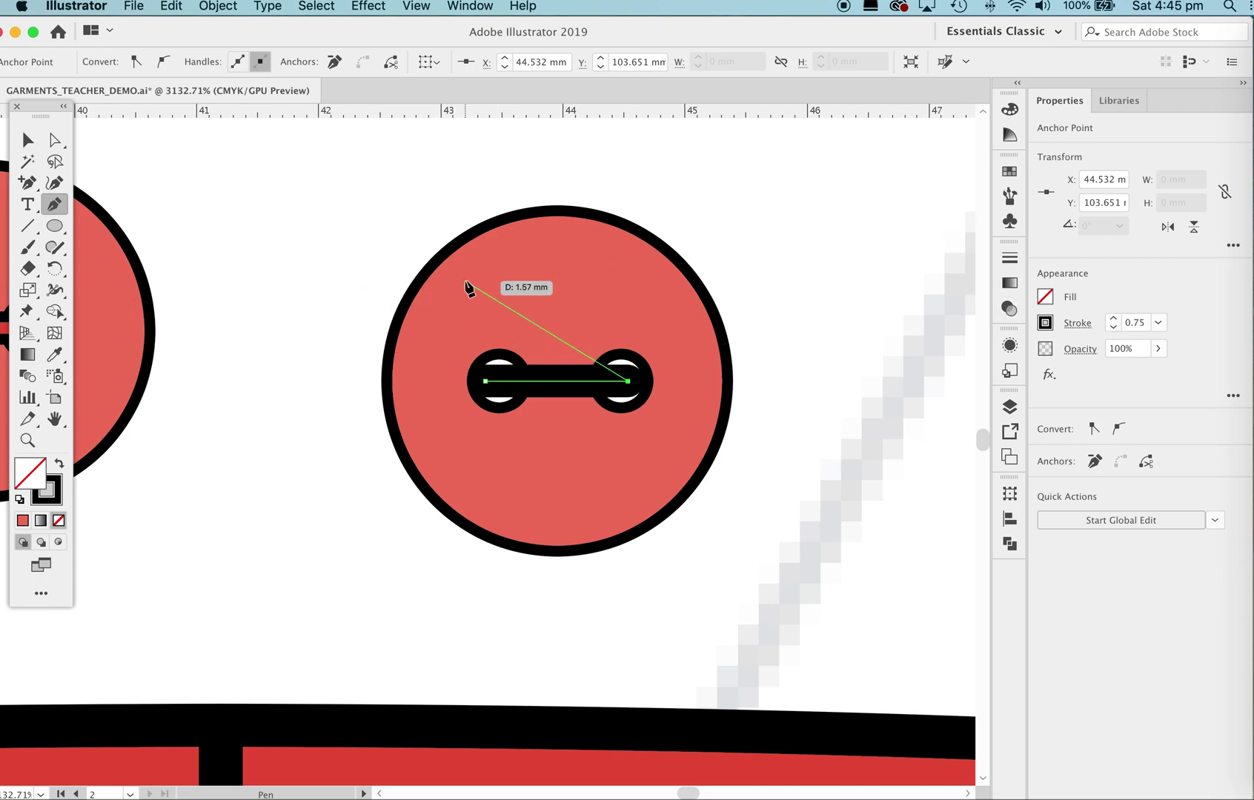
- Nudge the thread line's endpoints inward, the left one to X 43.505 mm and the right one to X 44.462 mm
{"action": "key", "text": "z"}
{"action": "left_click_drag", "start_coordinate": [437, 299], "coordinate": [694, 344]}
{"action": "key", "text": "space"}
{"action": "left_click_drag", "start_coordinate": [642, 447], "coordinate": [364, 316]}
{"action": "key", "text": "a"}
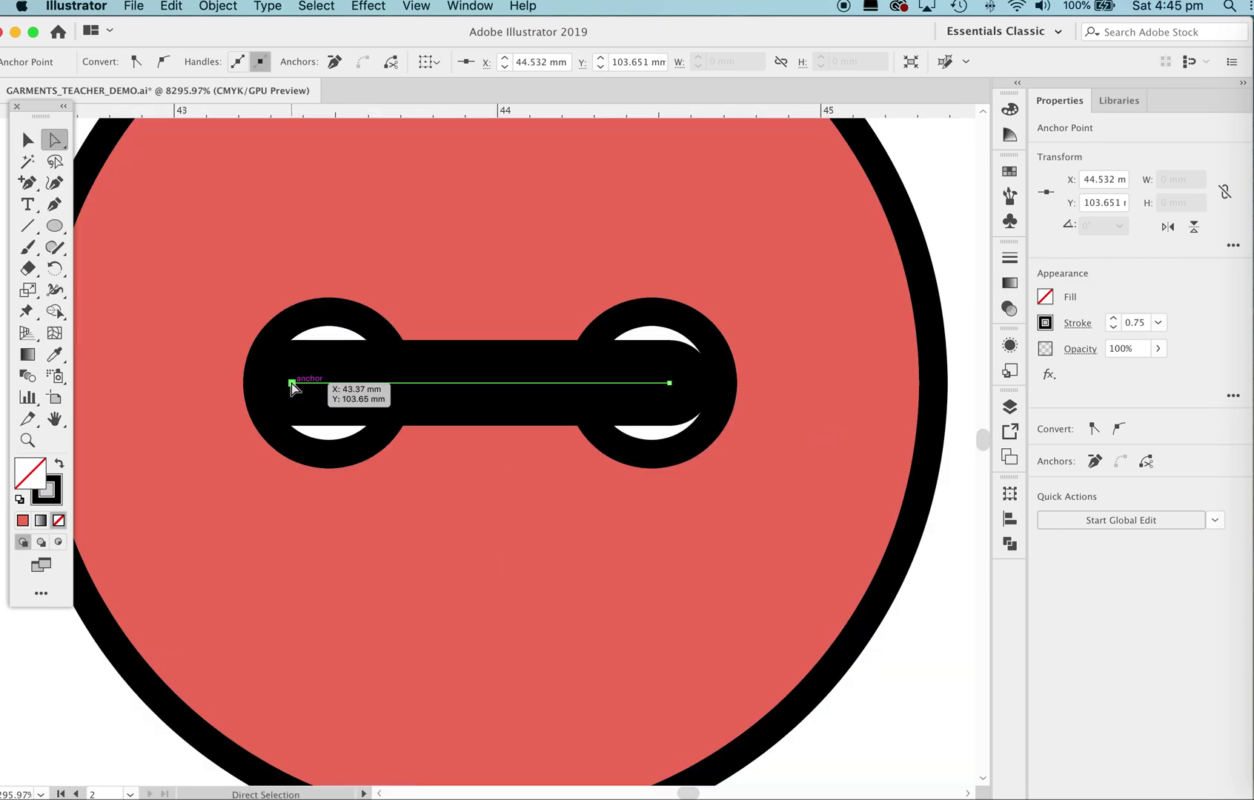
{"action": "left_click", "coordinate": [291, 383]}
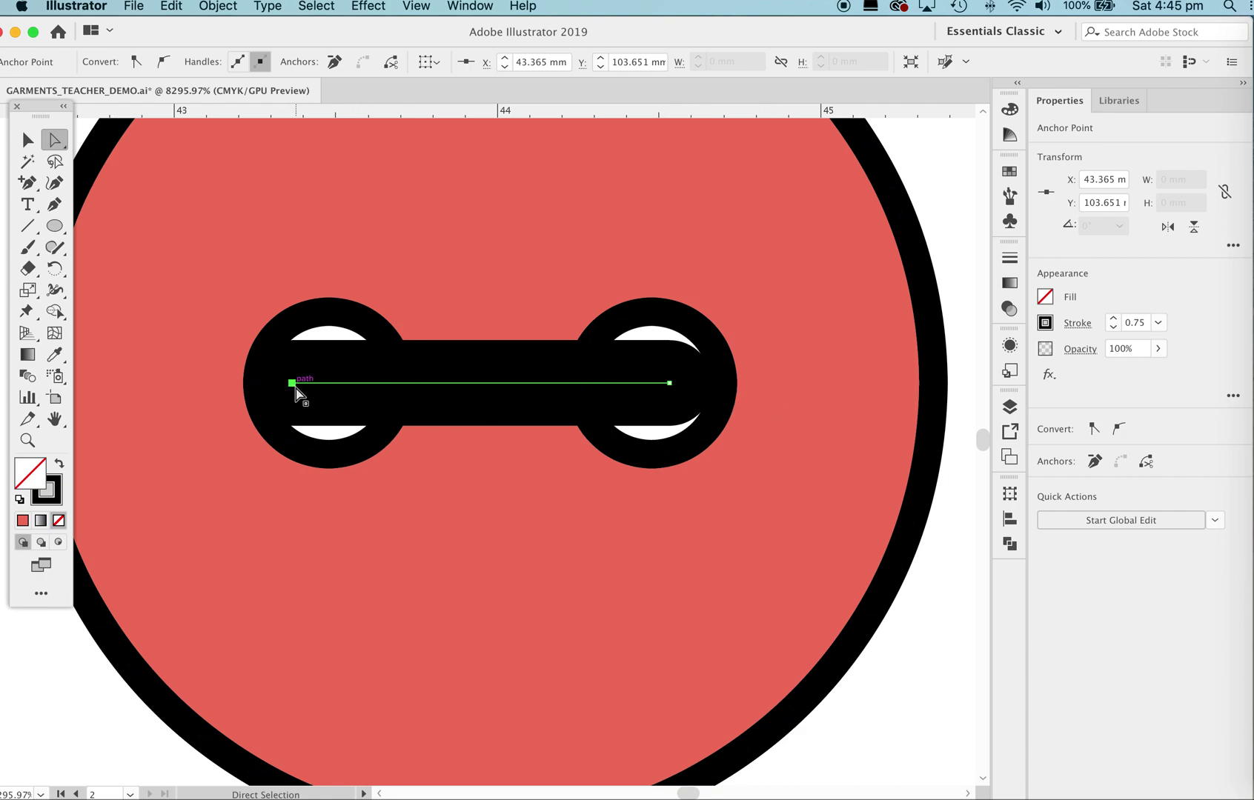
{"action": "key", "text": "Right"}
{"action": "key", "text": "Right"}
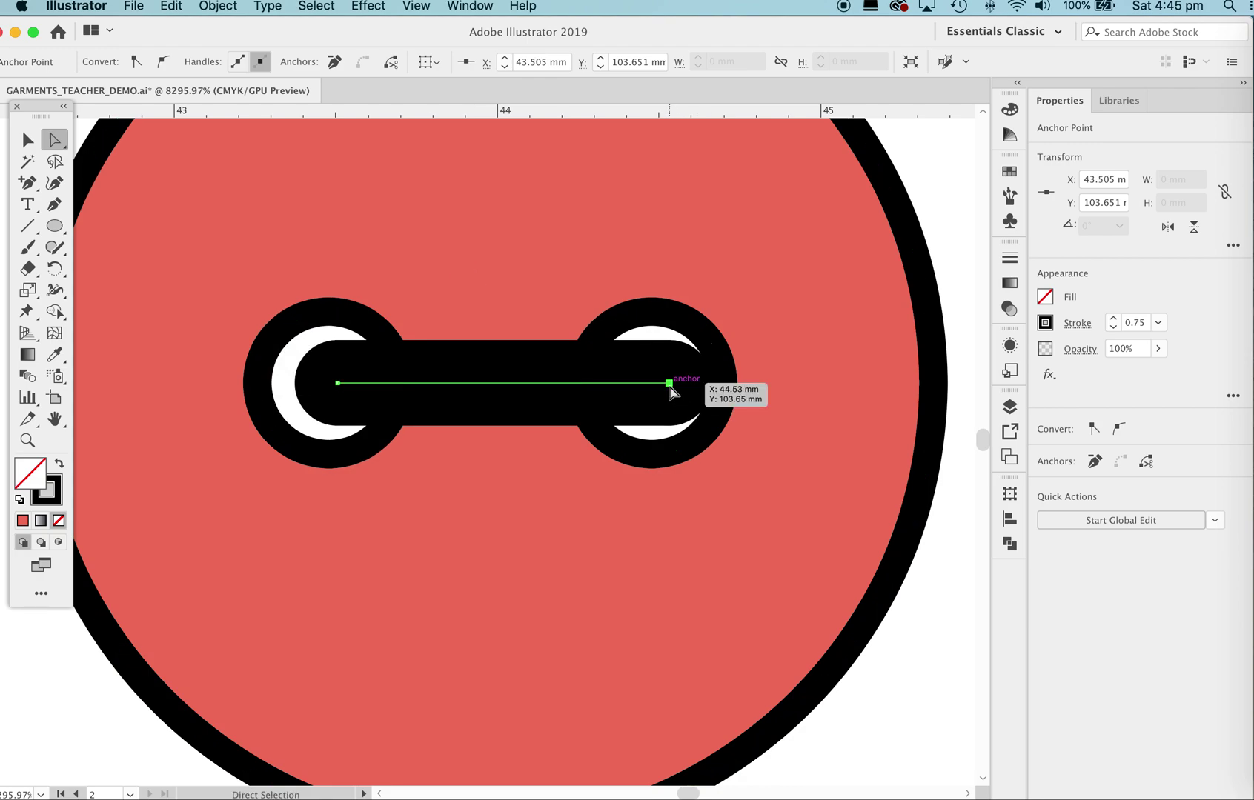
{"action": "key", "text": "Left"}
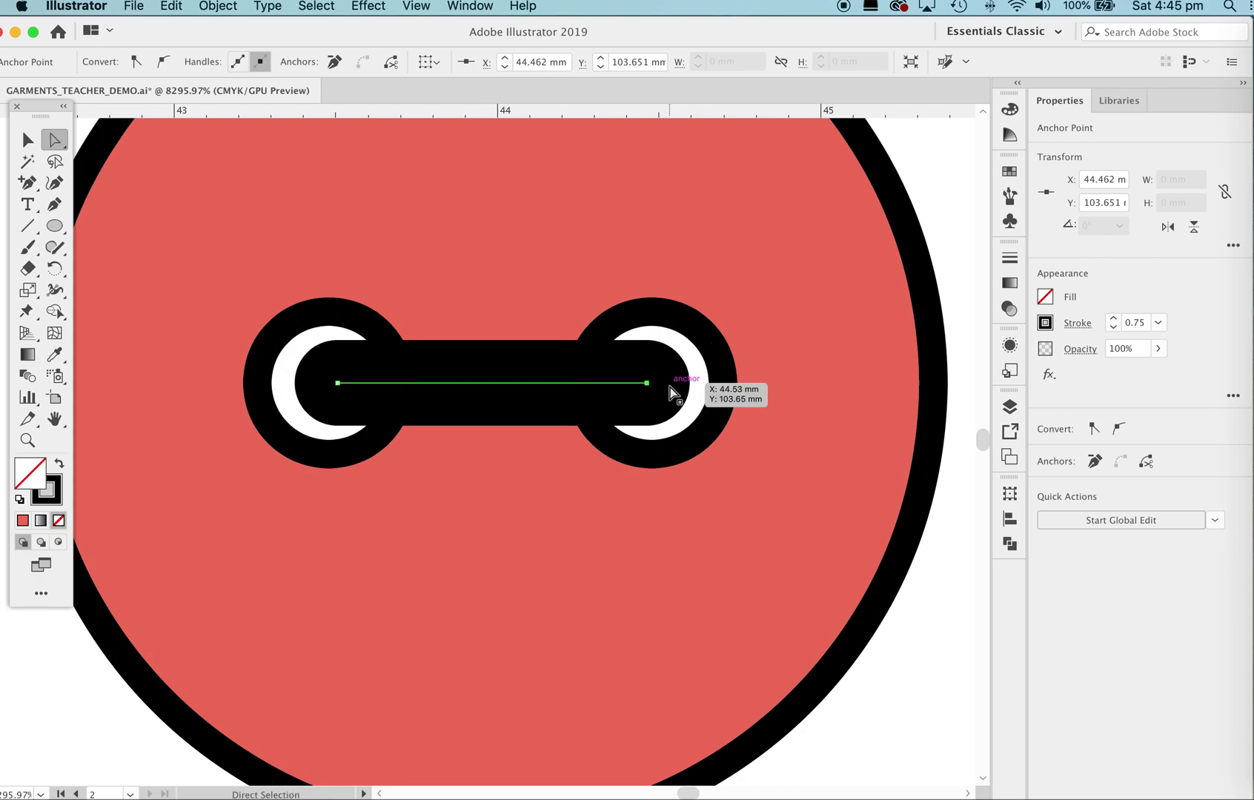
{"action": "key", "text": "Left"}
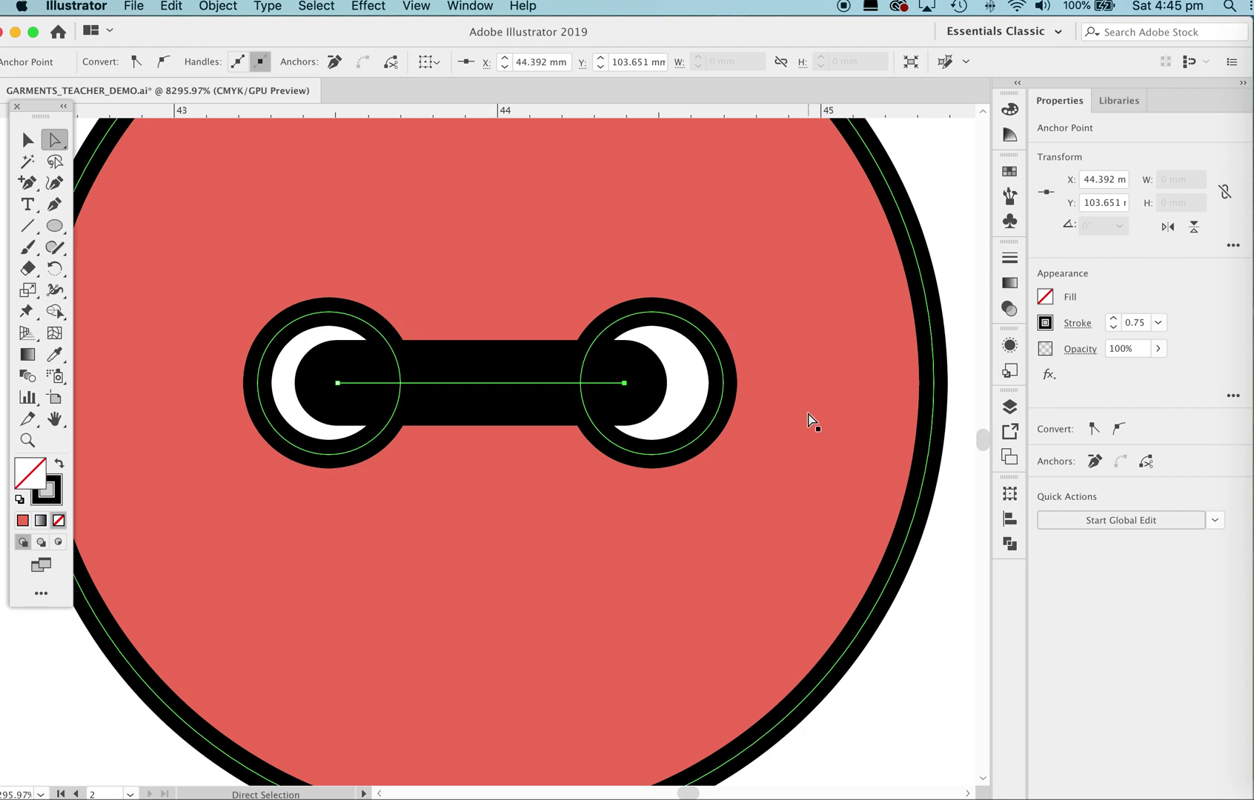
{"action": "key", "text": "Right"}
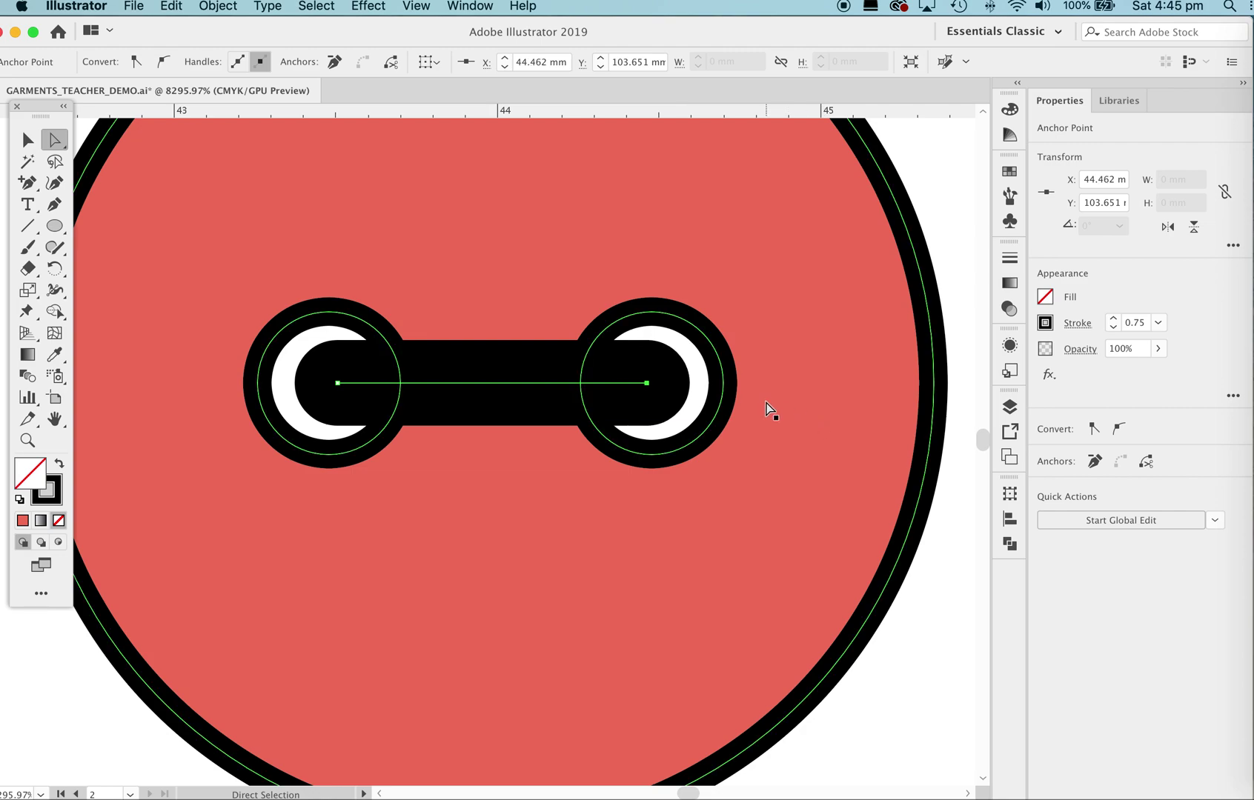
- Expand the thread line's fill and stroke into a shape, then copy the button's red fill and 0.25 pt black stroke onto it with the Eyedropper
{"action": "left_click", "coordinate": [218, 6]}
{"action": "left_click", "coordinate": [239, 191]}
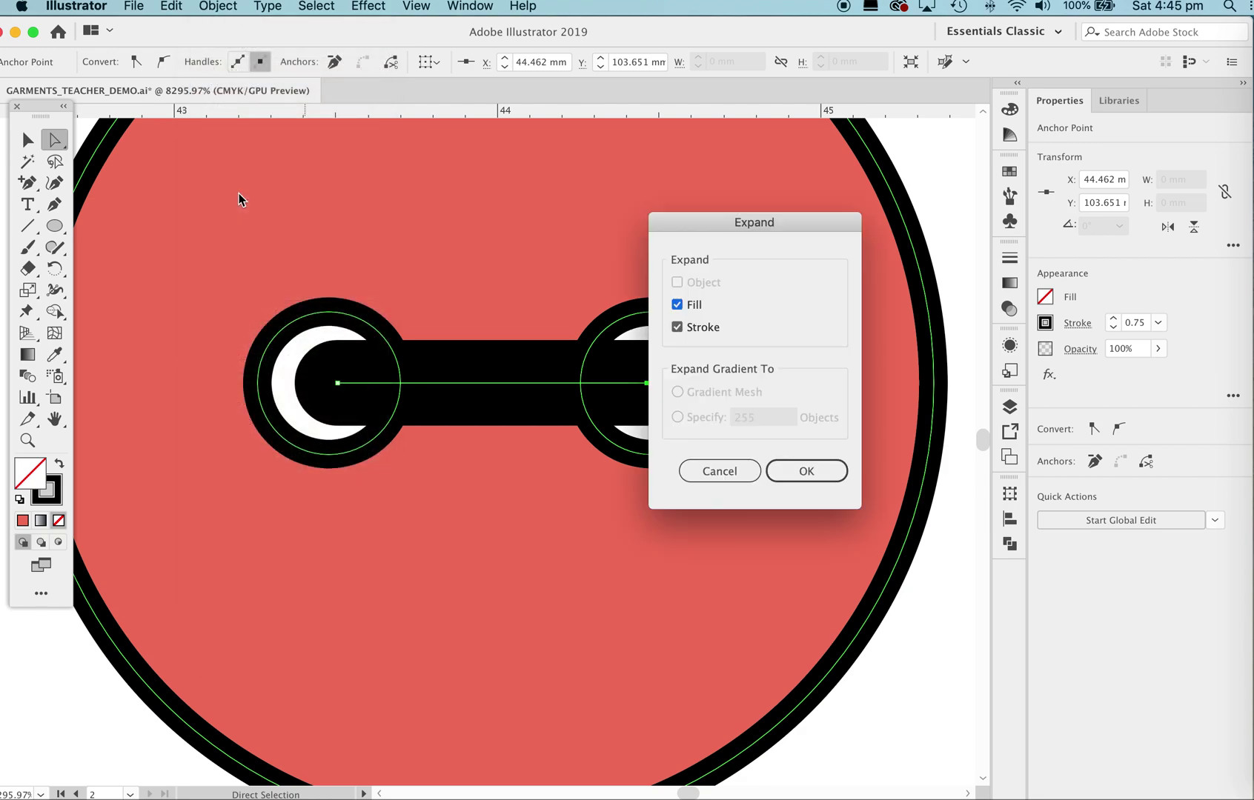
{"action": "left_click", "coordinate": [814, 476]}
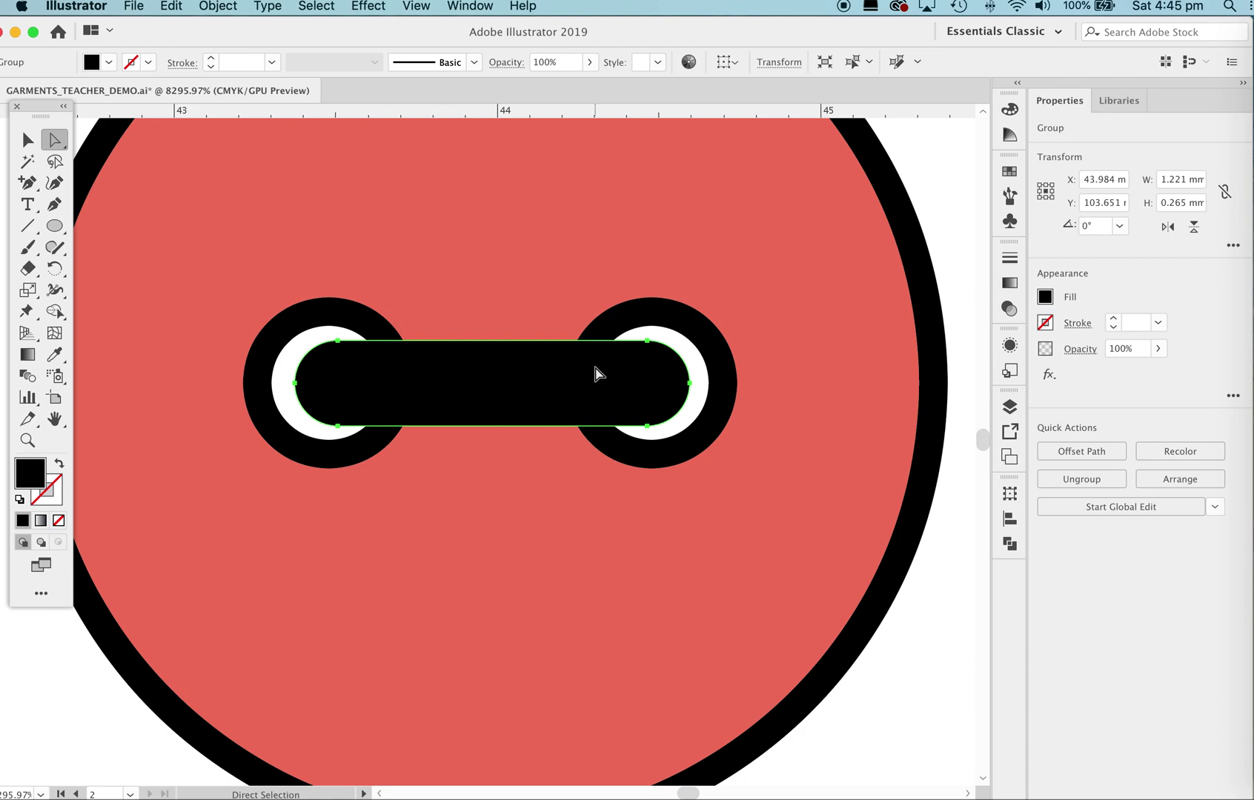
{"action": "left_click", "coordinate": [54, 354]}
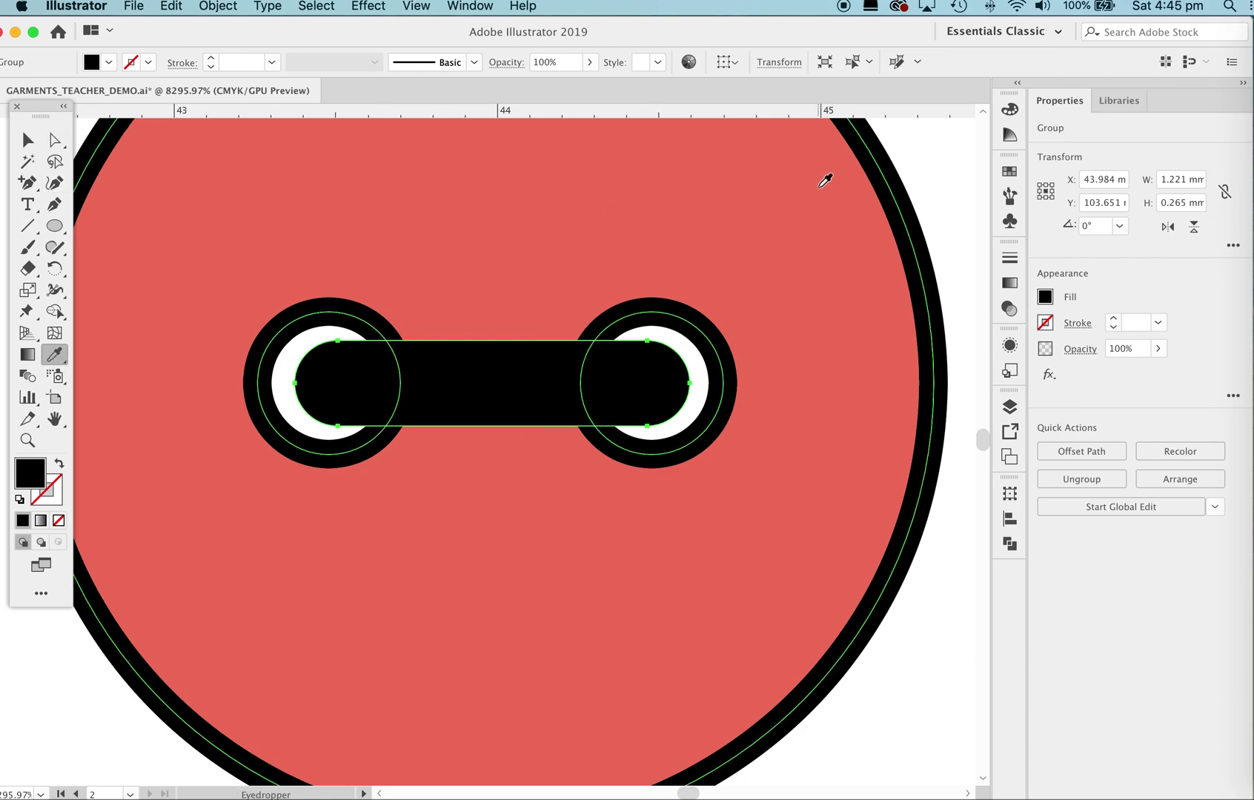
{"action": "left_click", "coordinate": [768, 200]}
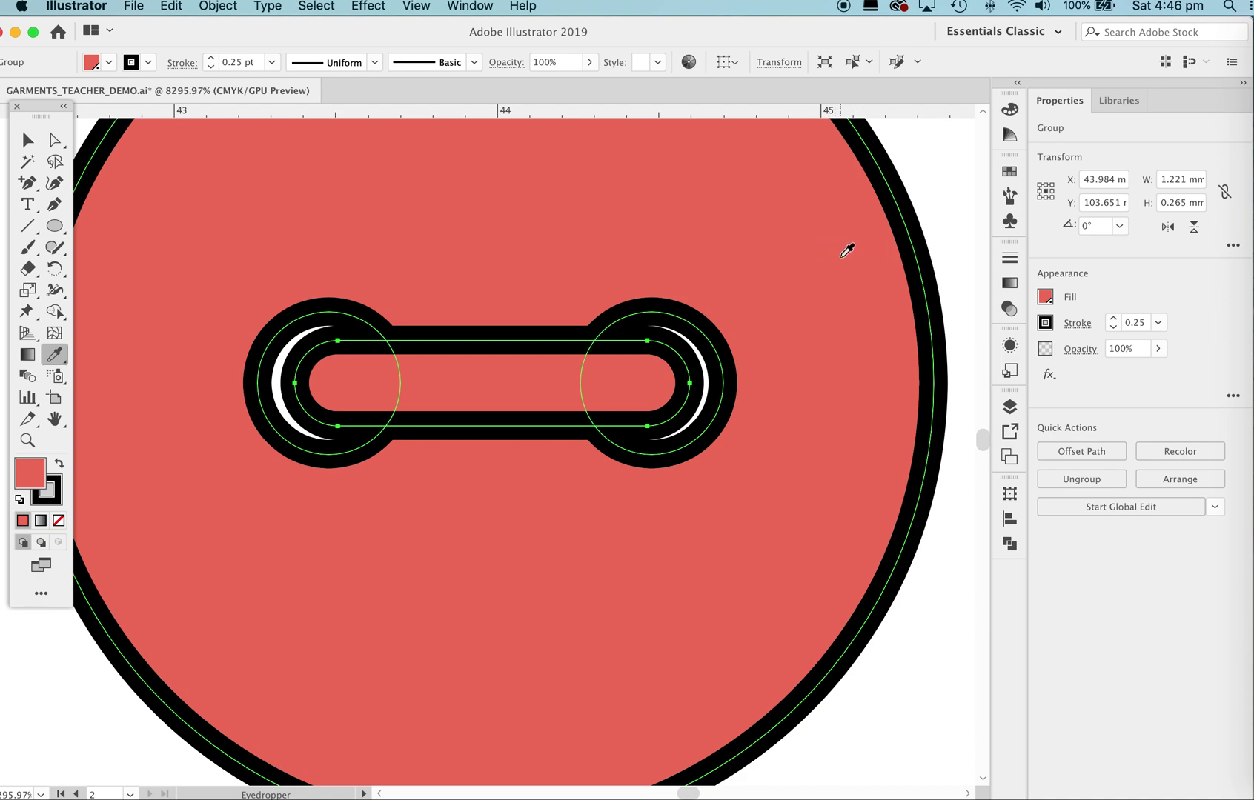
- Fill the expanded thread shape with a darker red from the Color Guide
{"action": "key", "text": "z"}
{"action": "left_click_drag", "start_coordinate": [859, 220], "coordinate": [587, 501]}
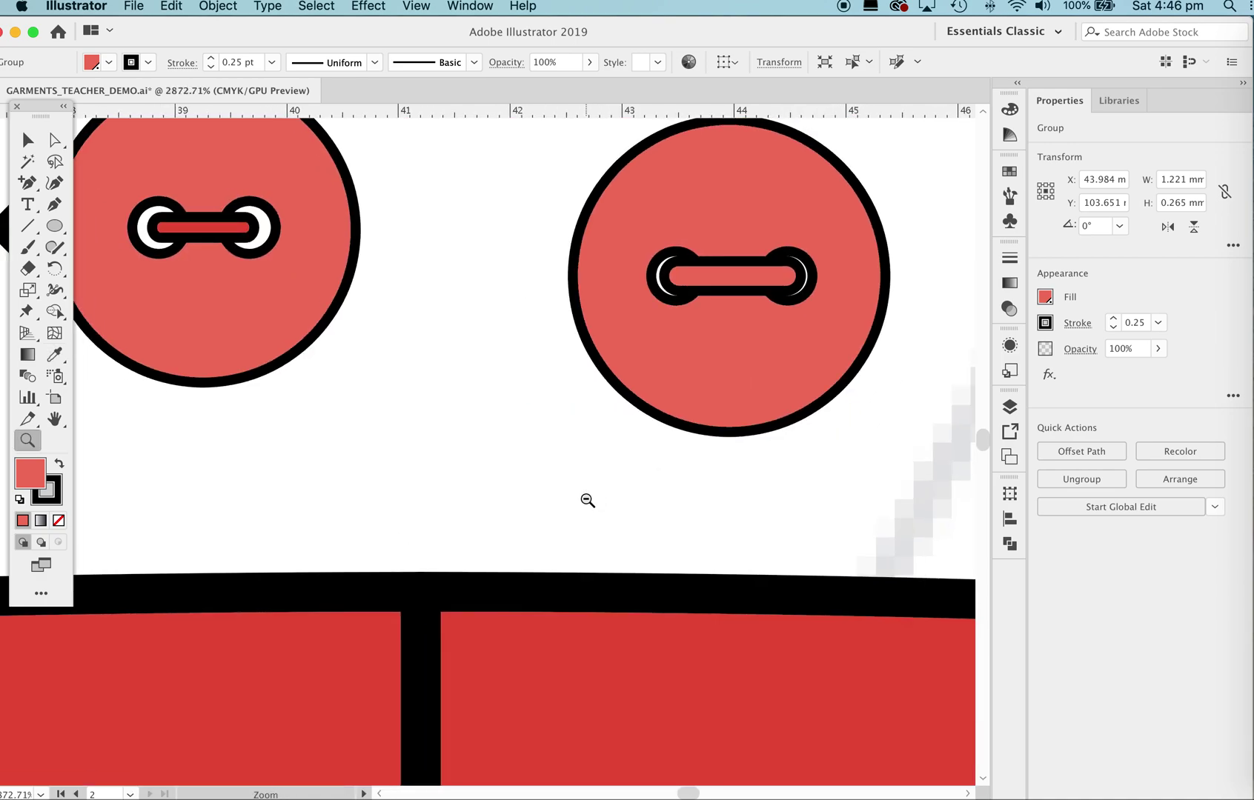
{"action": "key", "text": "a"}
{"action": "key", "text": "space"}
{"action": "left_click_drag", "start_coordinate": [820, 224], "coordinate": [656, 280]}
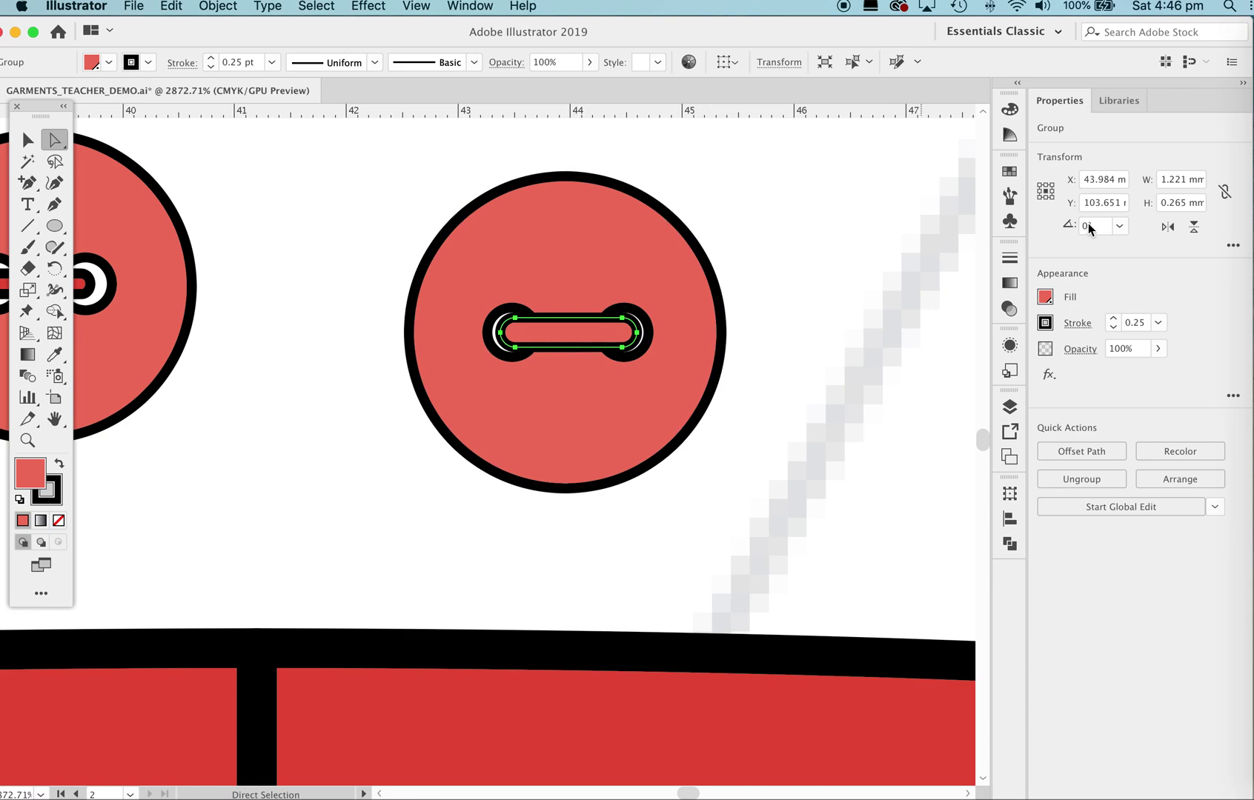
{"action": "left_click", "coordinate": [1008, 177]}
{"action": "left_click", "coordinate": [1007, 141]}
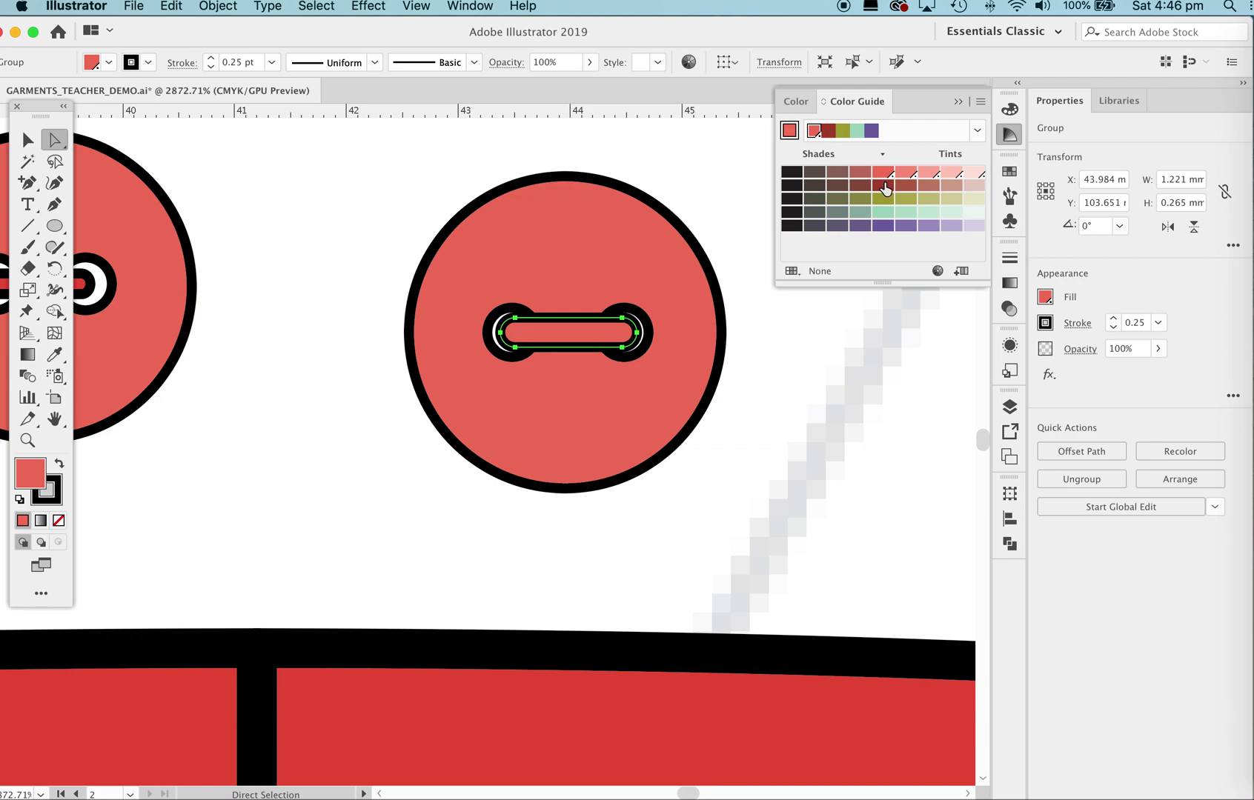
{"action": "left_click", "coordinate": [883, 186]}
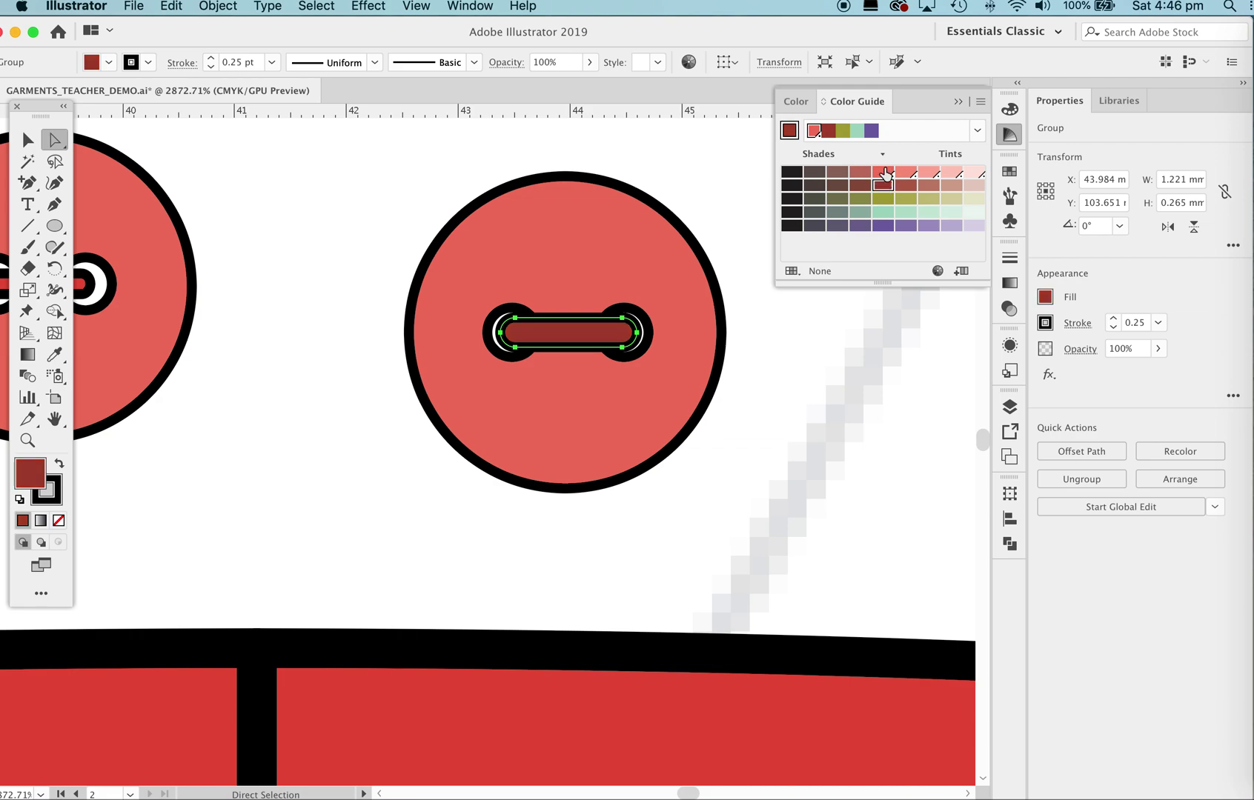
- Identify the waistband's red swatch, apply it as the thread shape's fill, and deselect the thread
{"action": "left_click", "coordinate": [627, 708]}
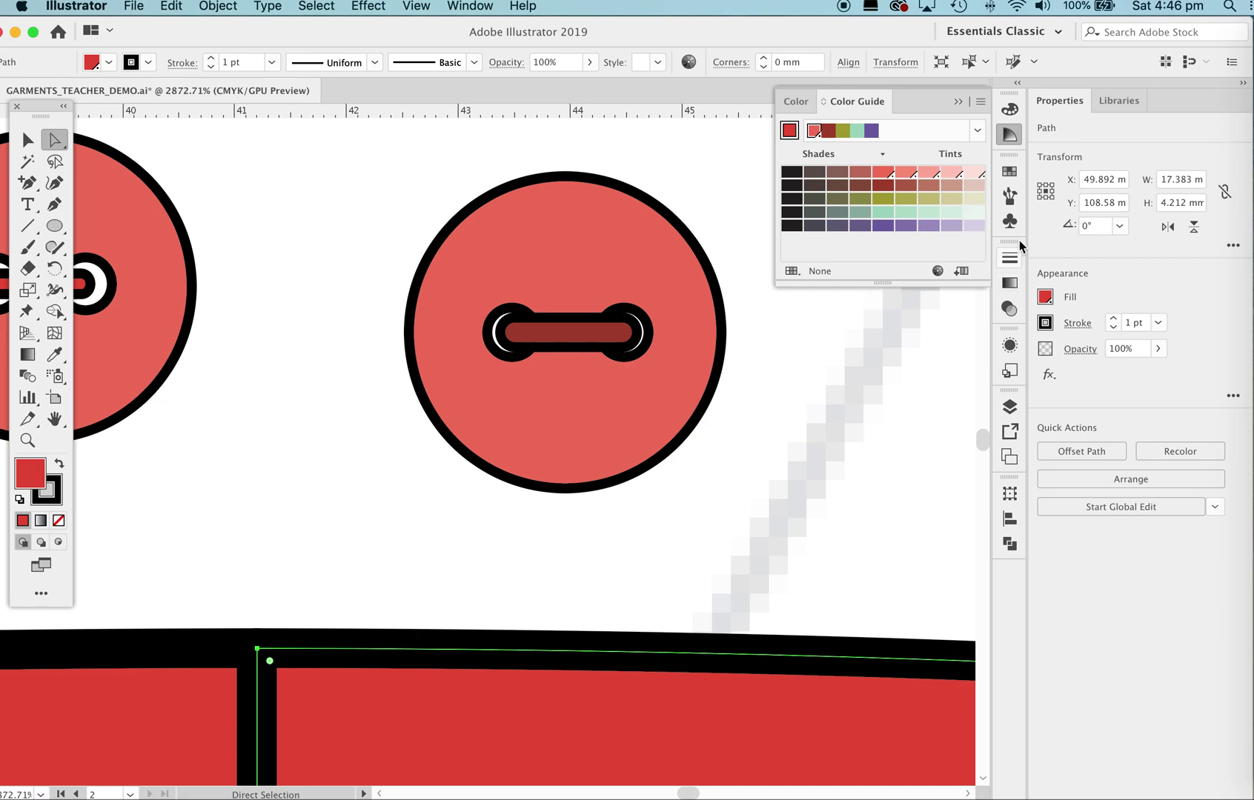
{"action": "left_click", "coordinate": [1012, 178]}
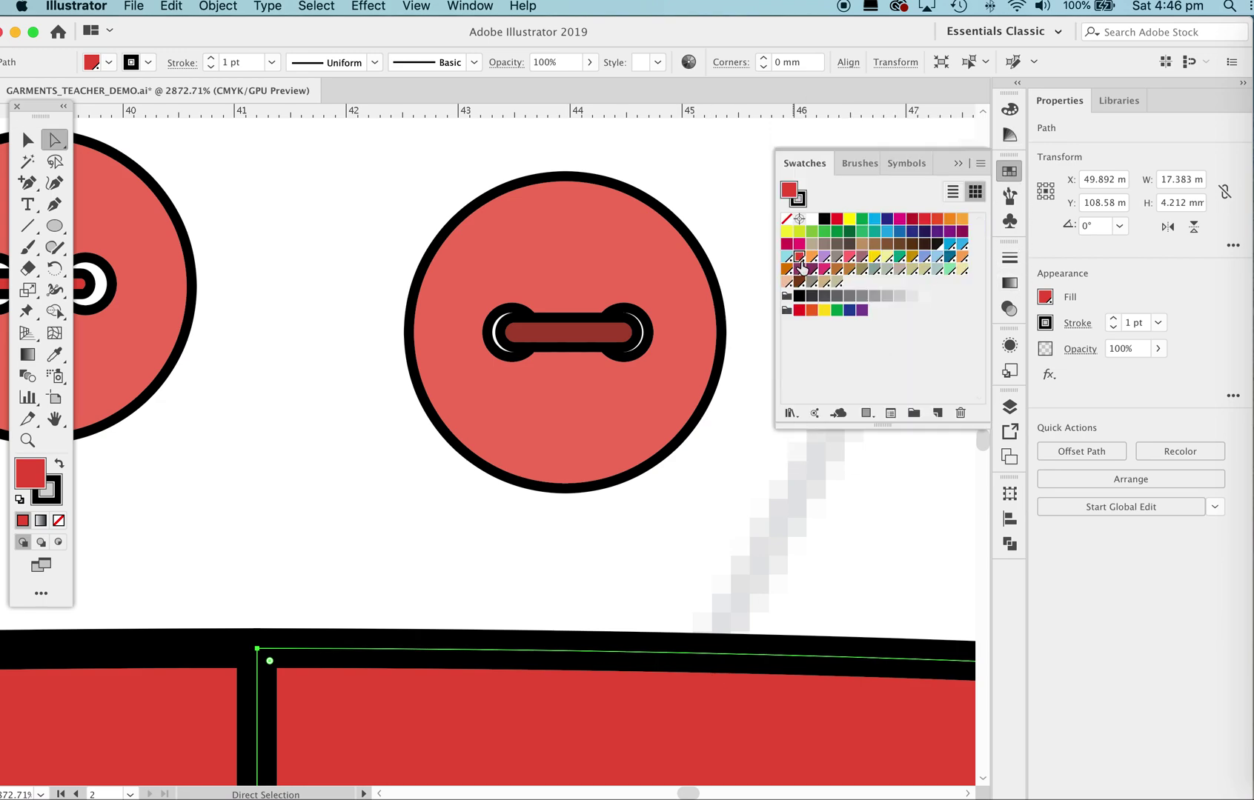
{"action": "left_click", "coordinate": [589, 338]}
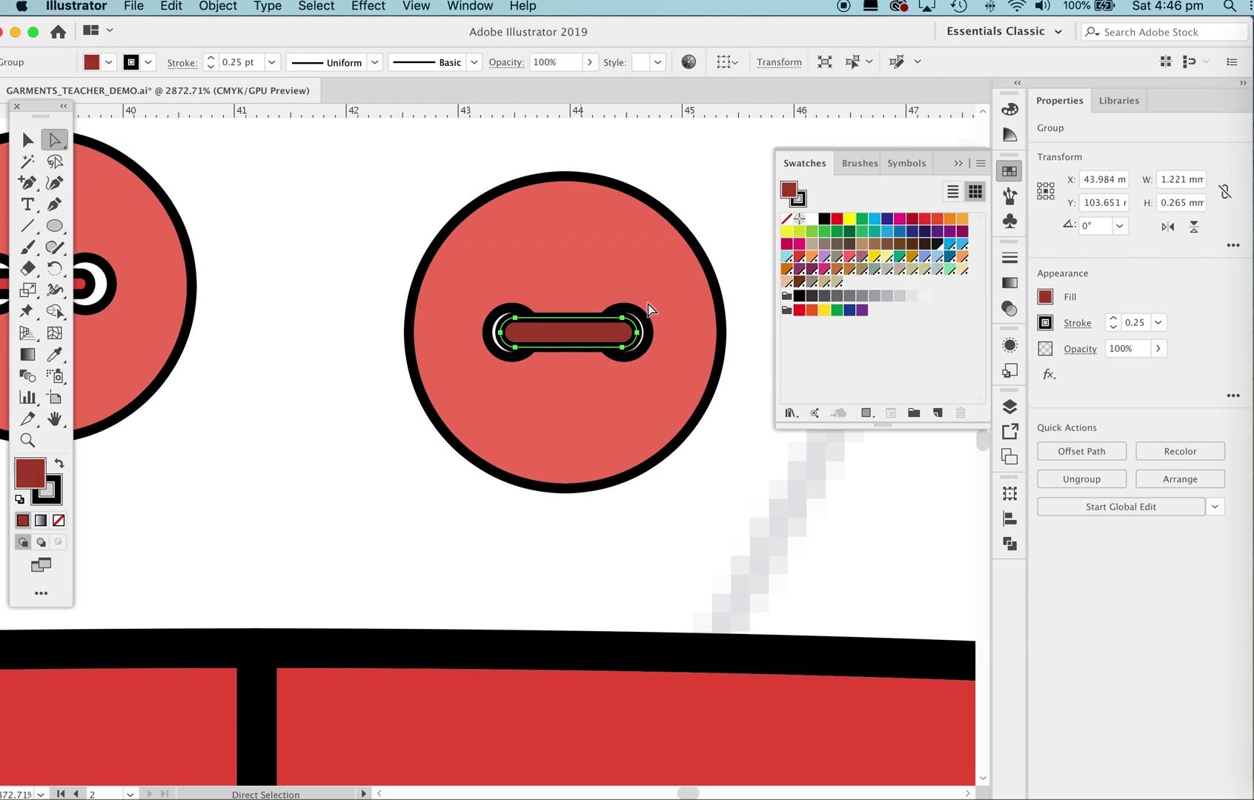
{"action": "left_click", "coordinate": [798, 257]}
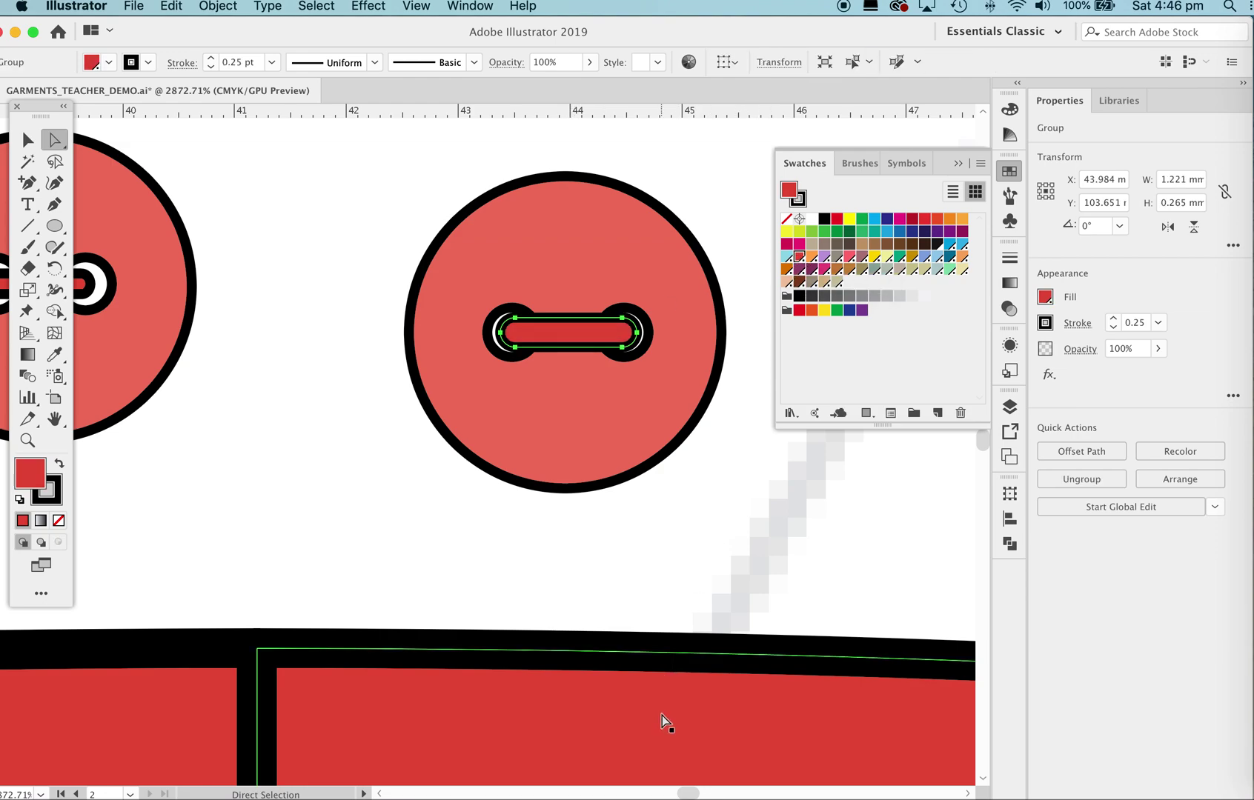
{"action": "left_click", "coordinate": [960, 163]}
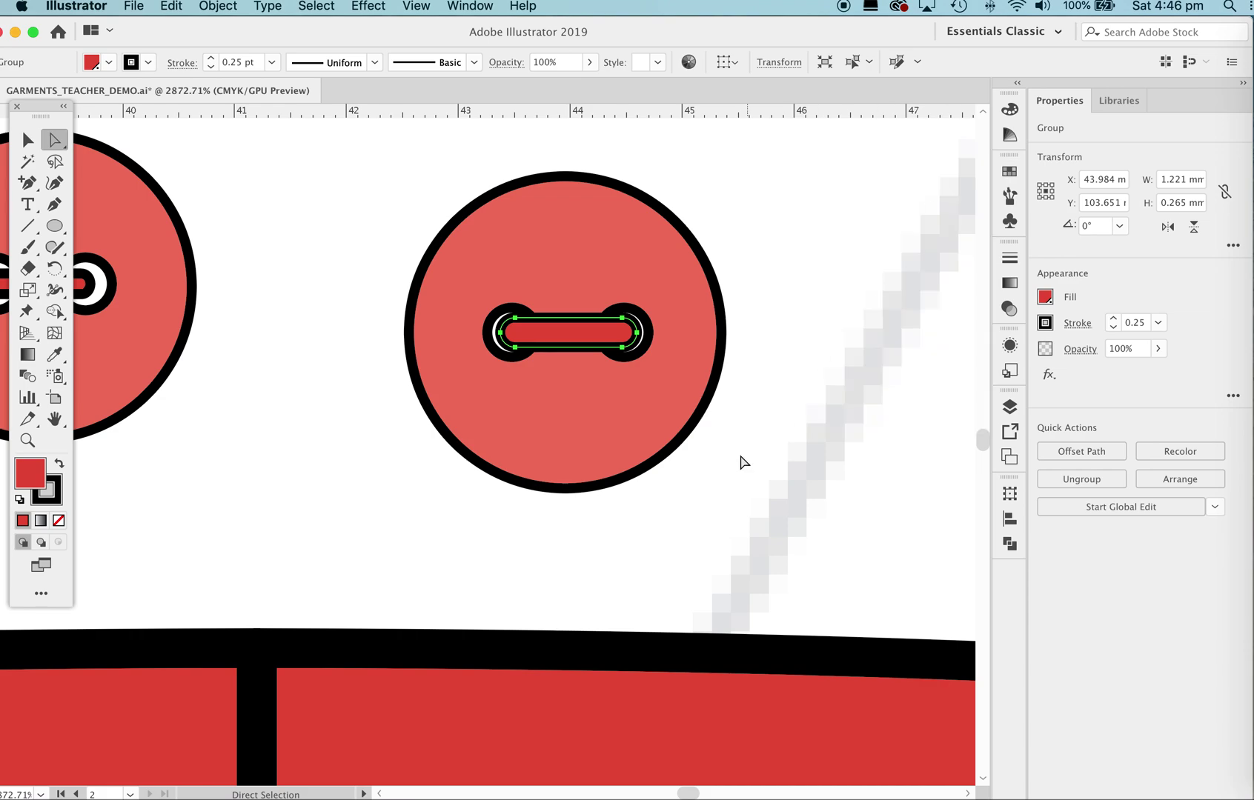
{"action": "left_click", "coordinate": [888, 325]}
- Compare the new button's thread and holes with those of the finished button
{"action": "key", "text": "z"}
{"action": "left_click_drag", "start_coordinate": [805, 294], "coordinate": [856, 319]}
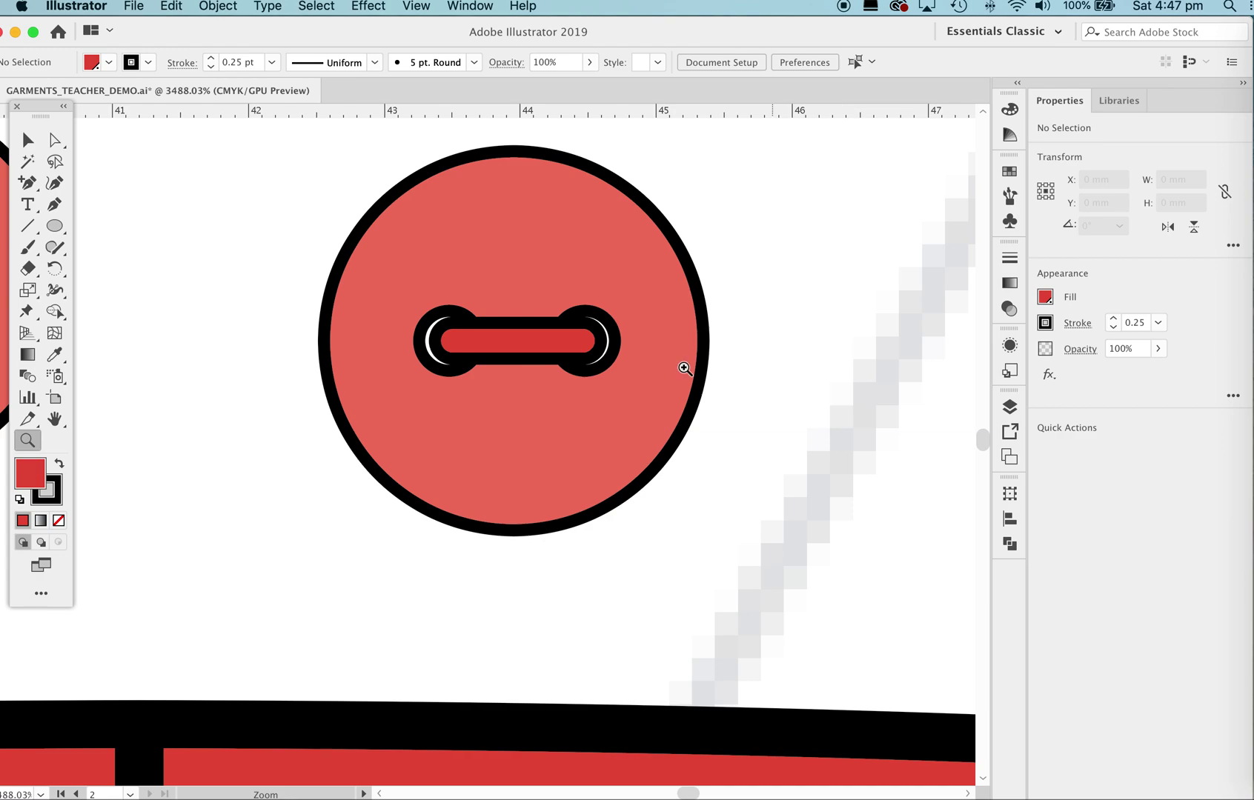
{"action": "left_click_drag", "start_coordinate": [650, 290], "coordinate": [425, 411]}
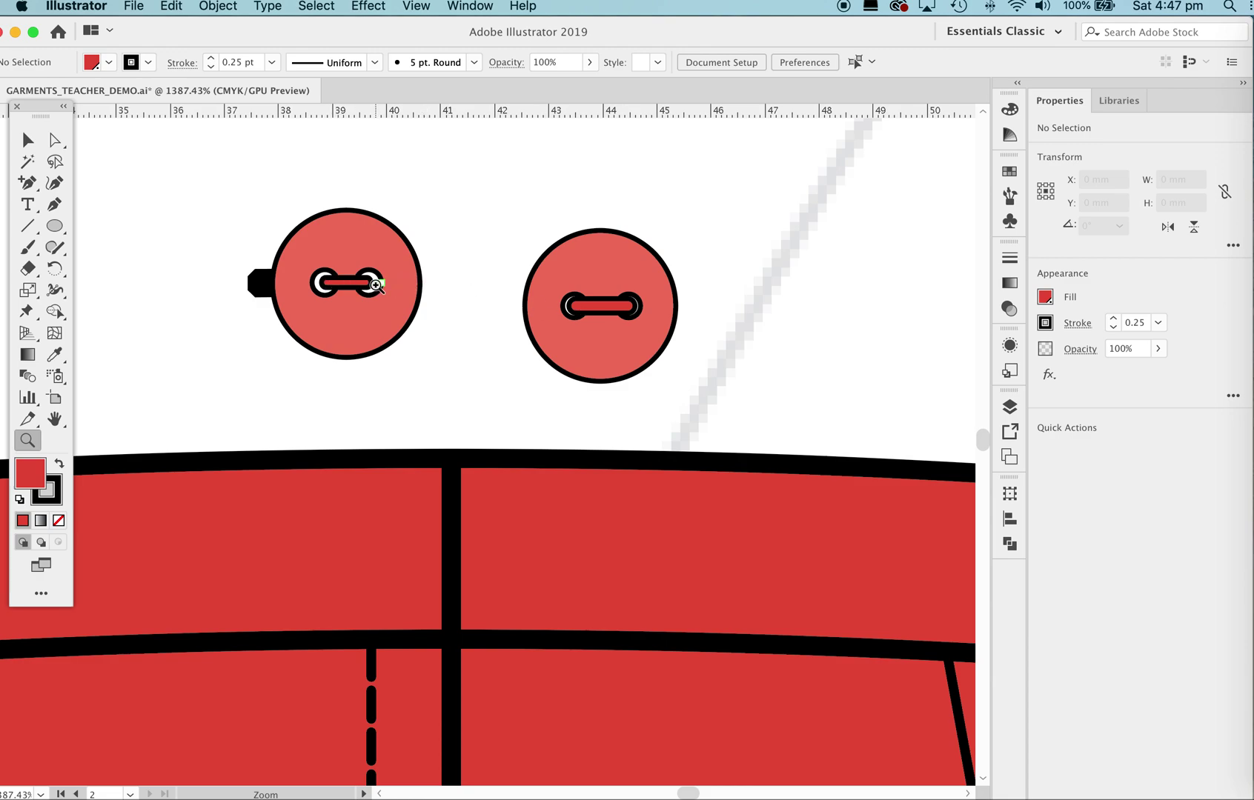
{"action": "left_click_drag", "start_coordinate": [341, 280], "coordinate": [664, 323]}
{"action": "left_click_drag", "start_coordinate": [569, 330], "coordinate": [429, 362]}
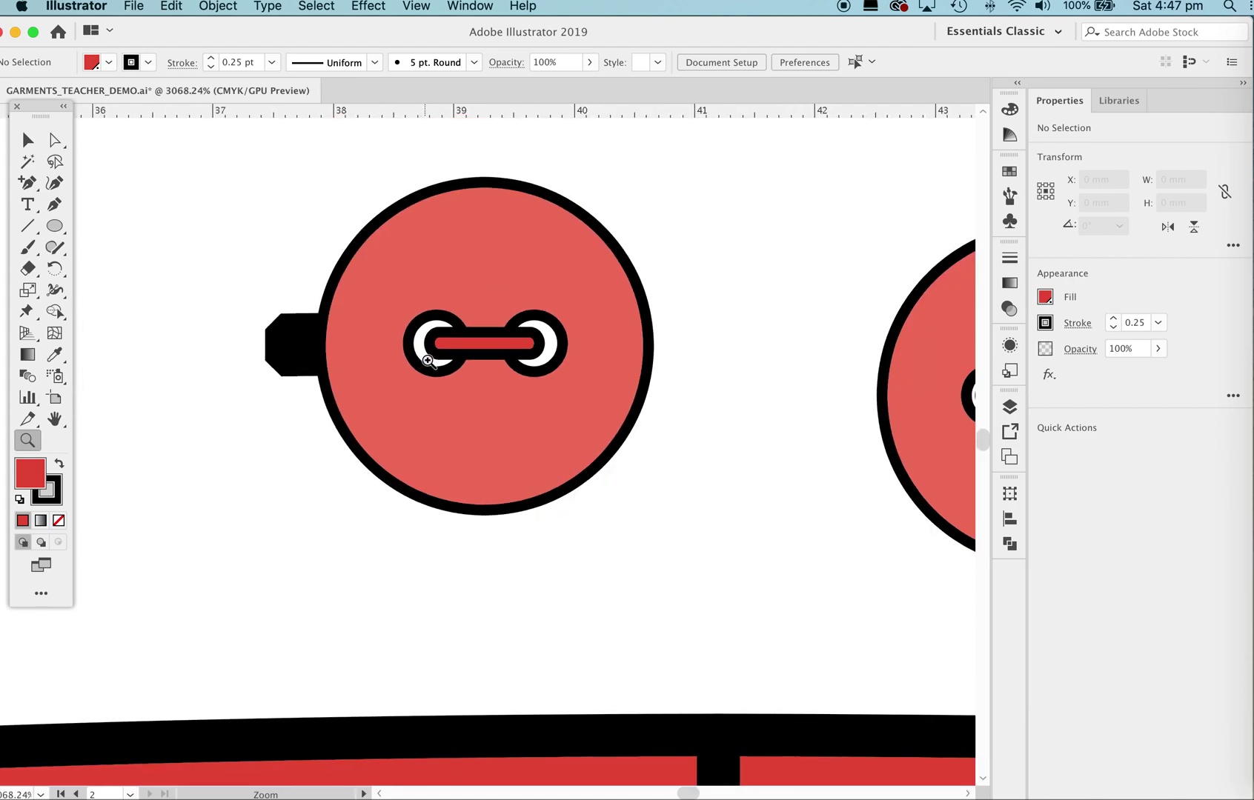
{"action": "scroll", "coordinate": [817, 350], "scroll_direction": "right", "scroll_amount": 10}
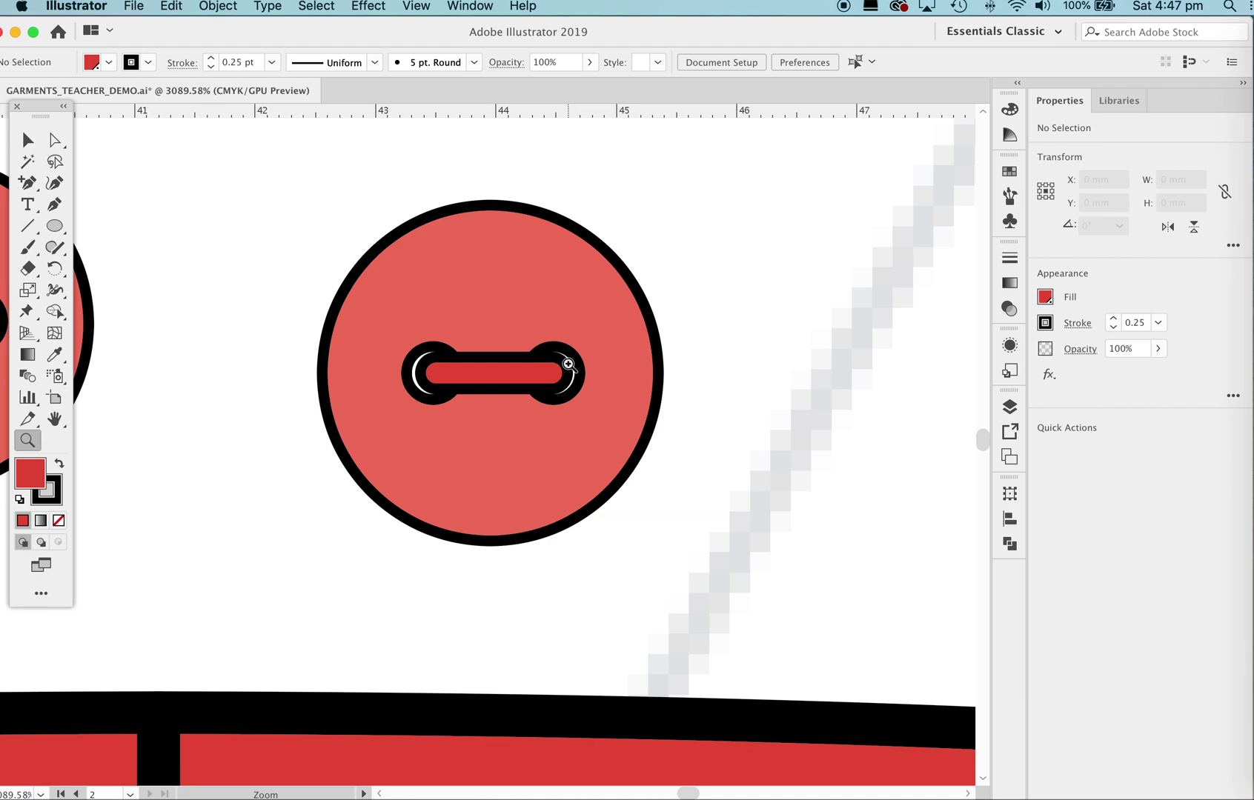
{"action": "left_click_drag", "start_coordinate": [673, 303], "coordinate": [394, 409]}
- Draw a rectangle about 0.88 × 0.35 mm across the new button's left edge, reusing the black style of the finished button's buttonhole tab
{"action": "key", "text": "v"}
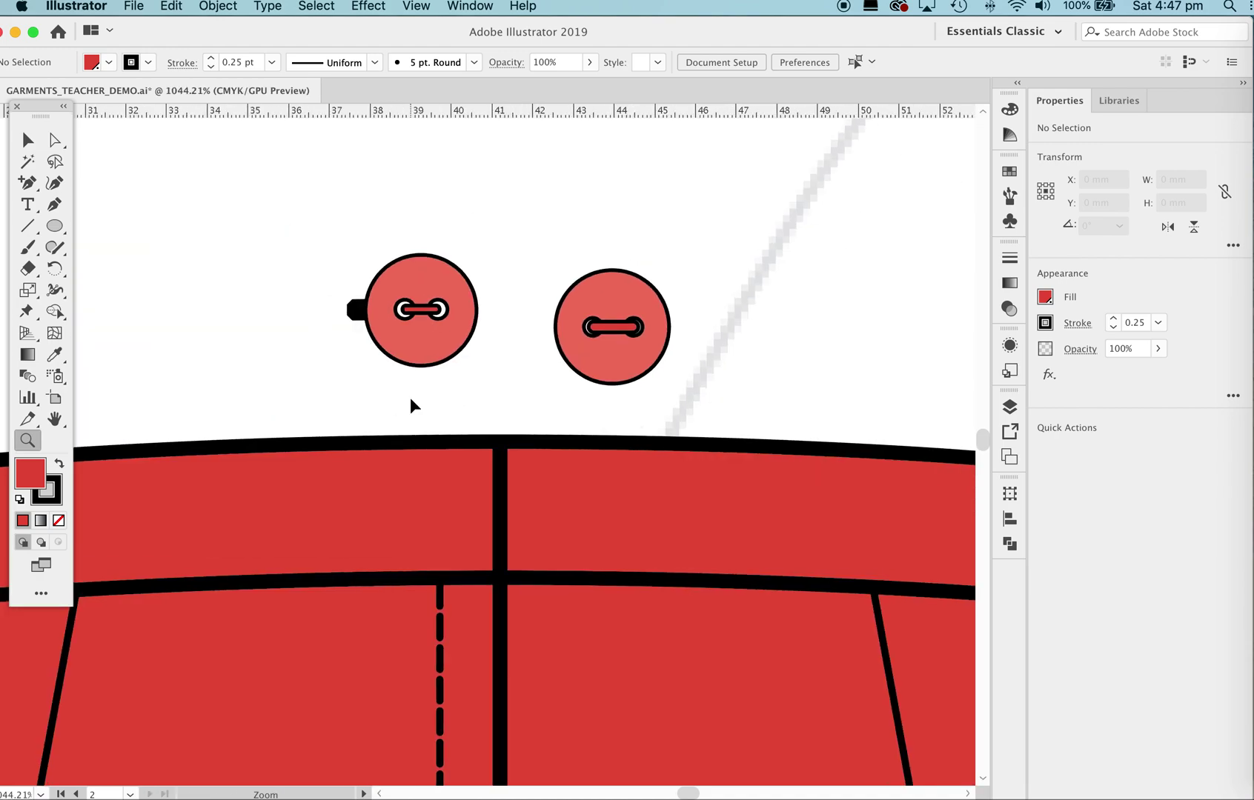
{"action": "left_click", "coordinate": [357, 310]}
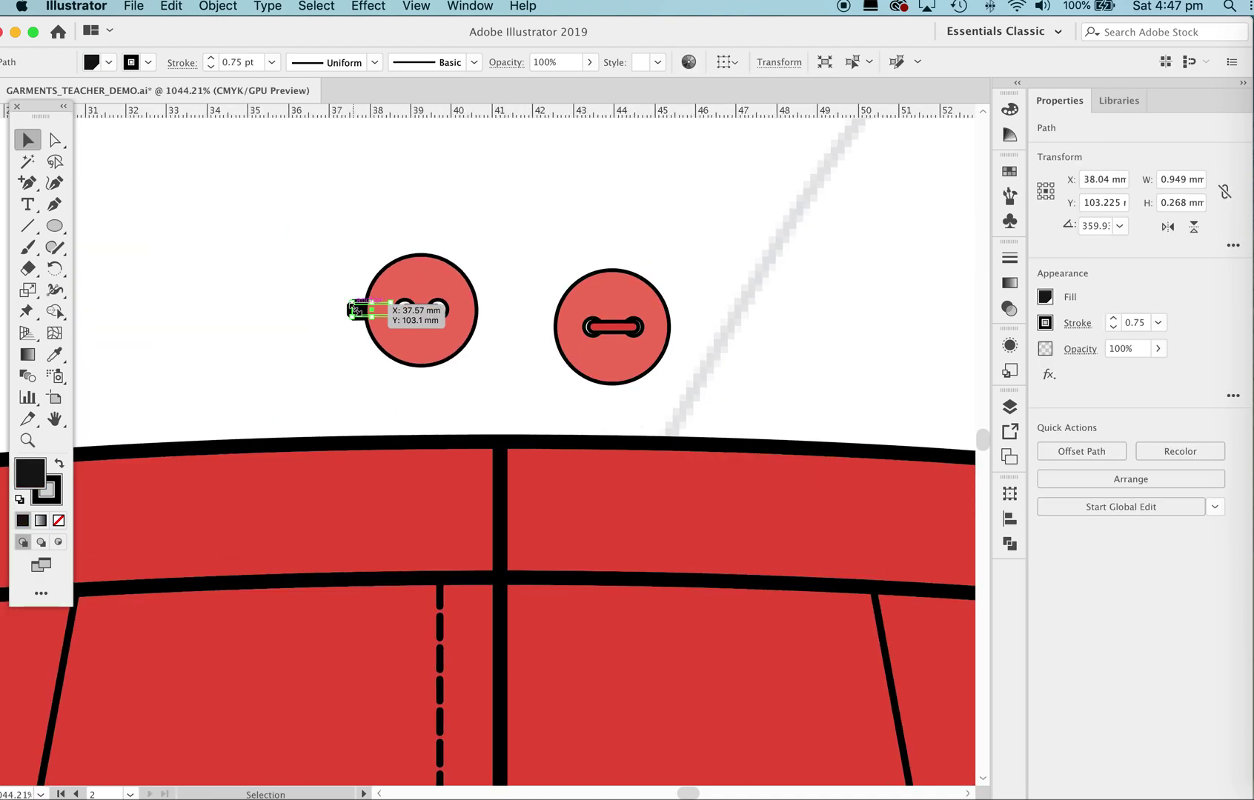
{"action": "key", "text": "z"}
{"action": "left_click_drag", "start_coordinate": [525, 248], "coordinate": [692, 290]}
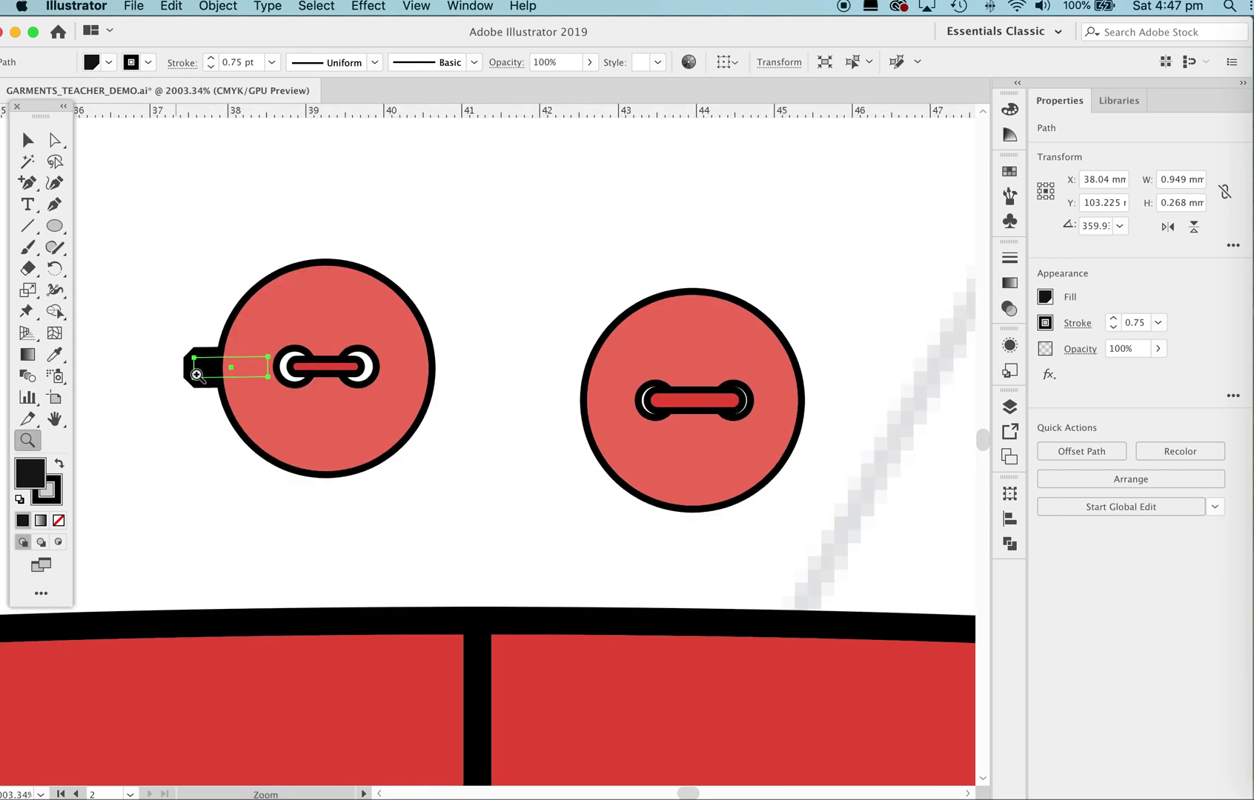
{"action": "key", "text": "space"}
{"action": "left_click_drag", "start_coordinate": [586, 389], "coordinate": [577, 386]}
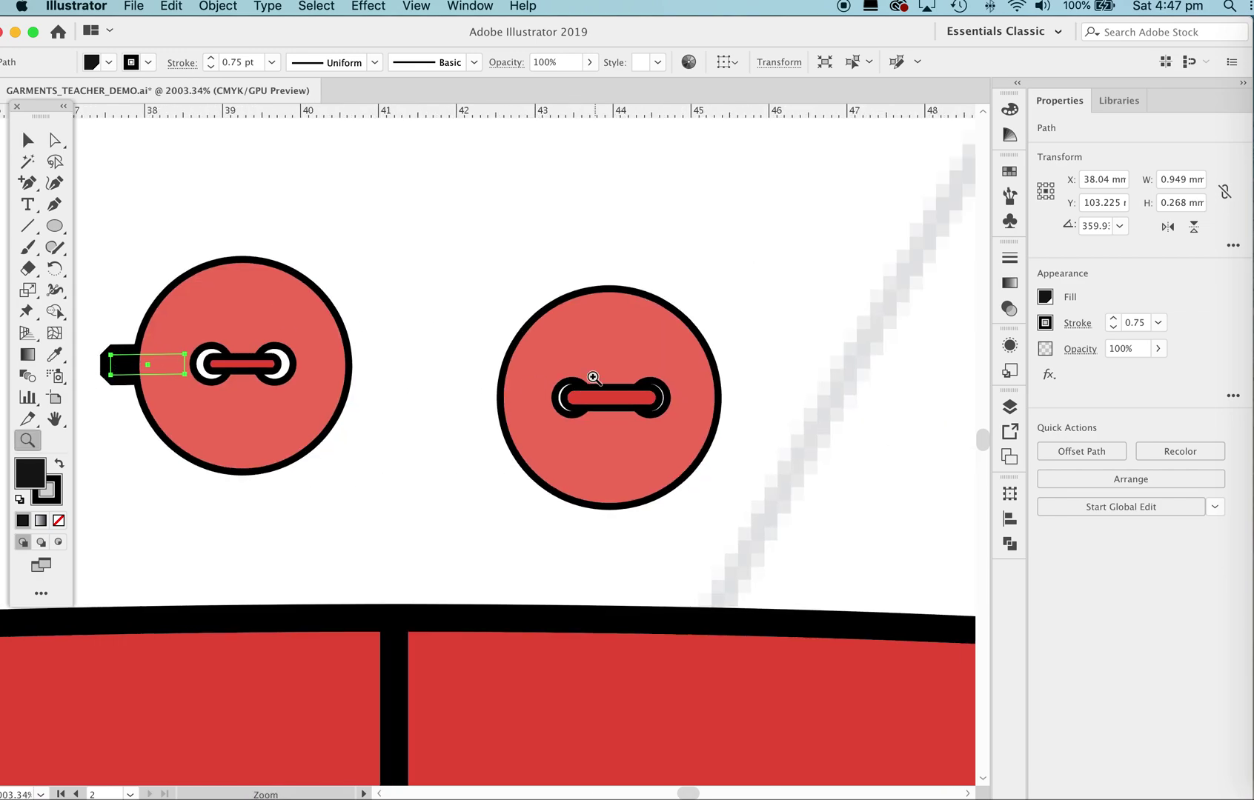
{"action": "left_click_drag", "start_coordinate": [54, 226], "coordinate": [114, 234]}
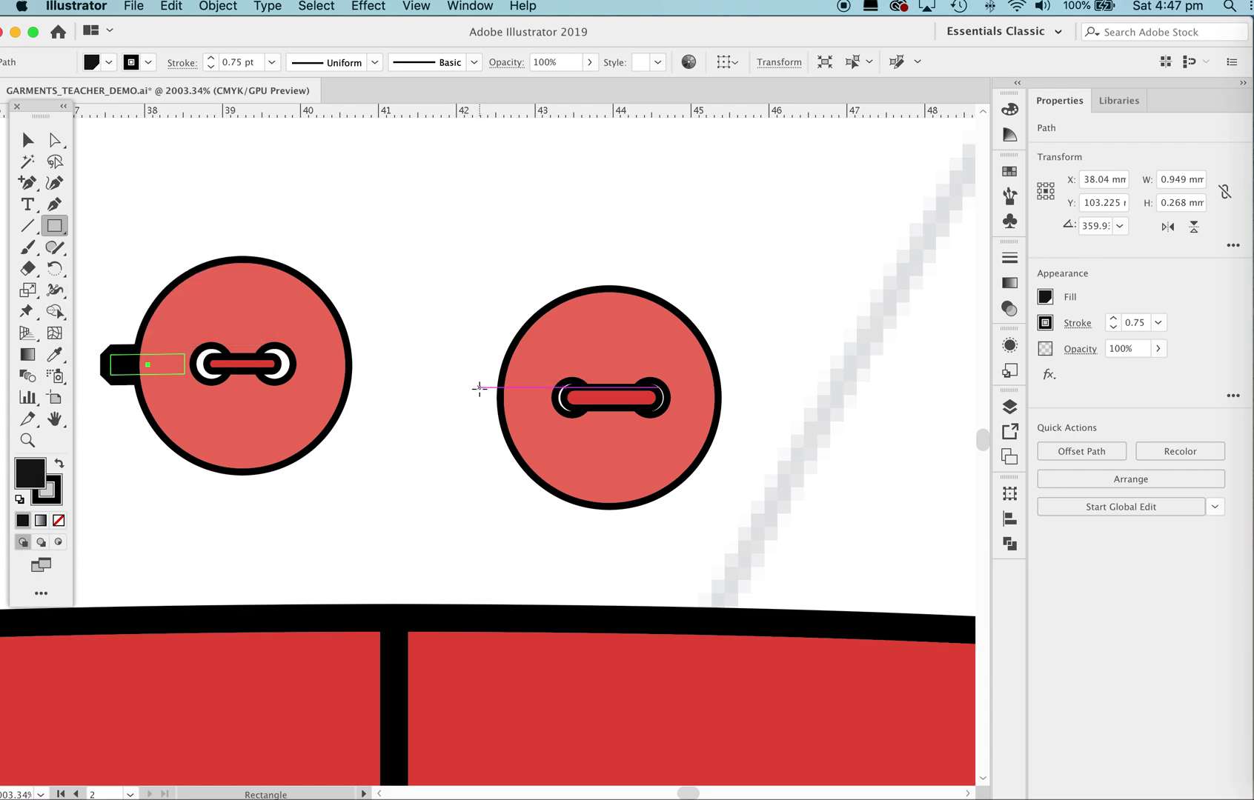
{"action": "left_click_drag", "start_coordinate": [478, 387], "coordinate": [548, 413]}
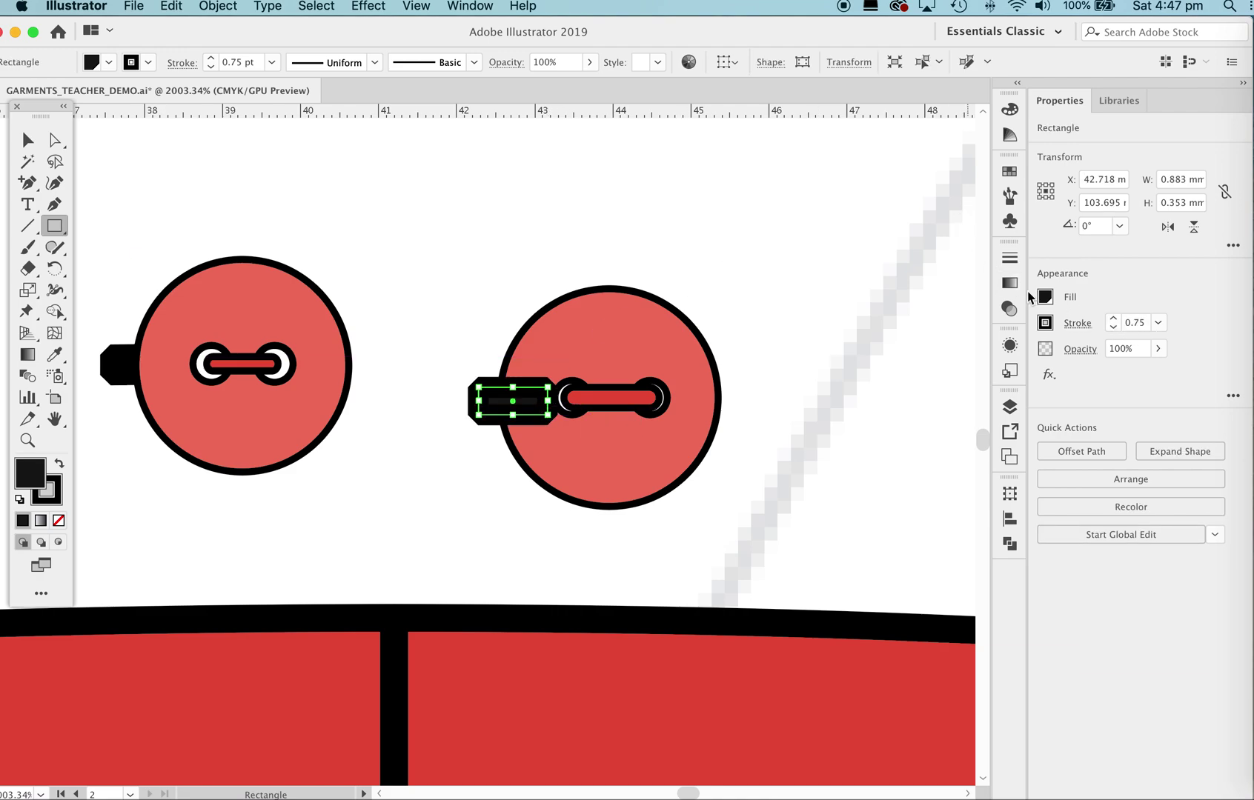
- Try miter and bevel corners on the black tab's stroke, and settle on Round Join
{"action": "left_click", "coordinate": [1010, 257]}
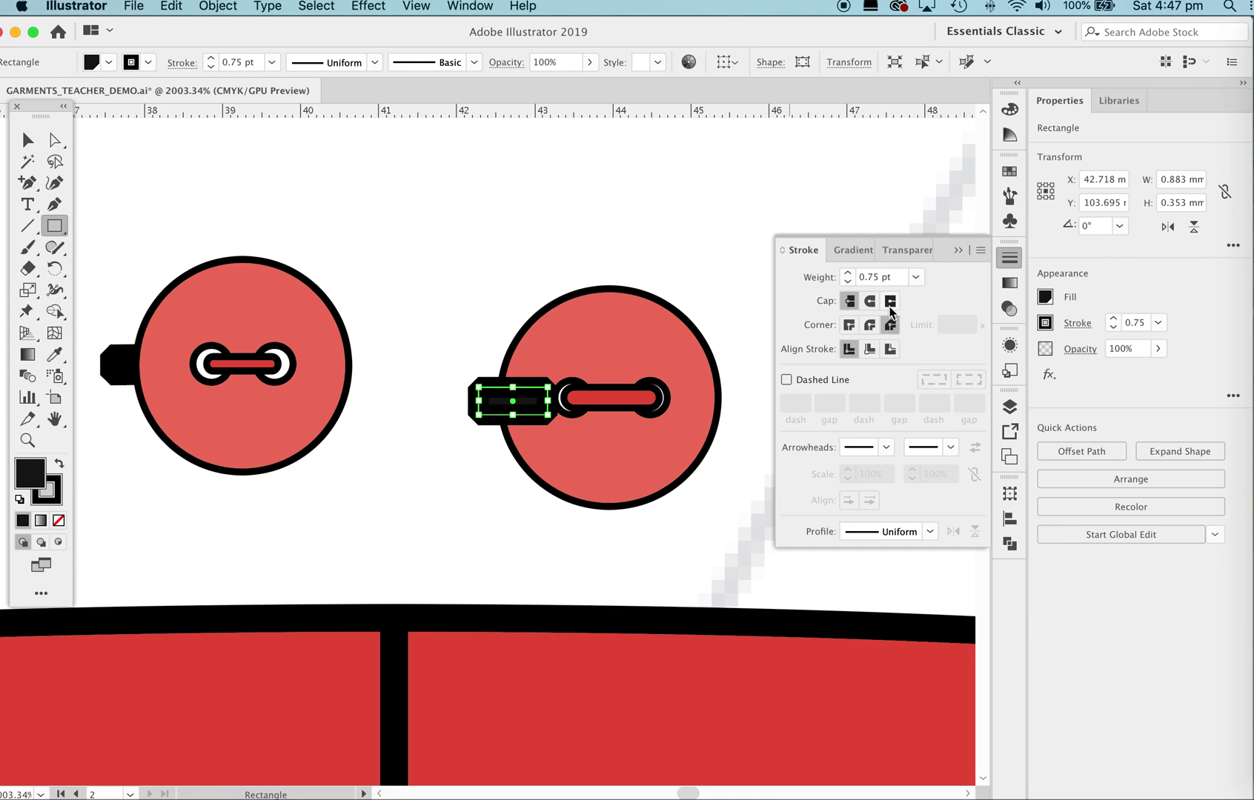
{"action": "left_click", "coordinate": [849, 325]}
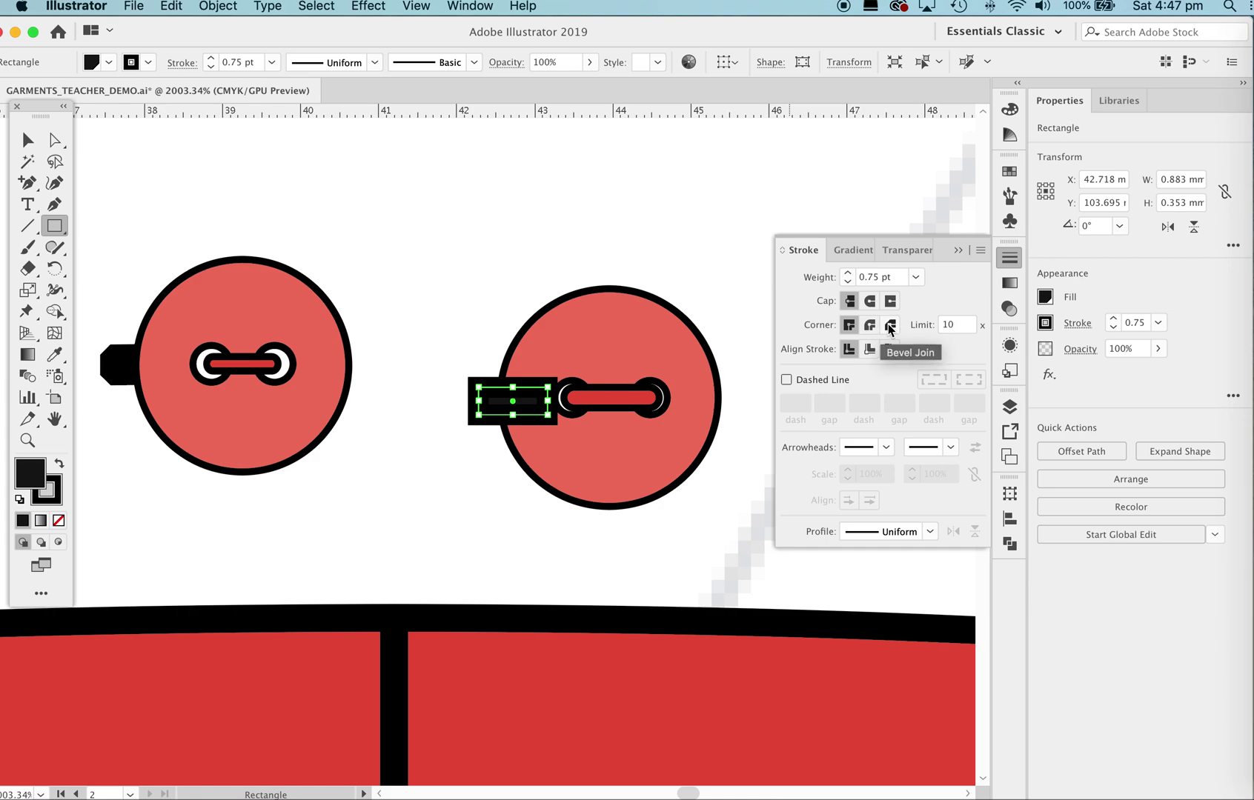
{"action": "left_click", "coordinate": [890, 325]}
{"action": "left_click", "coordinate": [868, 326]}
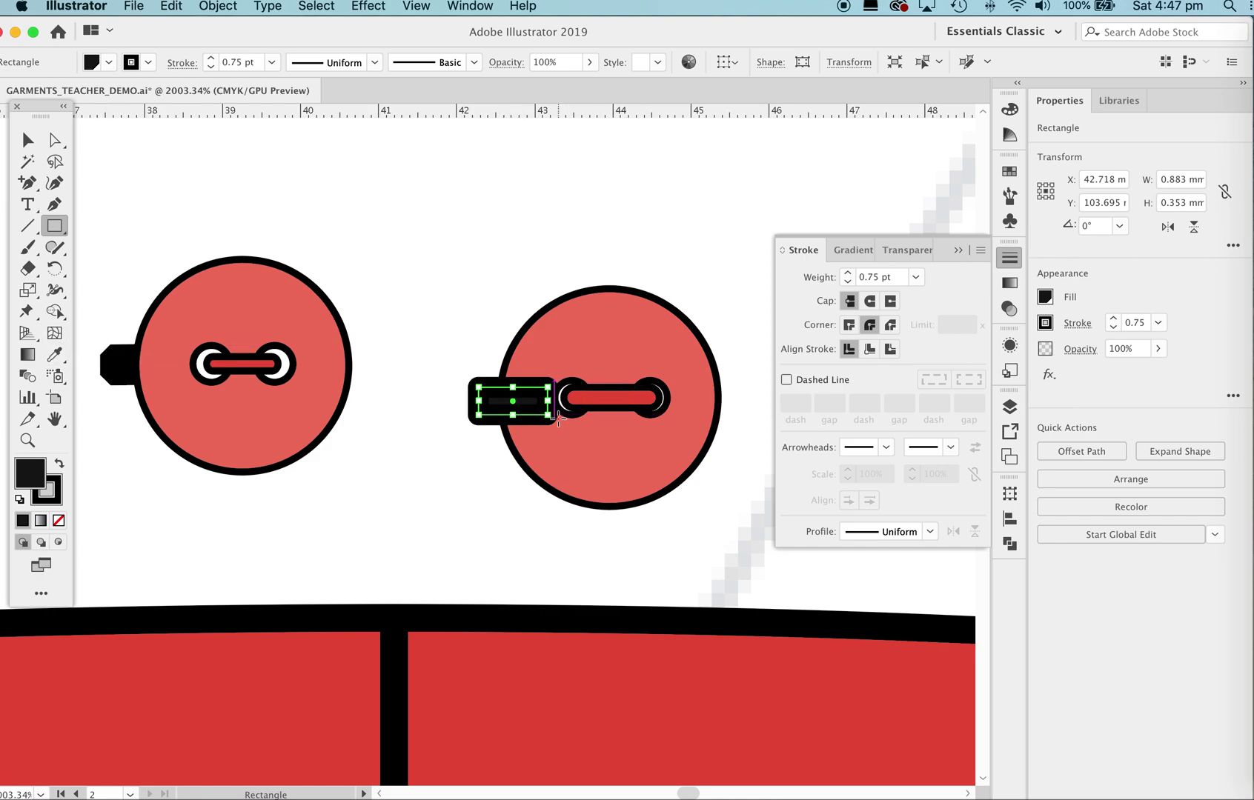
{"action": "key", "text": "v"}
{"action": "left_click_drag", "start_coordinate": [508, 418], "coordinate": [505, 413]}
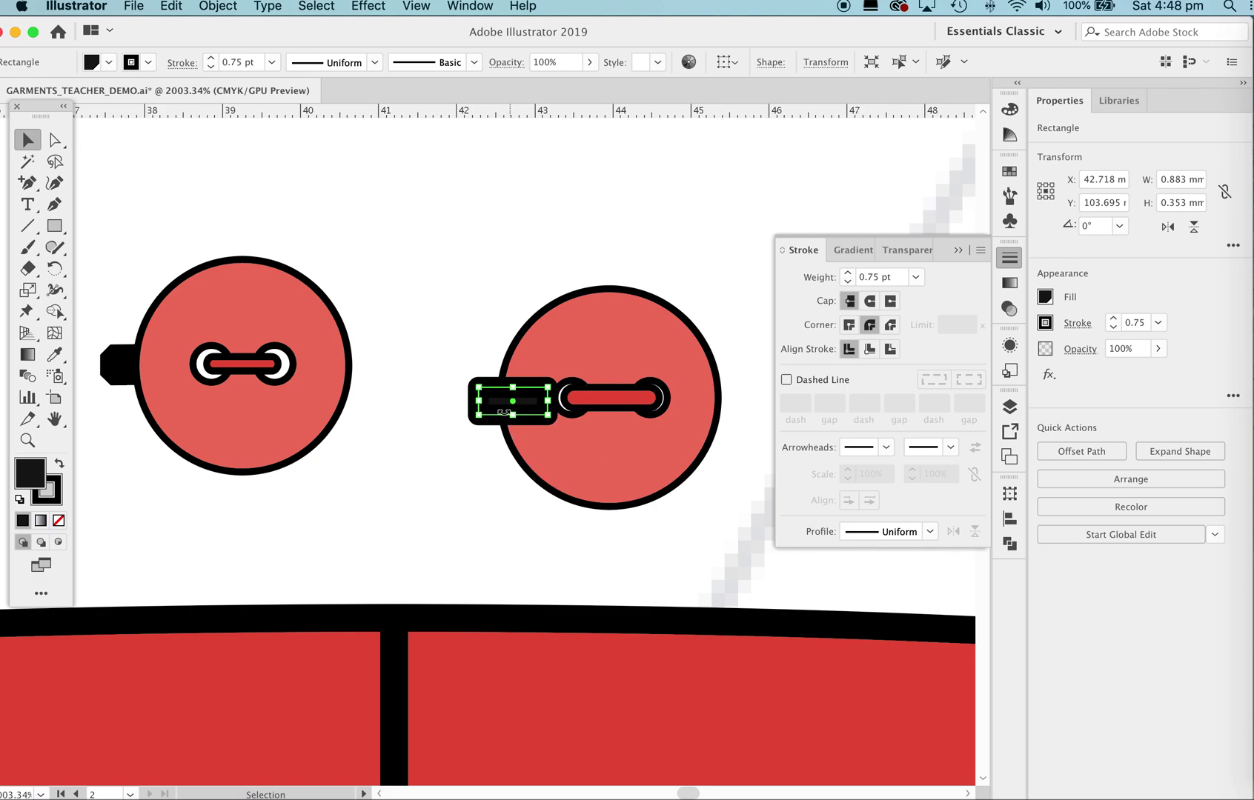
{"action": "left_click", "coordinate": [956, 249]}
- Send the black tab to the back so it sits behind the new button, and deselect it
{"action": "right_click", "coordinate": [516, 400]}
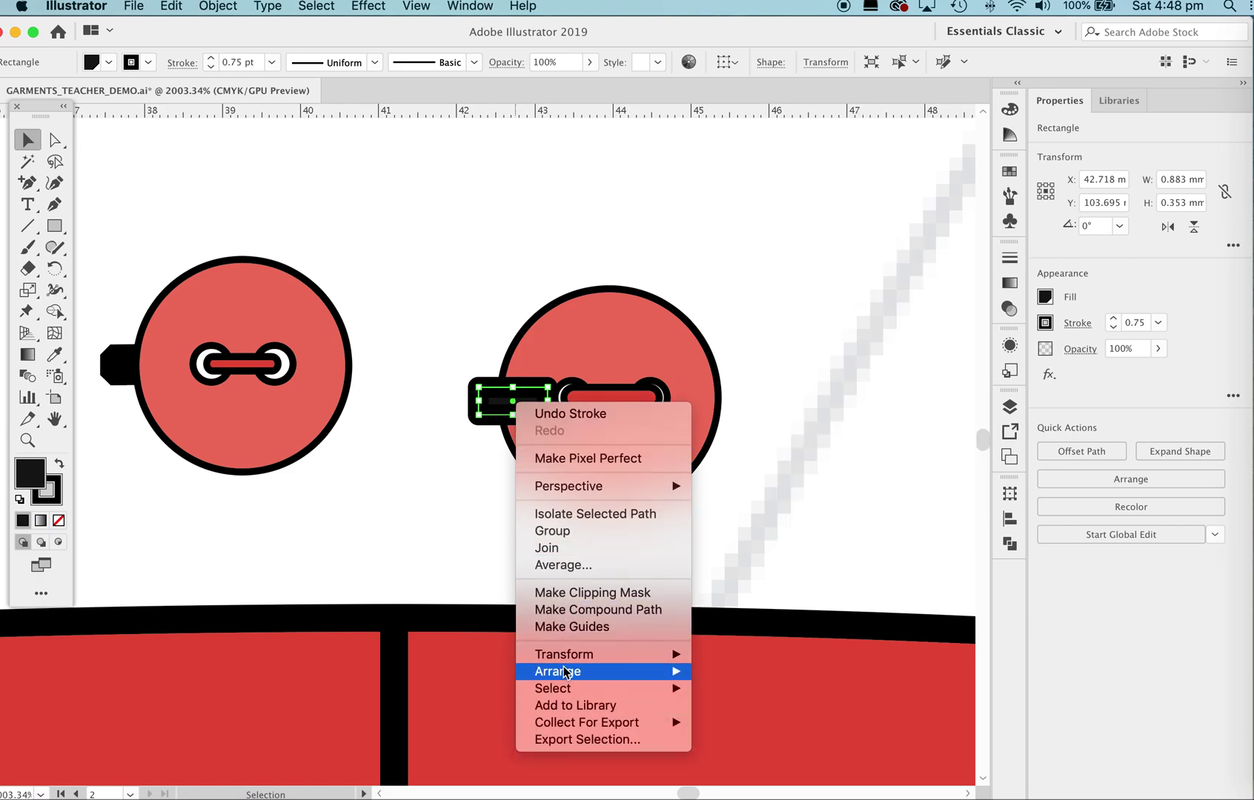
{"action": "mouse_move", "coordinate": [564, 673]}
{"action": "left_click", "coordinate": [725, 723]}
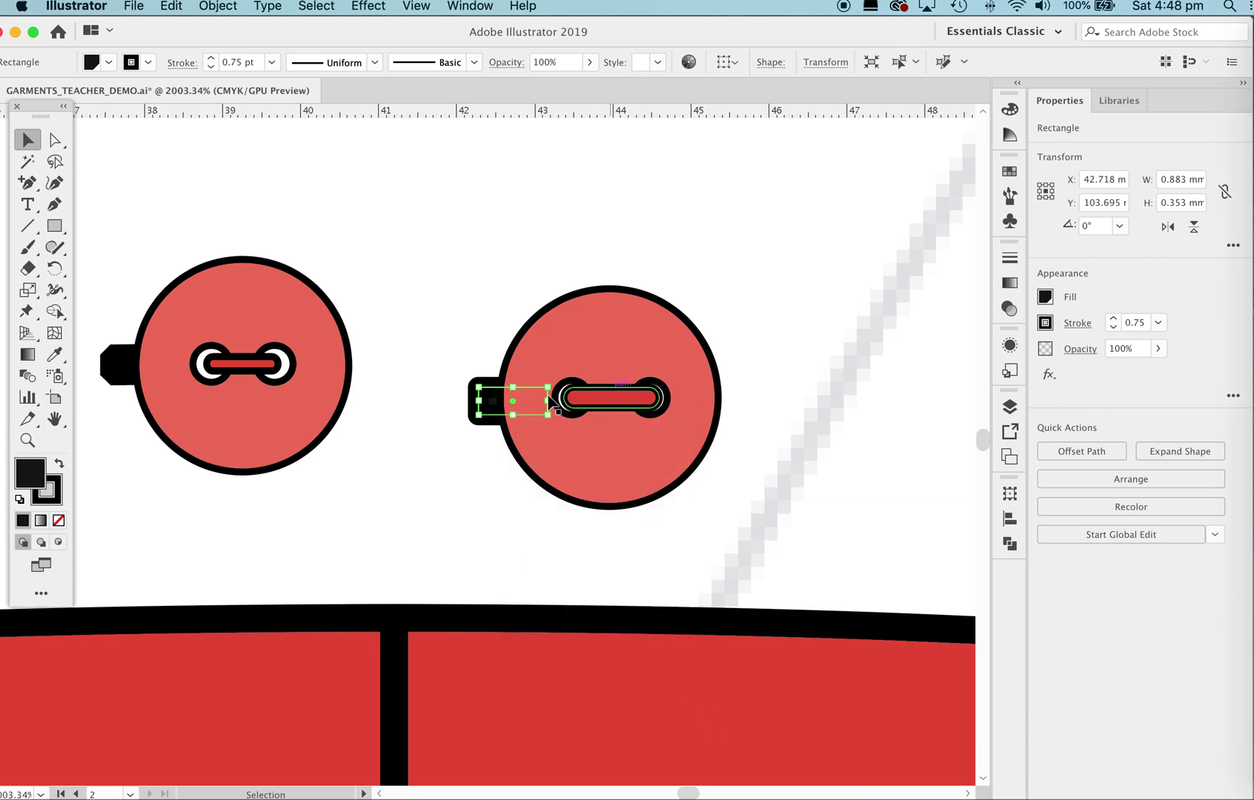
{"action": "left_click", "coordinate": [785, 196]}
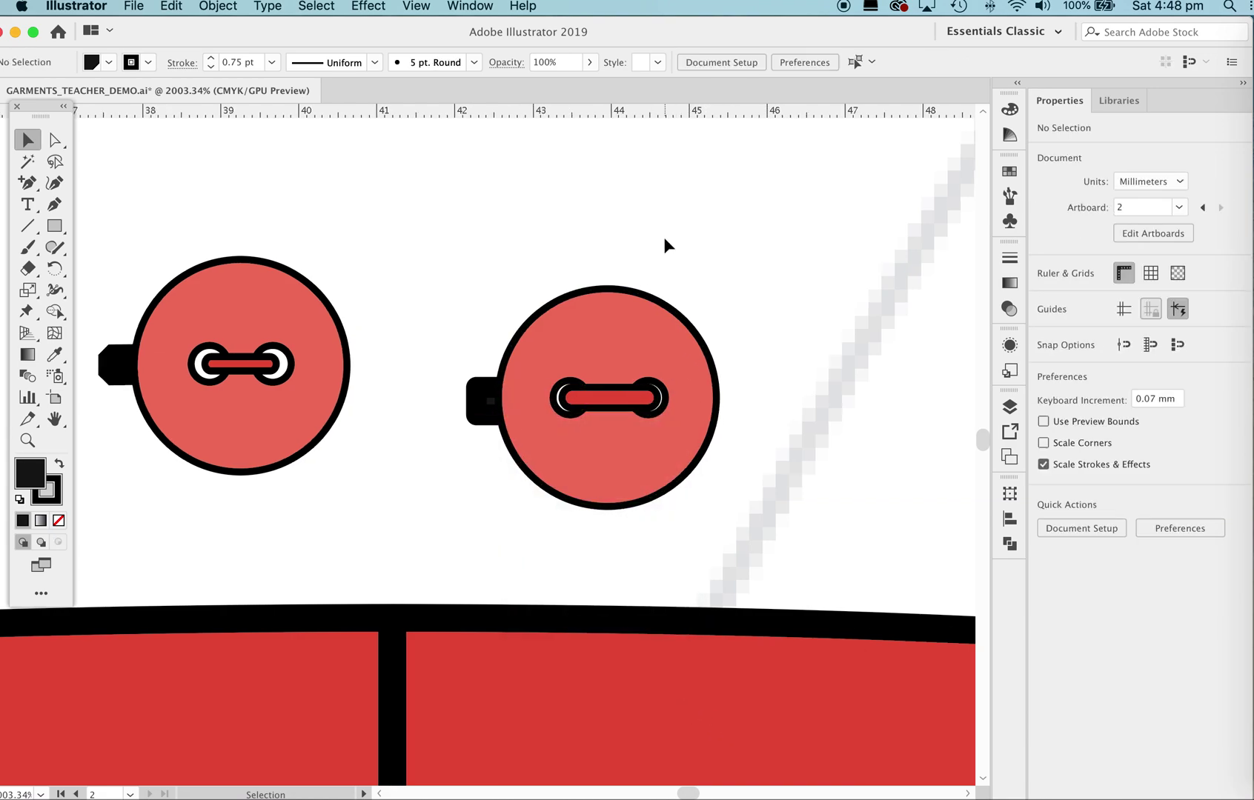
- Reduce the black tab's height to about 0.30 mm and nudge it up level with the button's thread
{"action": "left_click_drag", "start_coordinate": [421, 228], "coordinate": [781, 535]}
{"action": "left_click", "coordinate": [510, 420]}
{"action": "left_click", "coordinate": [489, 407]}
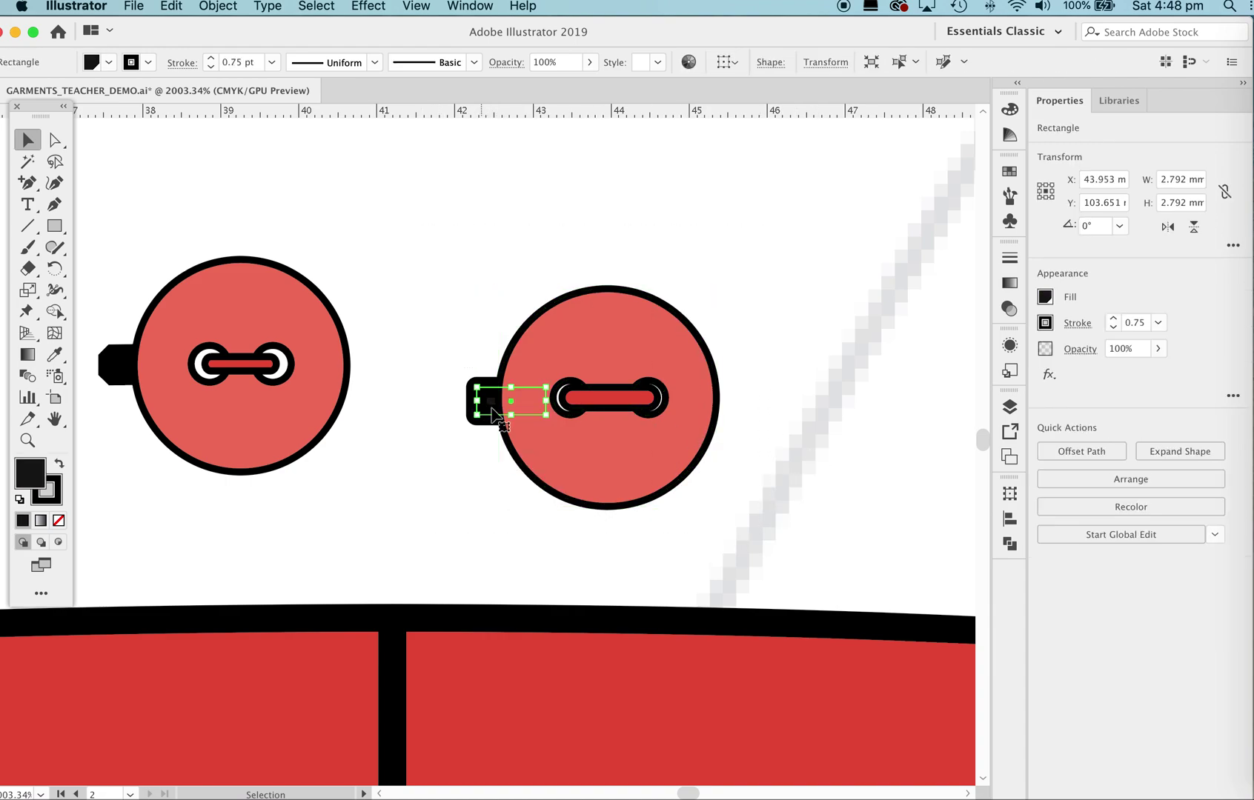
{"action": "left_click", "coordinate": [443, 411]}
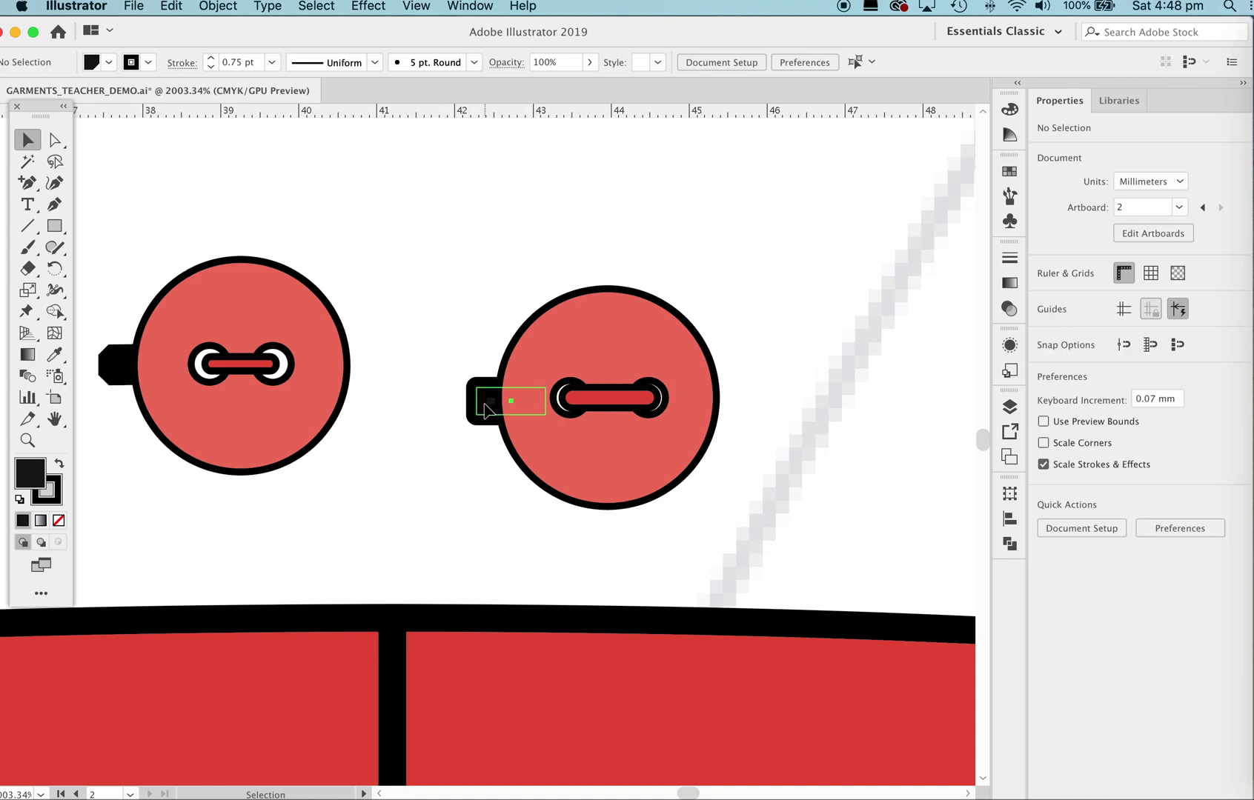
{"action": "left_click", "coordinate": [491, 406]}
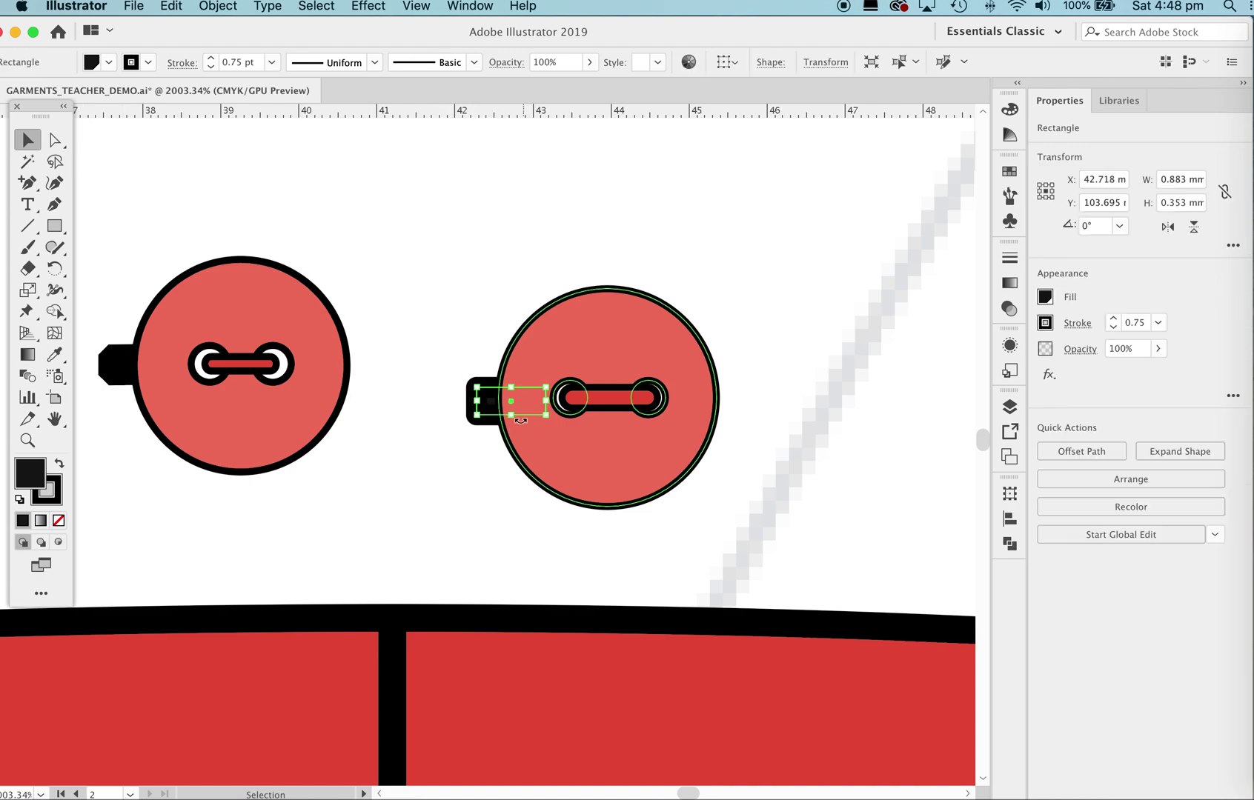
{"action": "left_click_drag", "start_coordinate": [512, 388], "coordinate": [517, 411]}
{"action": "left_click", "coordinate": [794, 366]}
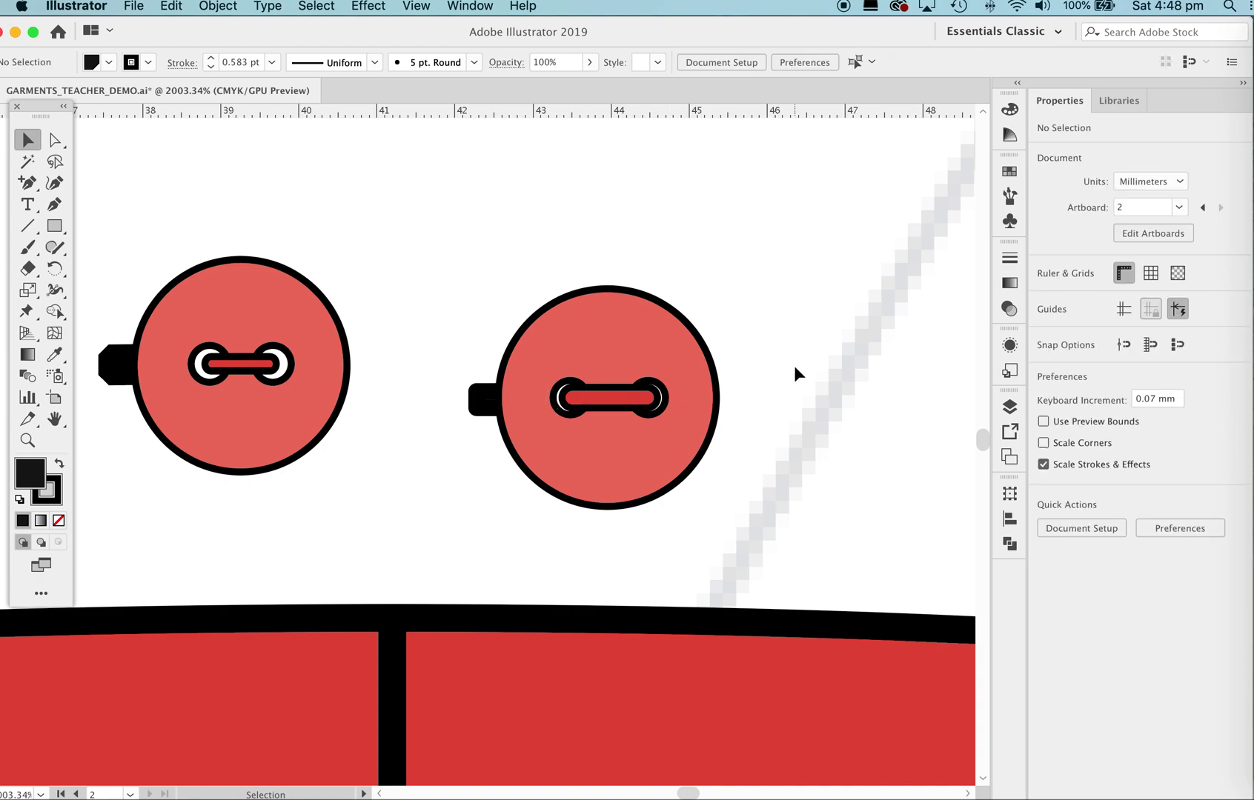
{"action": "key", "text": "super+z"}
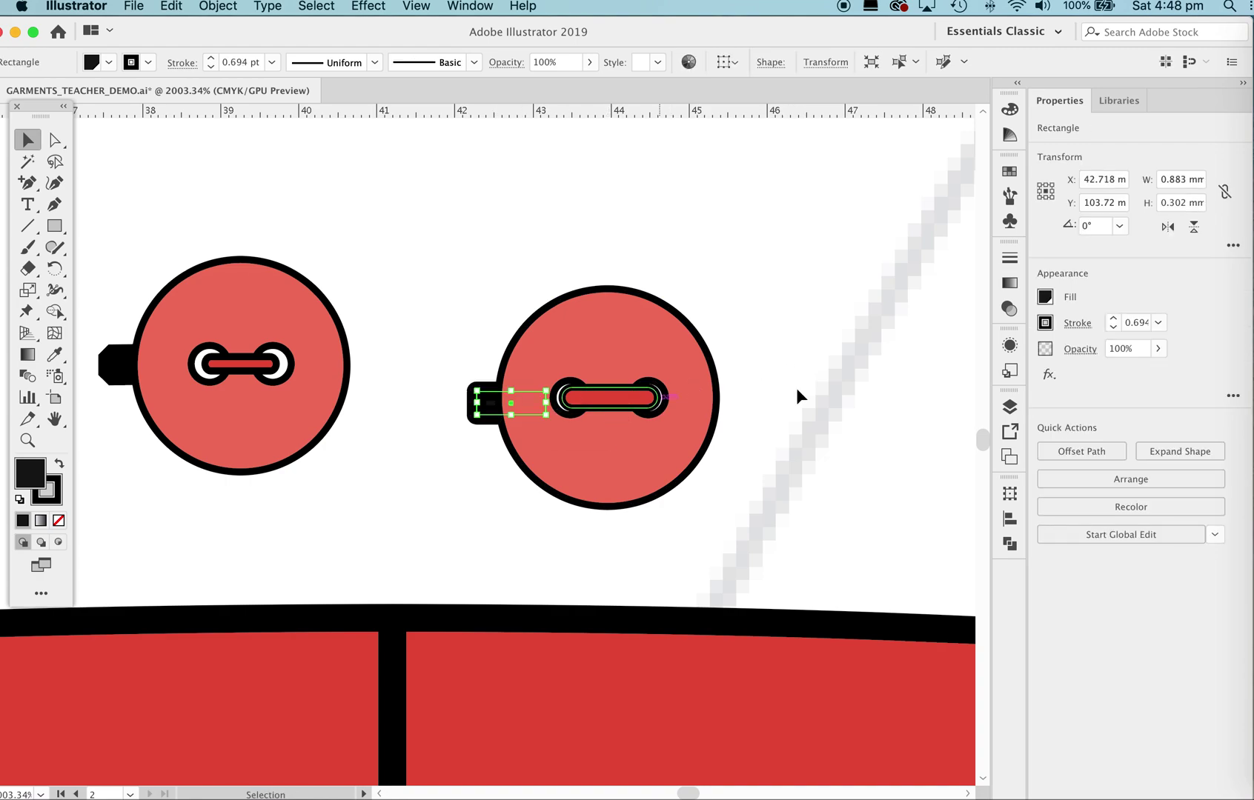
{"action": "key", "text": "Up"}
{"action": "key", "text": "Down"}
{"action": "left_click", "coordinate": [828, 386]}
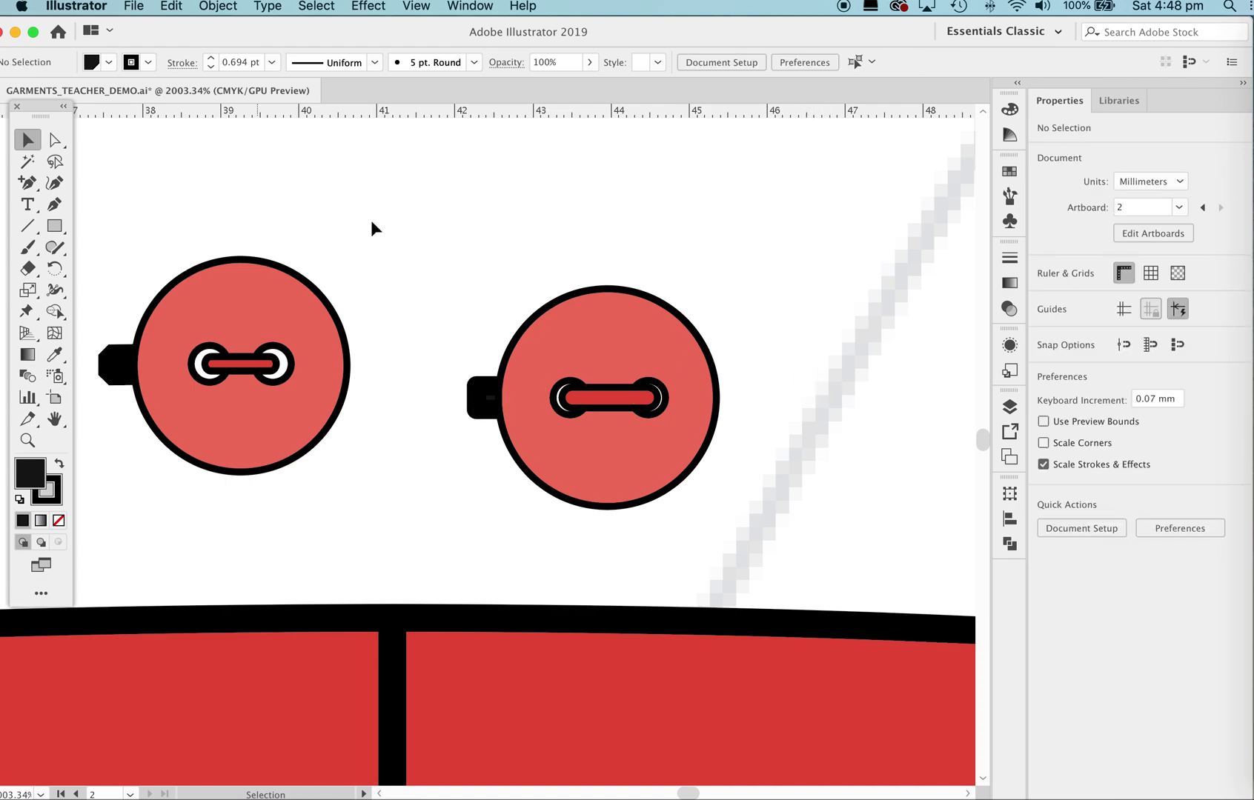
- Group the new button's circle, holes, thread and black tab, and deselect them
{"action": "left_click_drag", "start_coordinate": [406, 245], "coordinate": [779, 552]}
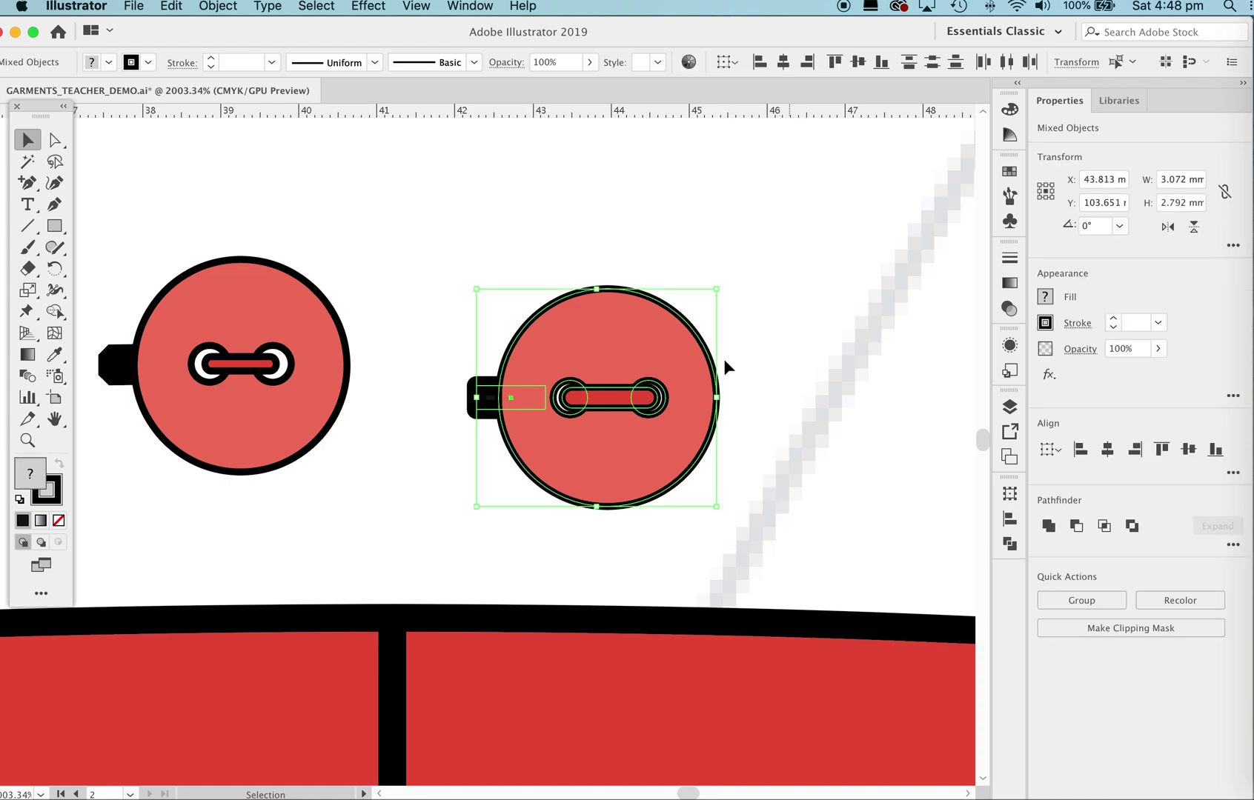
{"action": "right_click", "coordinate": [682, 365]}
{"action": "left_click", "coordinate": [806, 357]}
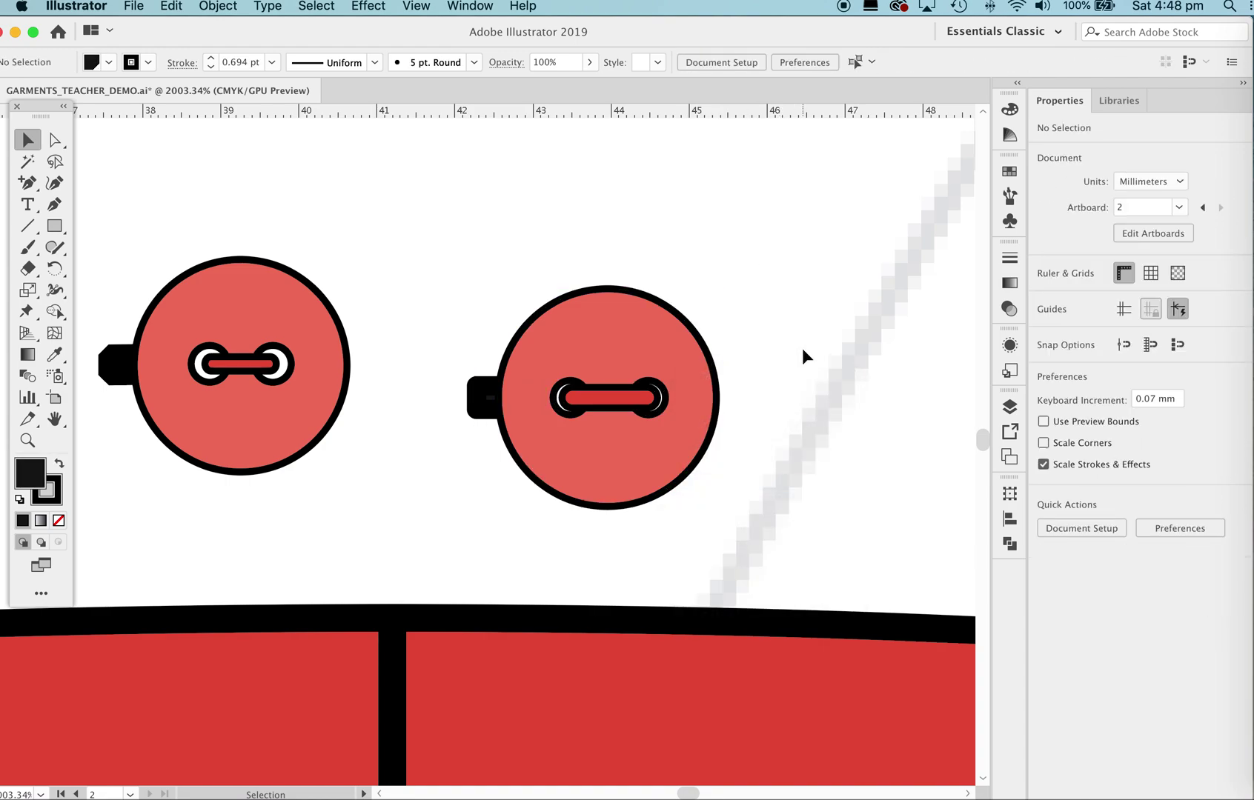
- Move the new button group onto the skirt's waistband, just left of the vertical centre line
{"action": "key", "text": "z"}
{"action": "left_click_drag", "start_coordinate": [761, 337], "coordinate": [629, 429]}
{"action": "key", "text": "v"}
{"action": "left_click_drag", "start_coordinate": [696, 364], "coordinate": [522, 541]}
{"action": "left_click", "coordinate": [615, 305]}
{"action": "left_click_drag", "start_coordinate": [638, 521], "coordinate": [627, 411]}
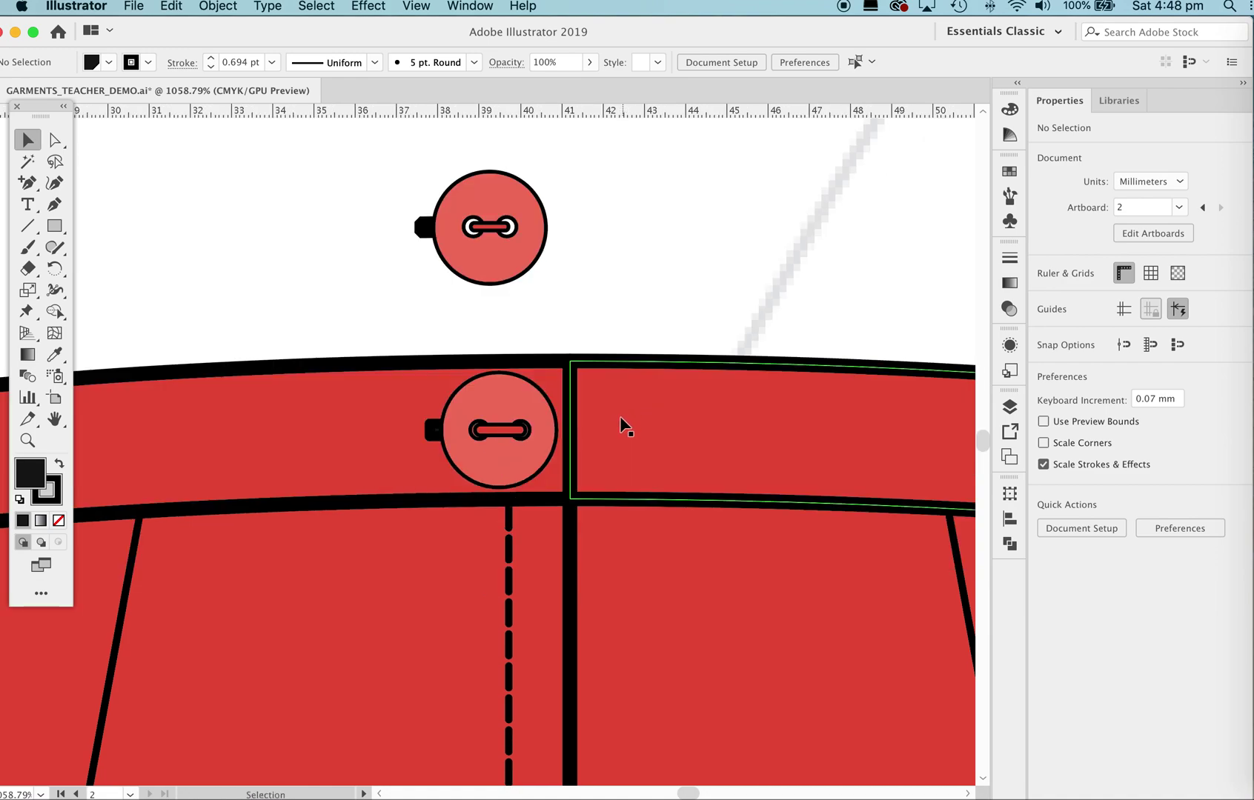
- Move the new button off the waistband to the blank area above, and group the finished button's parts
{"action": "left_click_drag", "start_coordinate": [498, 425], "coordinate": [694, 226]}
{"action": "left_click_drag", "start_coordinate": [467, 235], "coordinate": [472, 432]}
{"action": "key", "text": "super+z"}
{"action": "left_click_drag", "start_coordinate": [354, 173], "coordinate": [547, 269]}
{"action": "right_click", "coordinate": [487, 241]}
{"action": "left_click", "coordinate": [519, 356]}
{"action": "left_click", "coordinate": [571, 207]}
- Move the grouped finished button onto the waistband beside the vertical centre line
{"action": "left_click_drag", "start_coordinate": [498, 231], "coordinate": [499, 430]}
{"action": "left_click", "coordinate": [415, 259]}
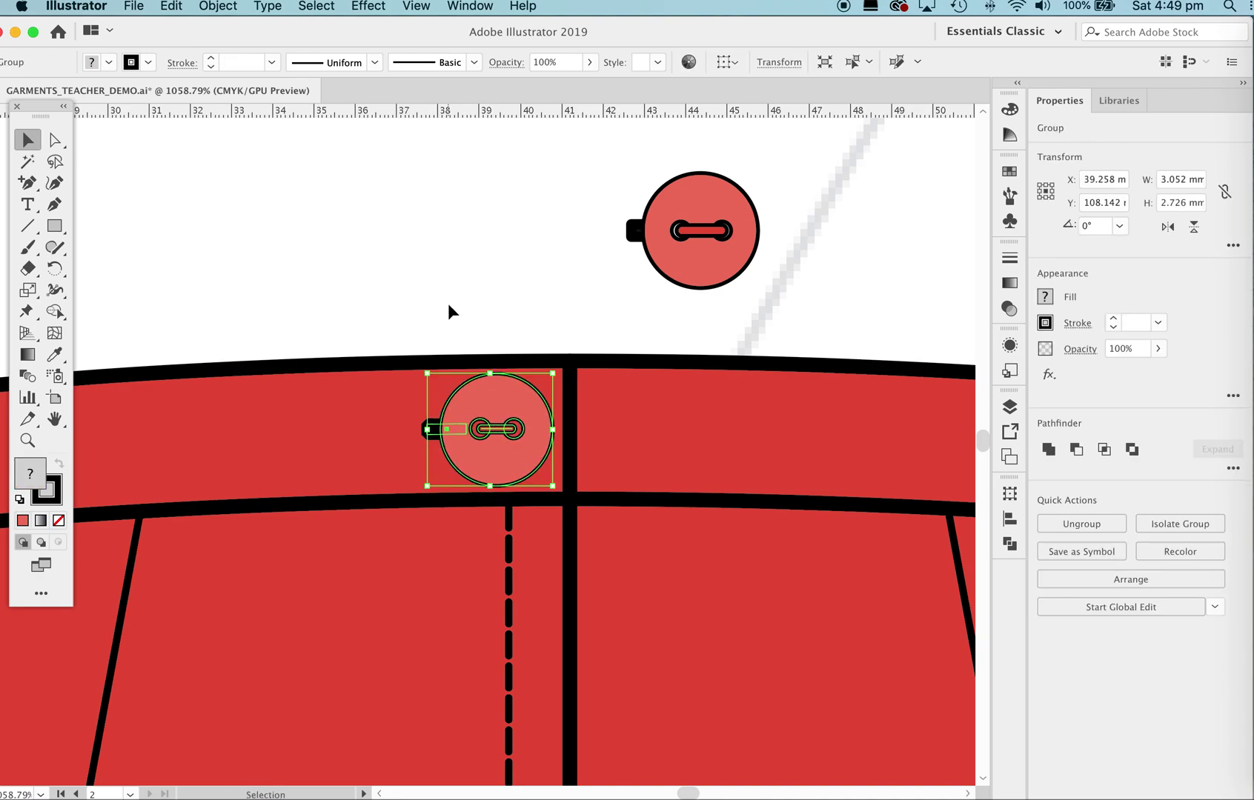
{"action": "left_click", "coordinate": [447, 303]}
{"action": "left_click", "coordinate": [503, 446]}
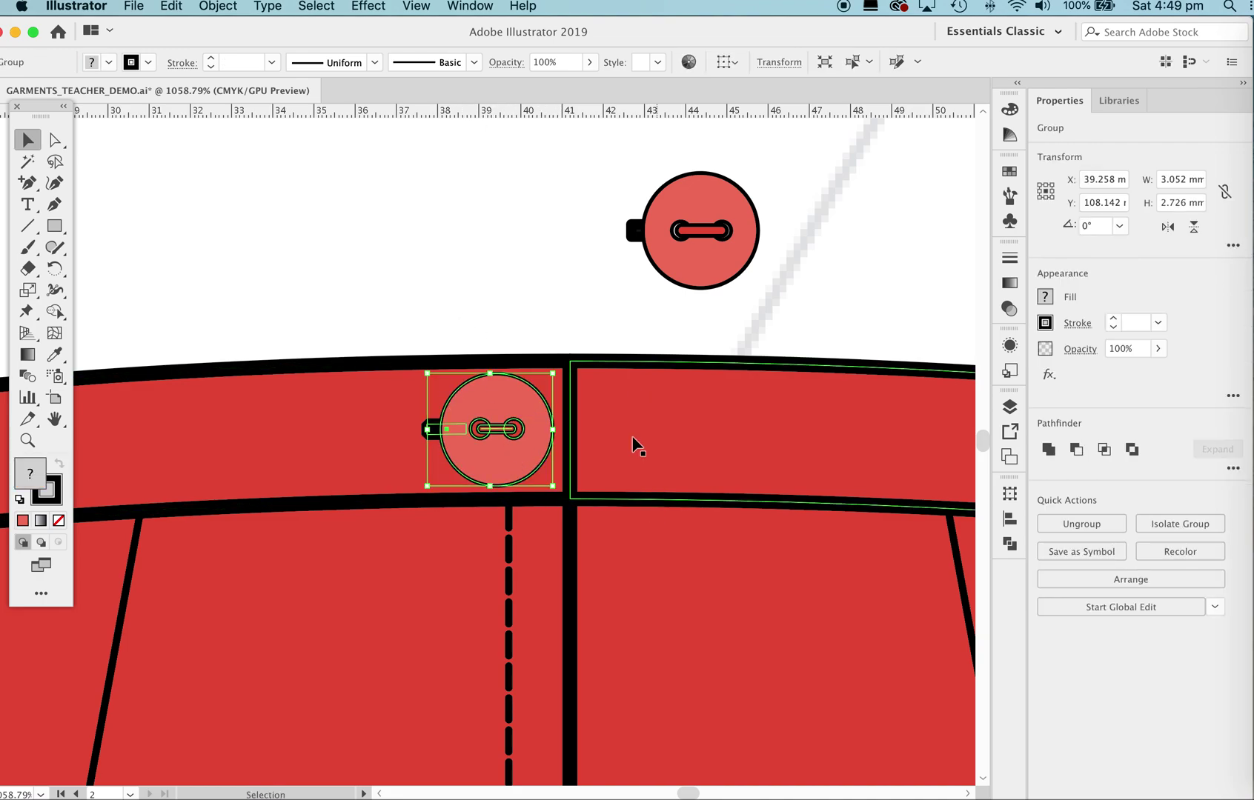
- Turn off Smart Guides and freely reposition the finished button on the waistband
{"action": "left_click", "coordinate": [417, 6]}
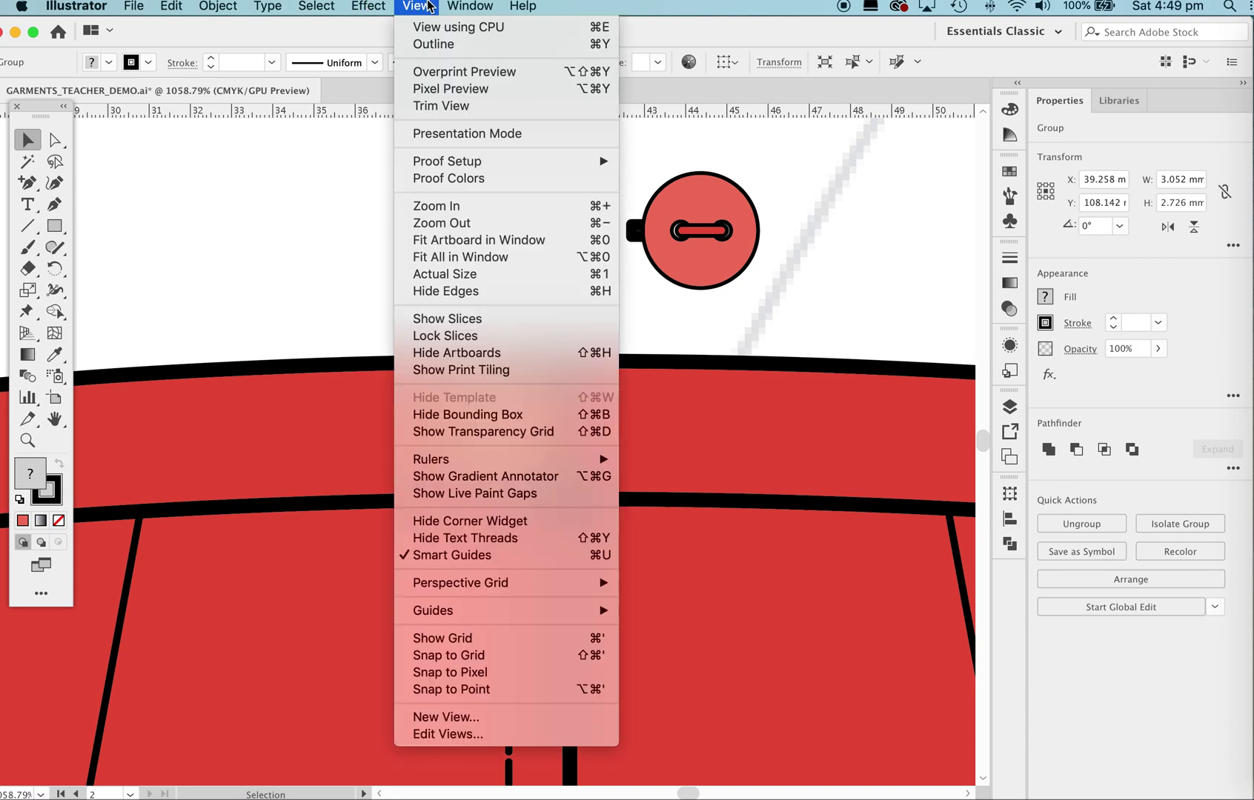
{"action": "left_click", "coordinate": [443, 555]}
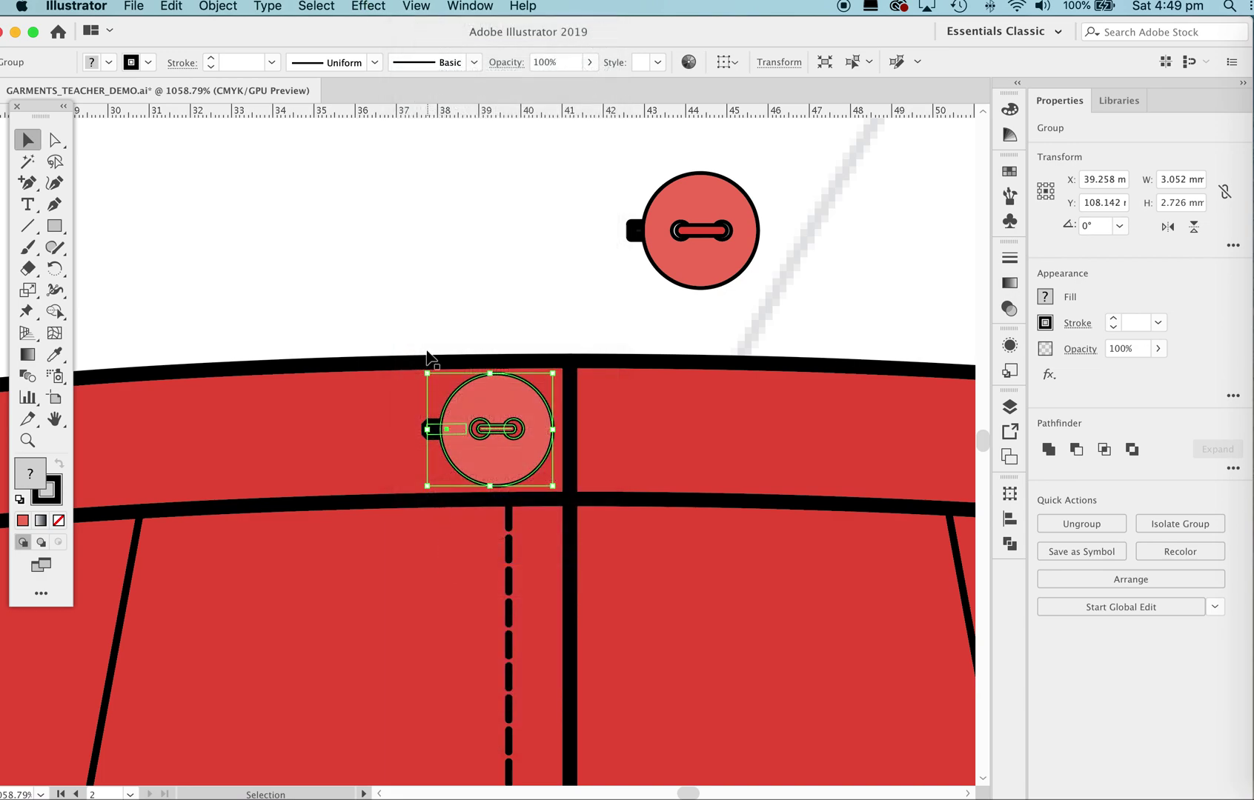
{"action": "left_click", "coordinate": [453, 302]}
{"action": "left_click_drag", "start_coordinate": [492, 387], "coordinate": [516, 429]}
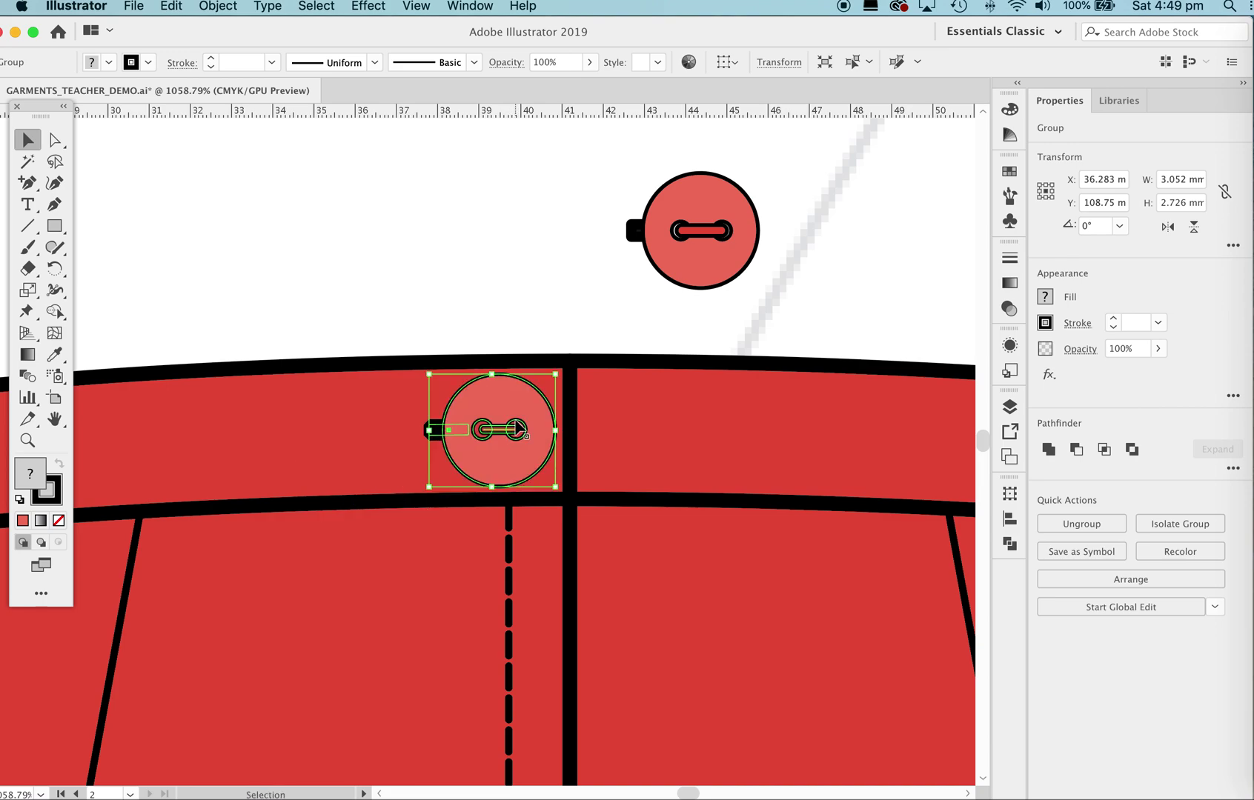
{"action": "left_click", "coordinate": [512, 254]}
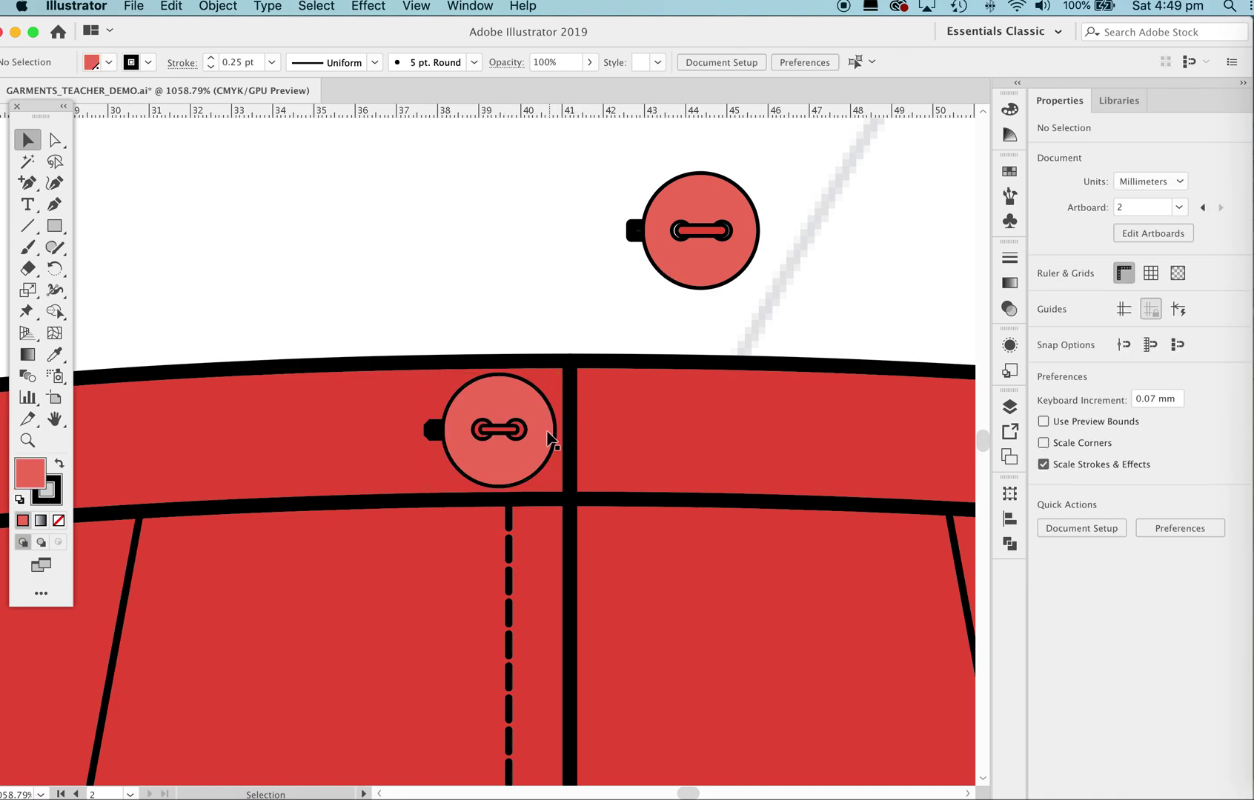
- Move the finished button back above the skirt and place the new button on the waistband in its place
{"action": "left_click_drag", "start_coordinate": [509, 448], "coordinate": [466, 209]}
{"action": "left_click_drag", "start_coordinate": [699, 257], "coordinate": [479, 421]}
{"action": "left_click", "coordinate": [647, 235]}
{"action": "left_click", "coordinate": [629, 229]}
{"action": "key", "text": "space"}
{"action": "left_click_drag", "start_coordinate": [614, 392], "coordinate": [455, 525]}
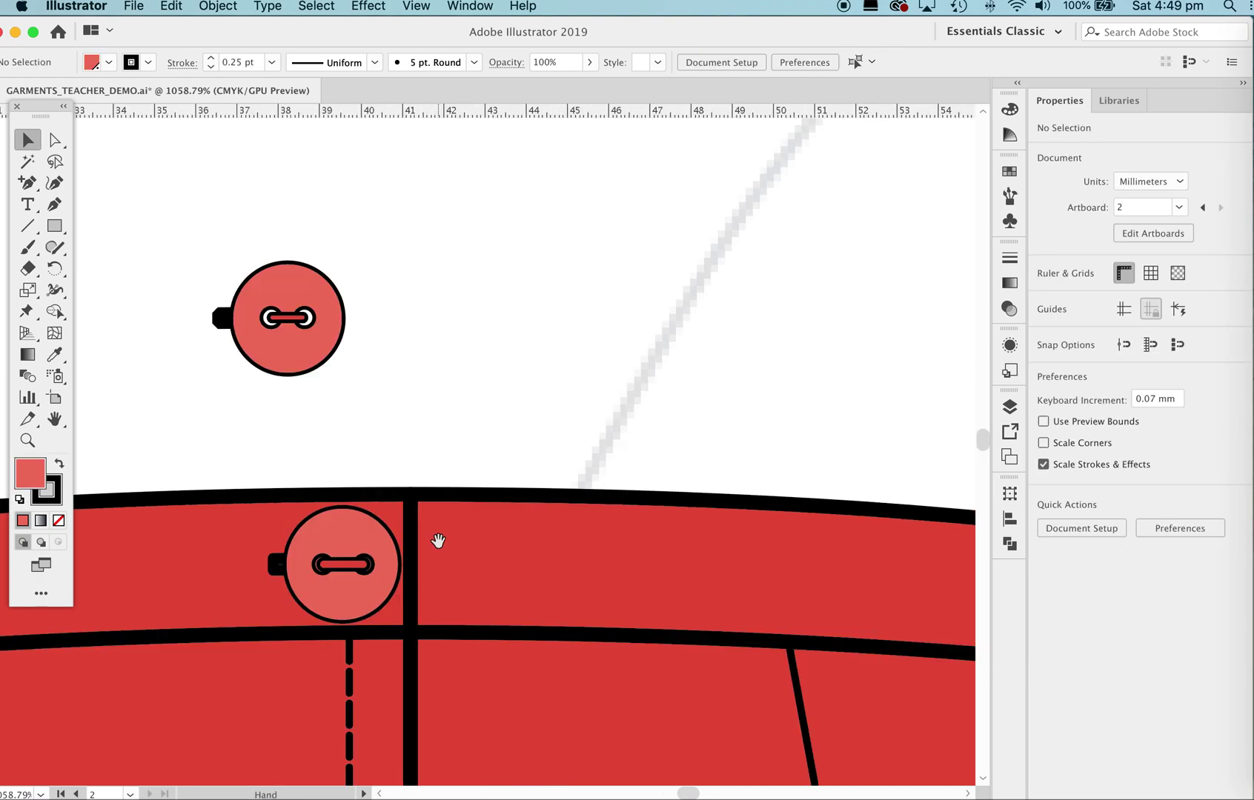
- Place a duplicate of the waistband's new button in the blank area above the skirt
{"action": "left_click_drag", "start_coordinate": [334, 579], "coordinate": [538, 359]}
{"action": "left_click", "coordinate": [742, 337]}
{"action": "key", "text": "super+z"}
{"action": "left_click_drag", "start_coordinate": [346, 557], "coordinate": [583, 303]}
{"action": "left_click", "coordinate": [804, 266]}
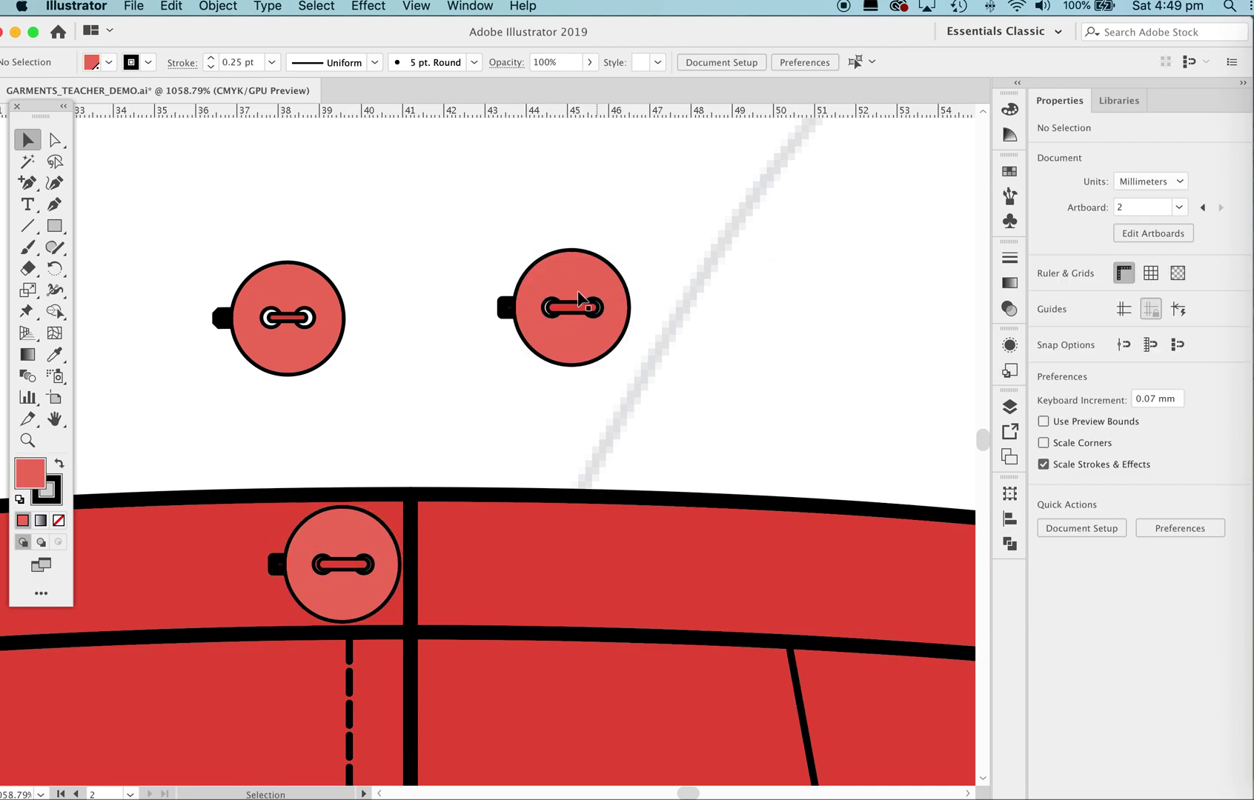
- Ungroup the duplicated button and delete its red sewing thread
{"action": "left_click_drag", "start_coordinate": [710, 341], "coordinate": [741, 372]}
{"action": "left_click_drag", "start_coordinate": [573, 256], "coordinate": [855, 402]}
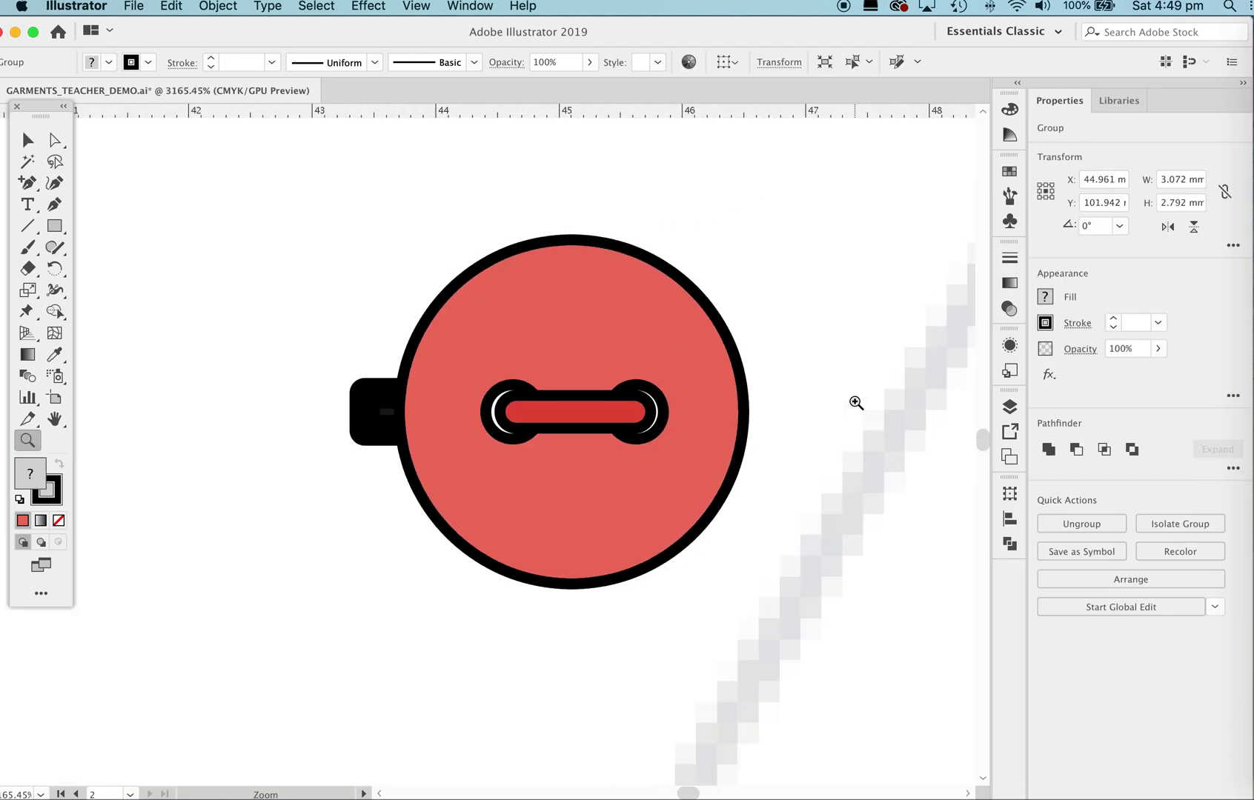
{"action": "right_click", "coordinate": [585, 414]}
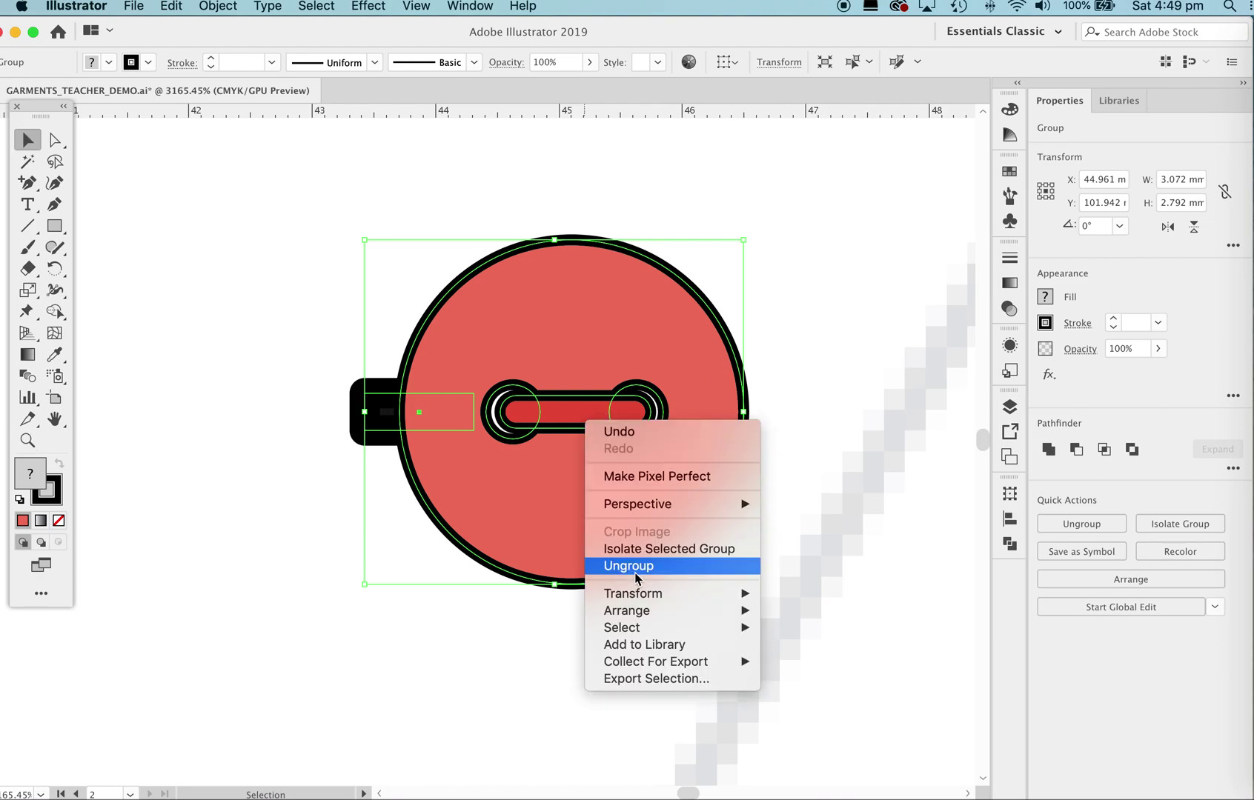
{"action": "left_click", "coordinate": [597, 569]}
{"action": "left_click", "coordinate": [818, 289]}
{"action": "left_click_drag", "start_coordinate": [599, 438], "coordinate": [374, 234]}
{"action": "key", "text": "Delete"}
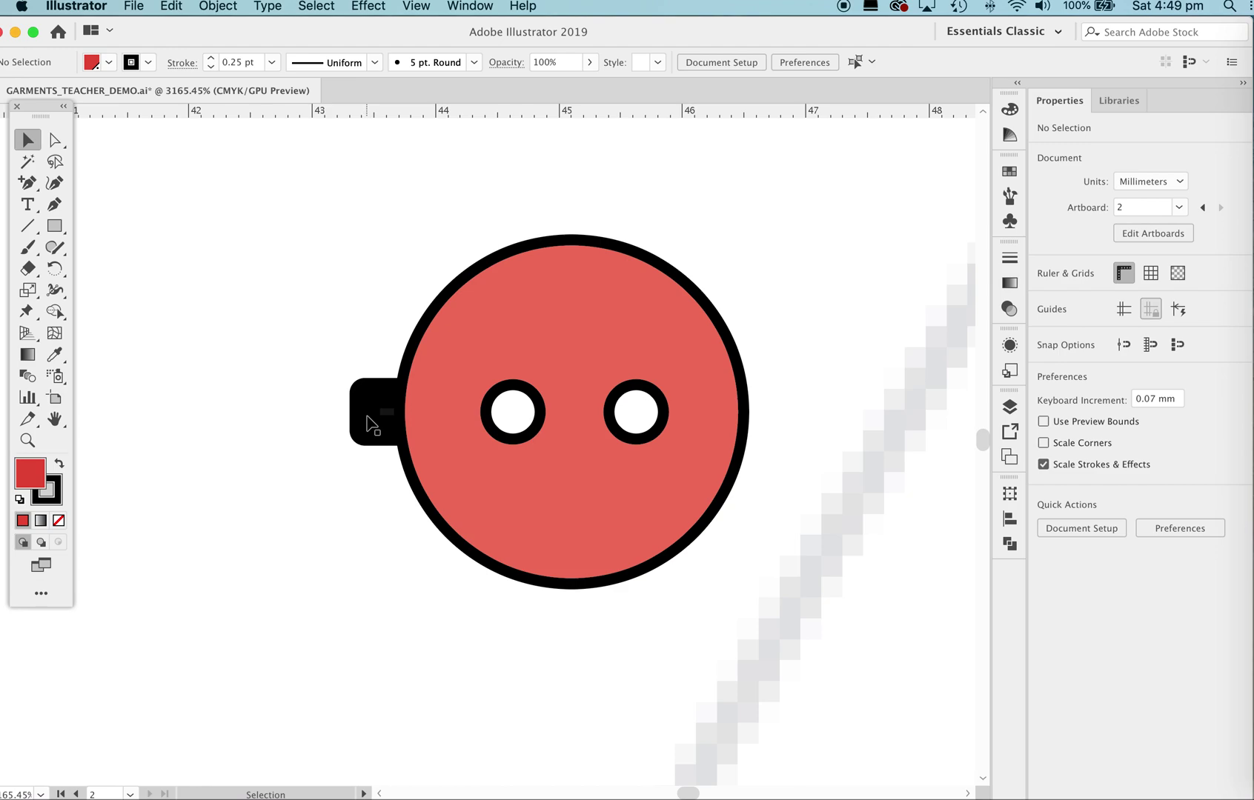
- Delete both holes from the duplicated button, leaving the plain circle and black tab
{"action": "key", "text": "a"}
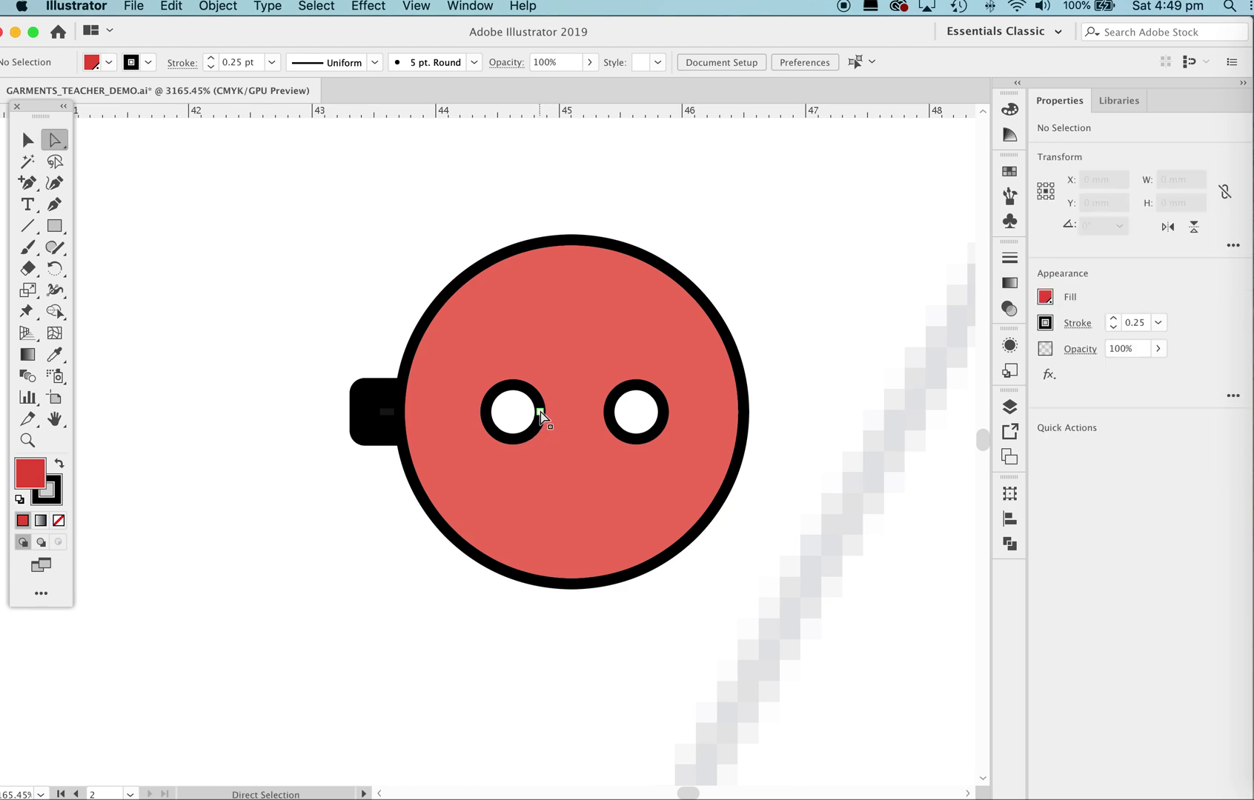
{"action": "left_click", "coordinate": [541, 412]}
{"action": "left_click", "coordinate": [381, 223]}
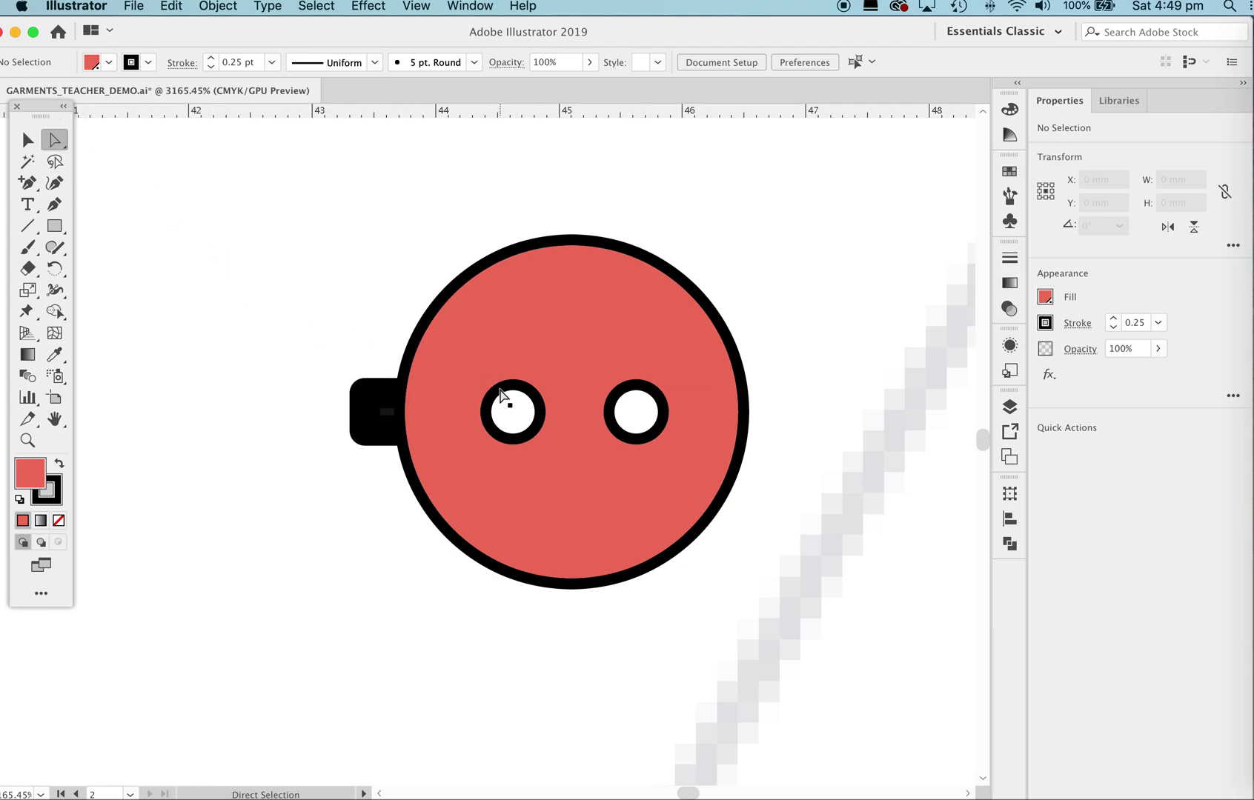
{"action": "left_click", "coordinate": [513, 384]}
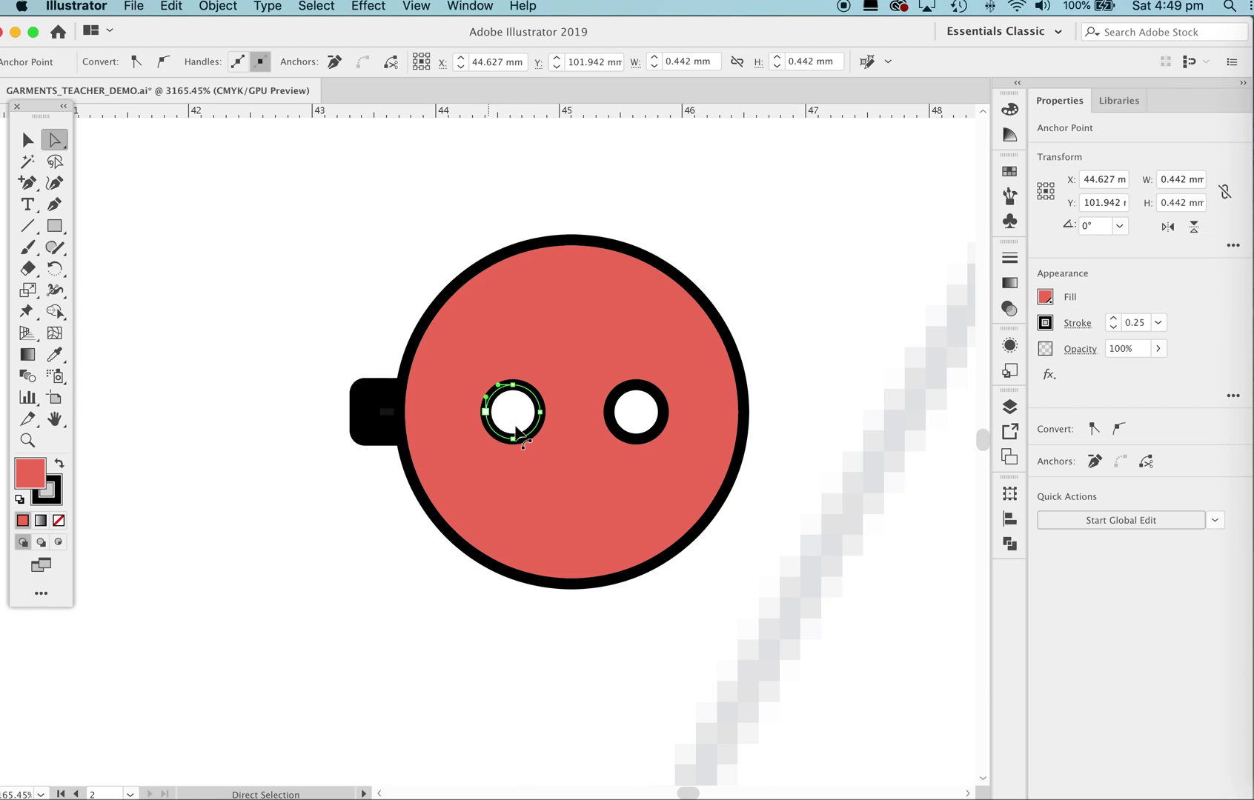
{"action": "key", "text": "Delete"}
{"action": "key", "text": "Delete"}
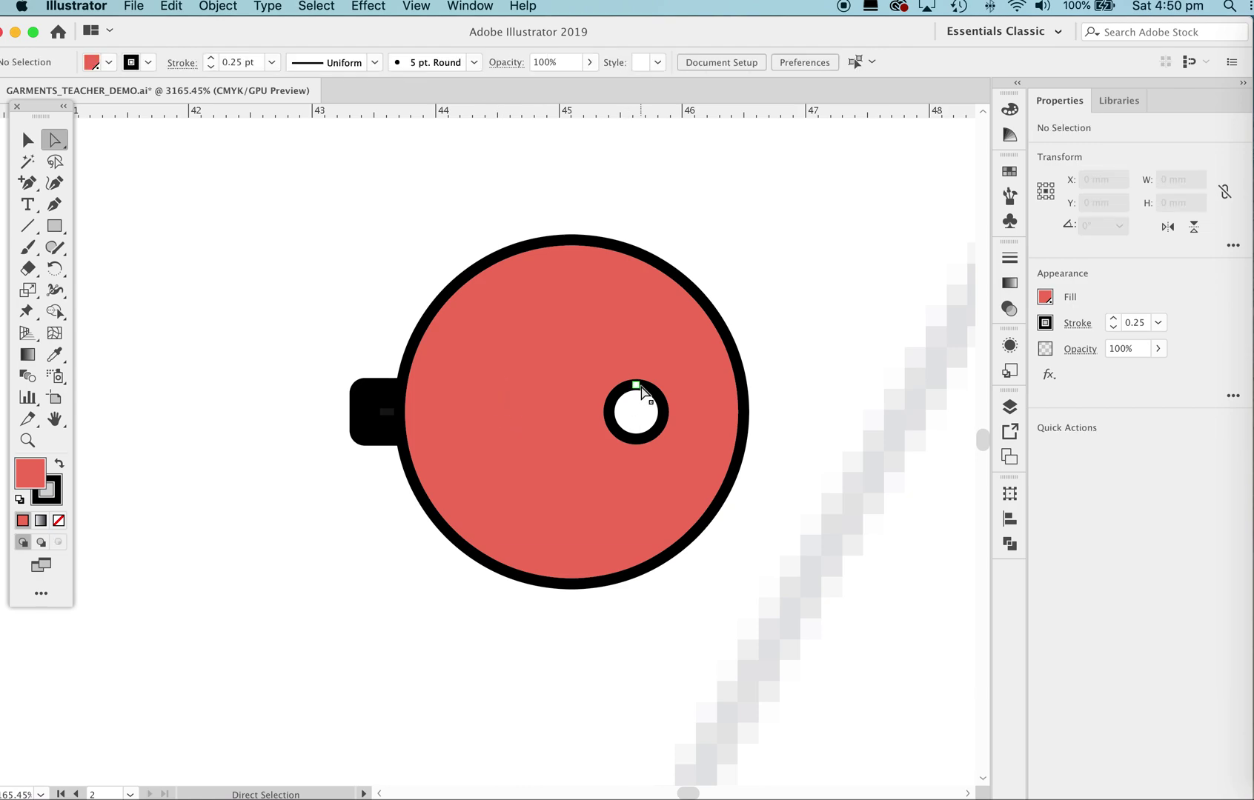
{"action": "left_click", "coordinate": [639, 392]}
{"action": "key", "text": "Delete"}
{"action": "key", "text": "Delete"}
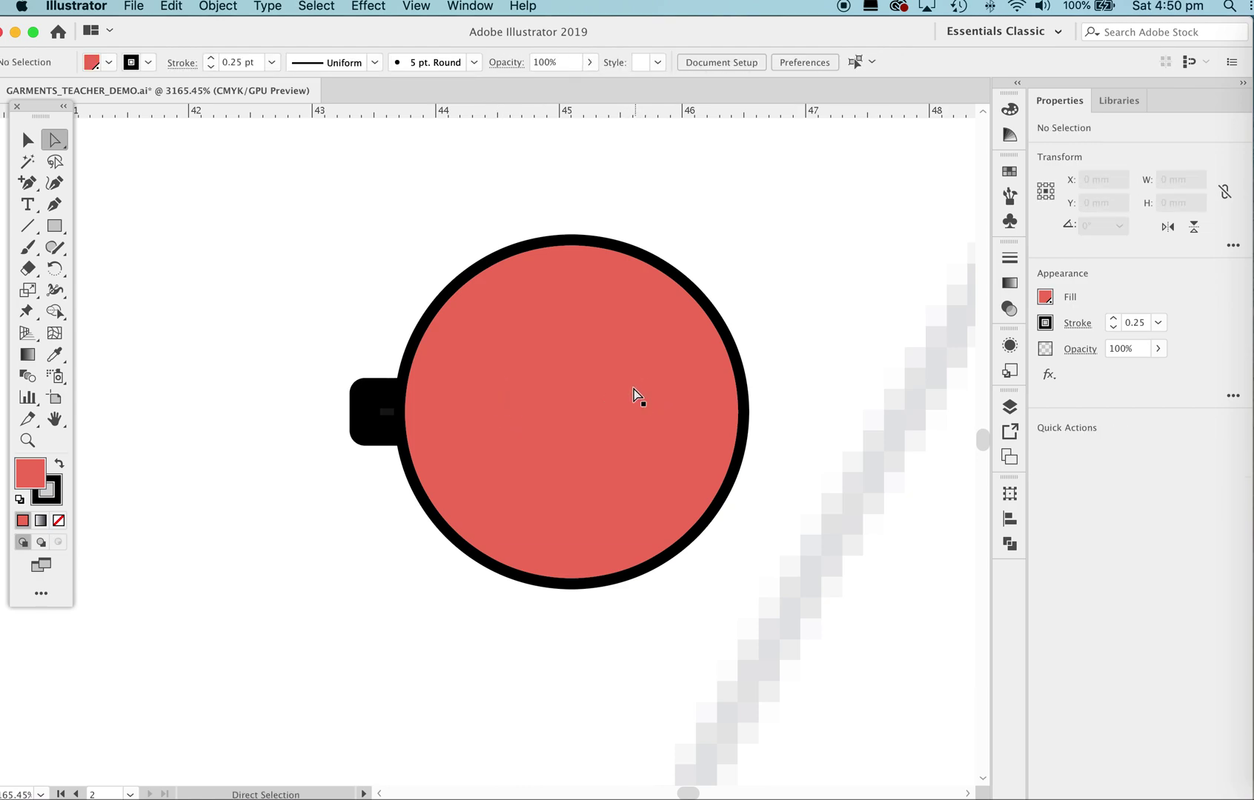
- Set the duplicated button's tab stroke to Bevel Join, and deselect it
{"action": "key", "text": "v"}
{"action": "left_click", "coordinate": [380, 422]}
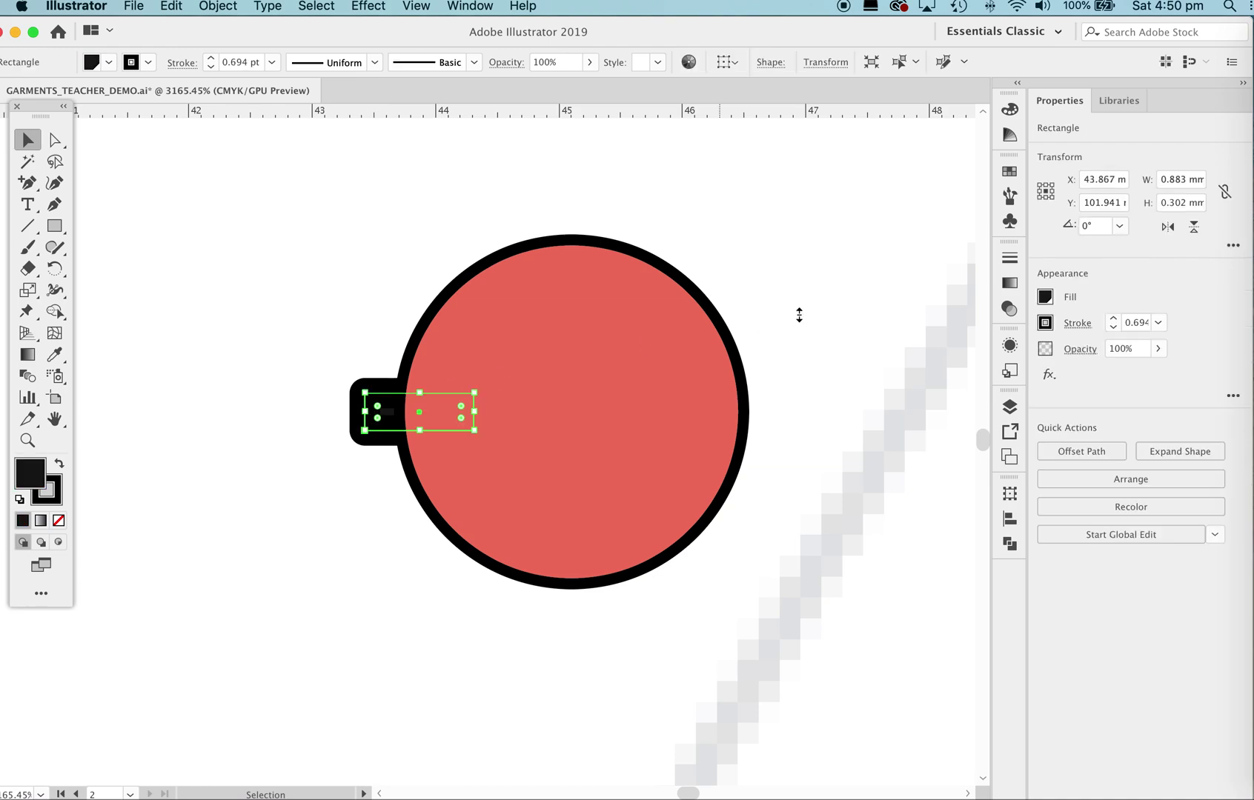
{"action": "left_click", "coordinate": [1010, 259]}
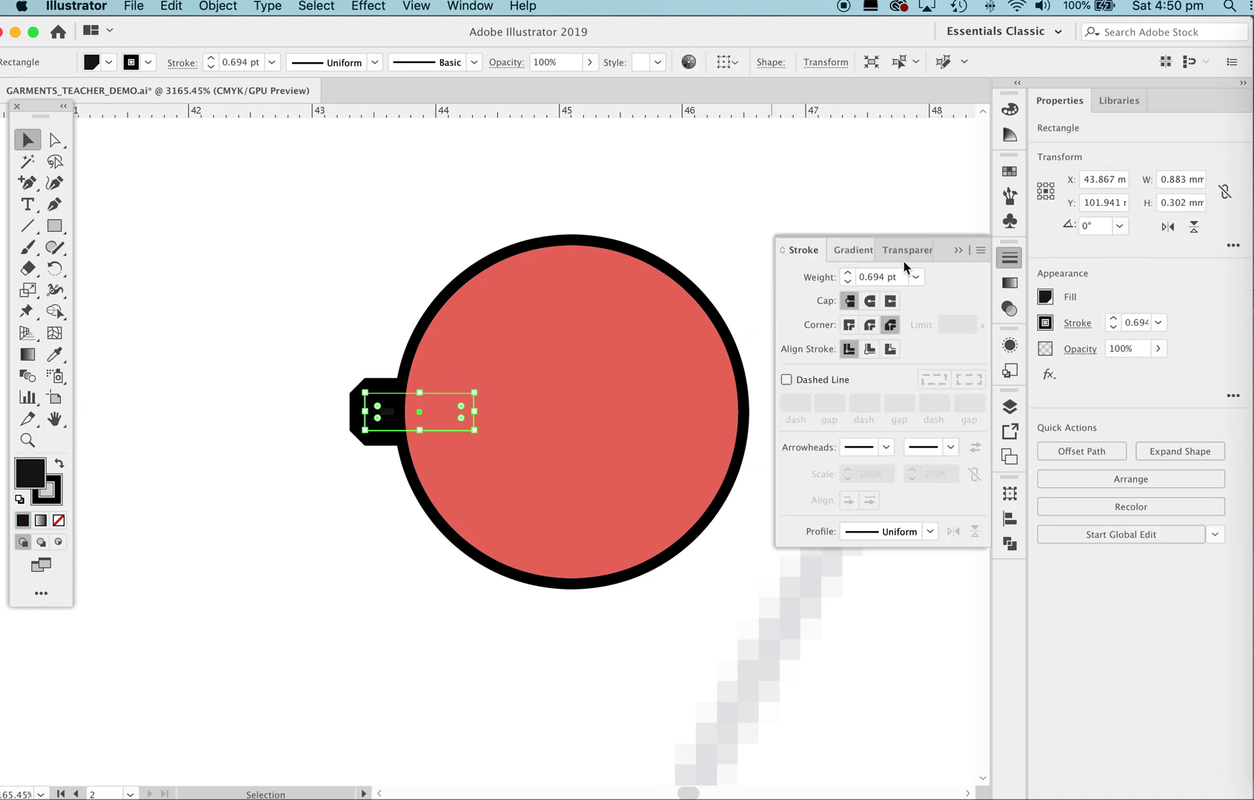
{"action": "left_click", "coordinate": [764, 168]}
{"action": "left_click", "coordinate": [618, 218]}
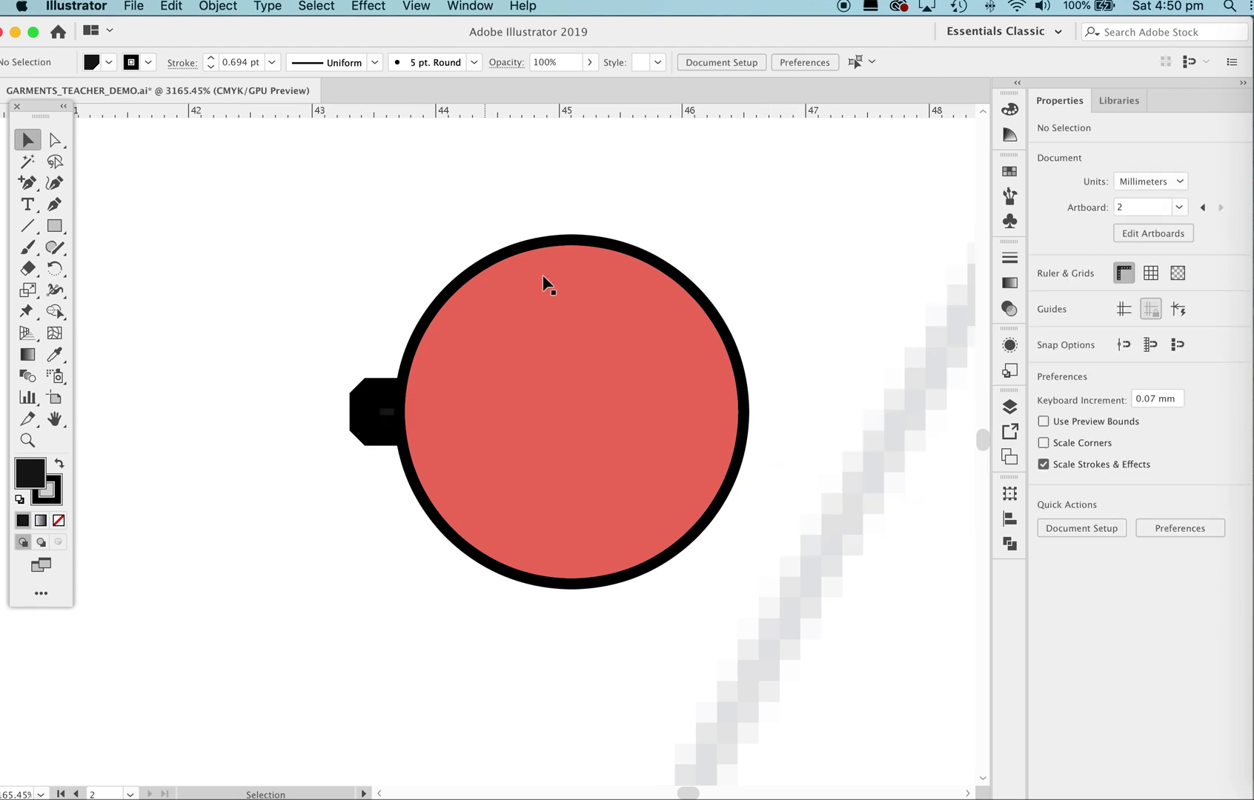
- Fill the plain button's circle with the same red swatch as the skirt
{"action": "key", "text": "a"}
{"action": "key", "text": "z"}
{"action": "left_click_drag", "start_coordinate": [390, 270], "coordinate": [248, 427]}
{"action": "key", "text": "a"}
{"action": "left_click", "coordinate": [478, 350]}
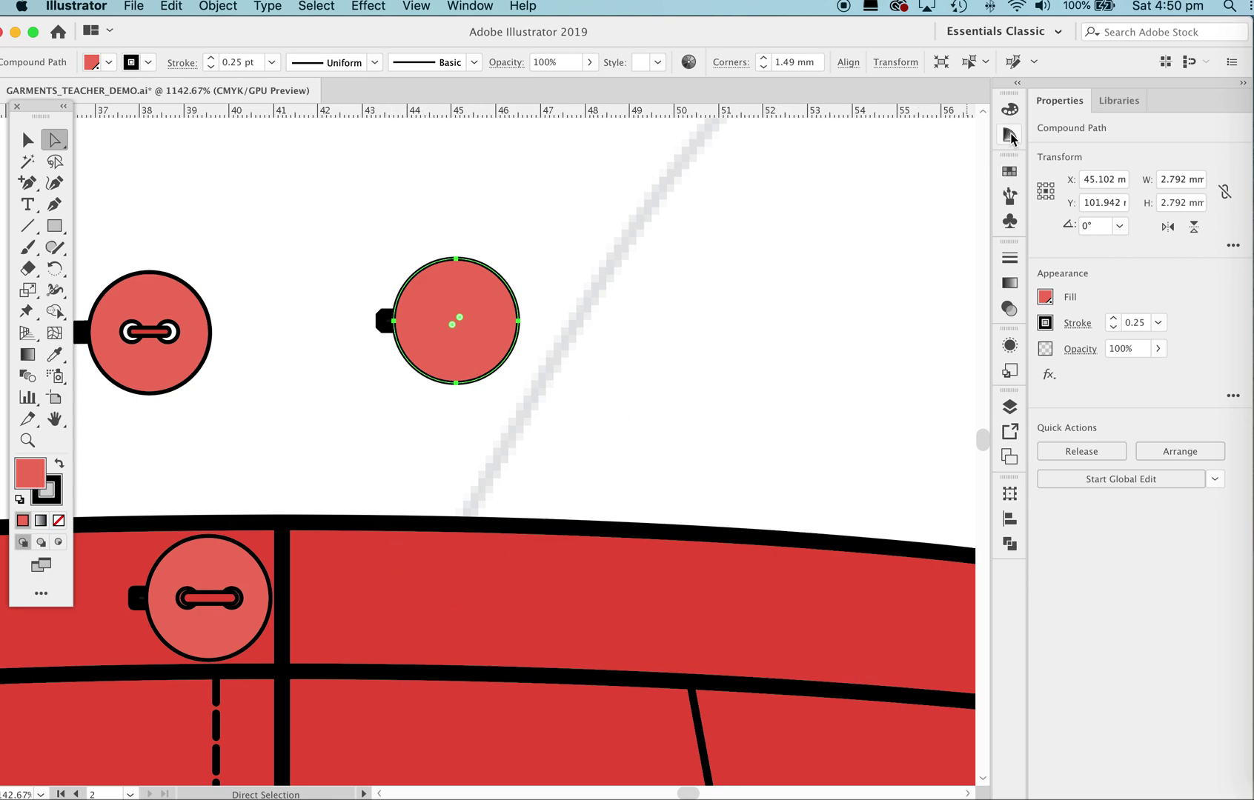
{"action": "left_click", "coordinate": [1009, 171]}
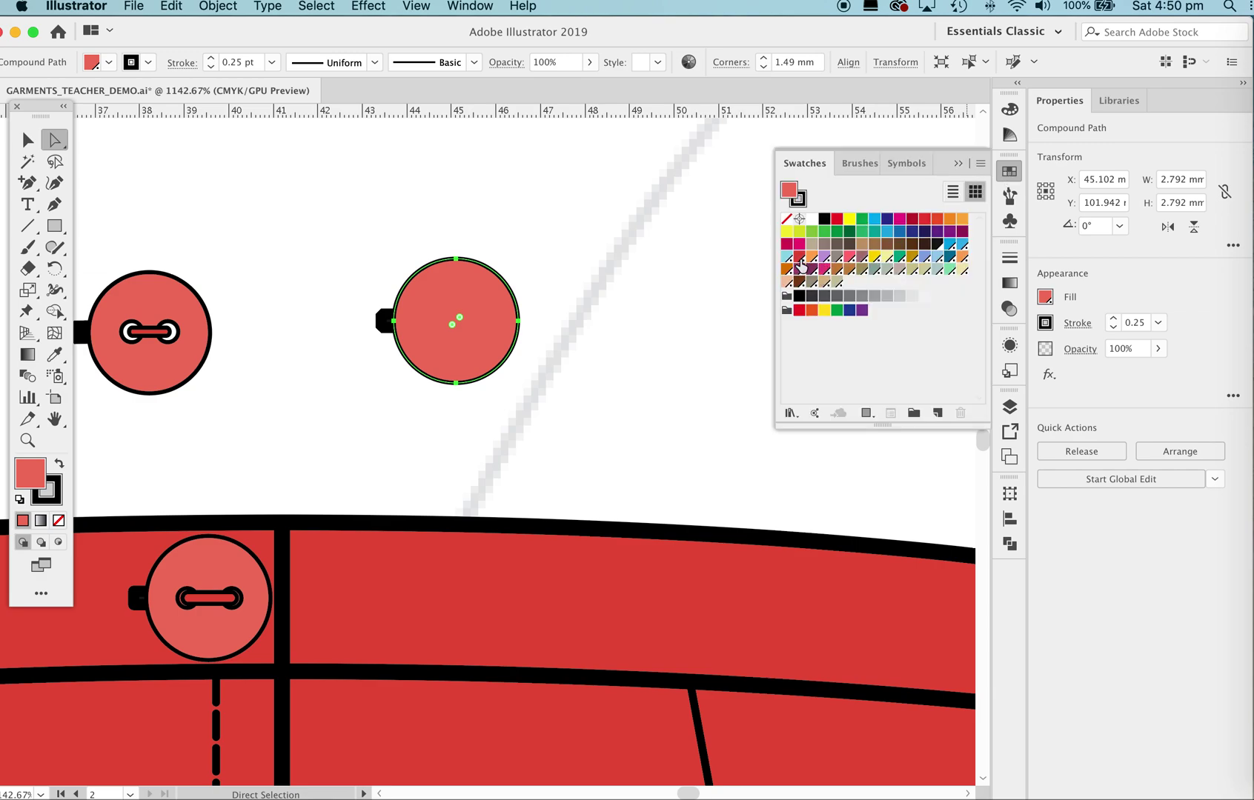
{"action": "left_click", "coordinate": [800, 258]}
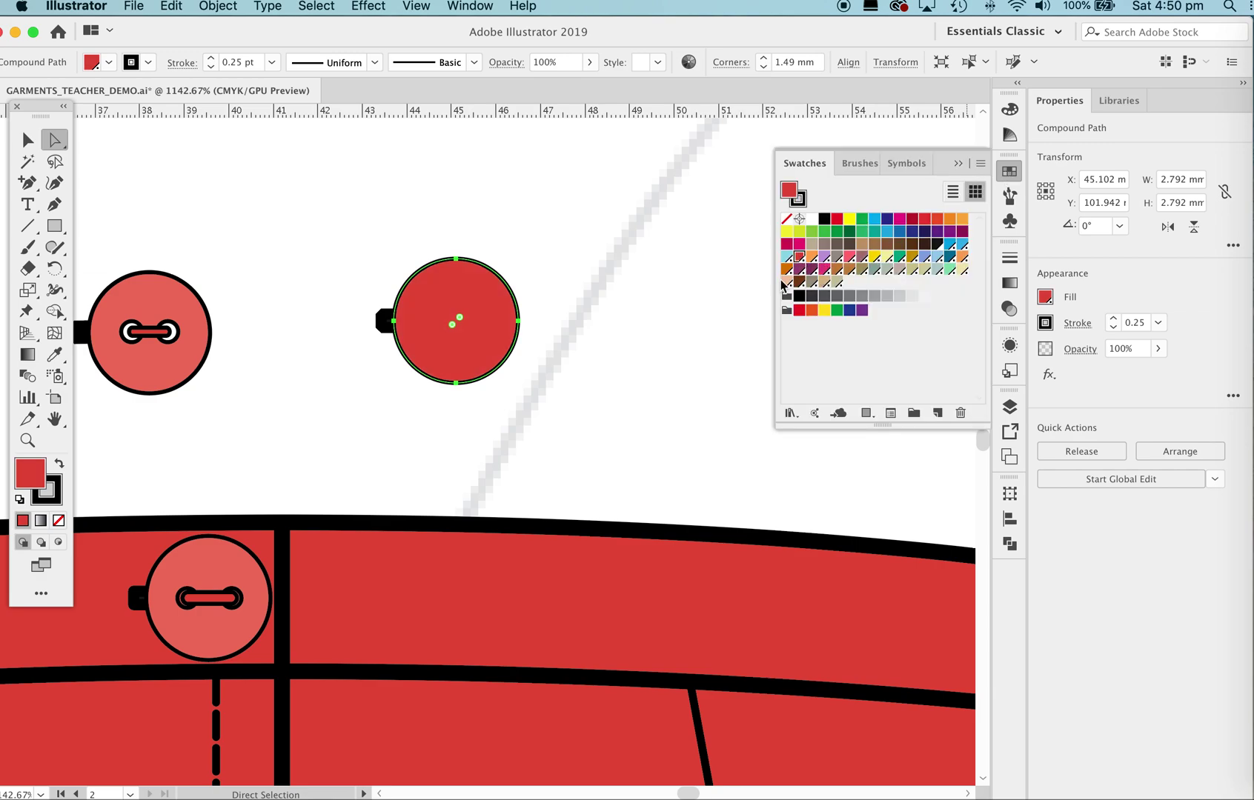
- Change the plain button's fill to a dark red from the Color Guide variations, and deselect it
{"action": "left_click", "coordinate": [1009, 135]}
{"action": "left_click", "coordinate": [859, 173]}
{"action": "left_click", "coordinate": [883, 186]}
{"action": "left_click", "coordinate": [892, 191]}
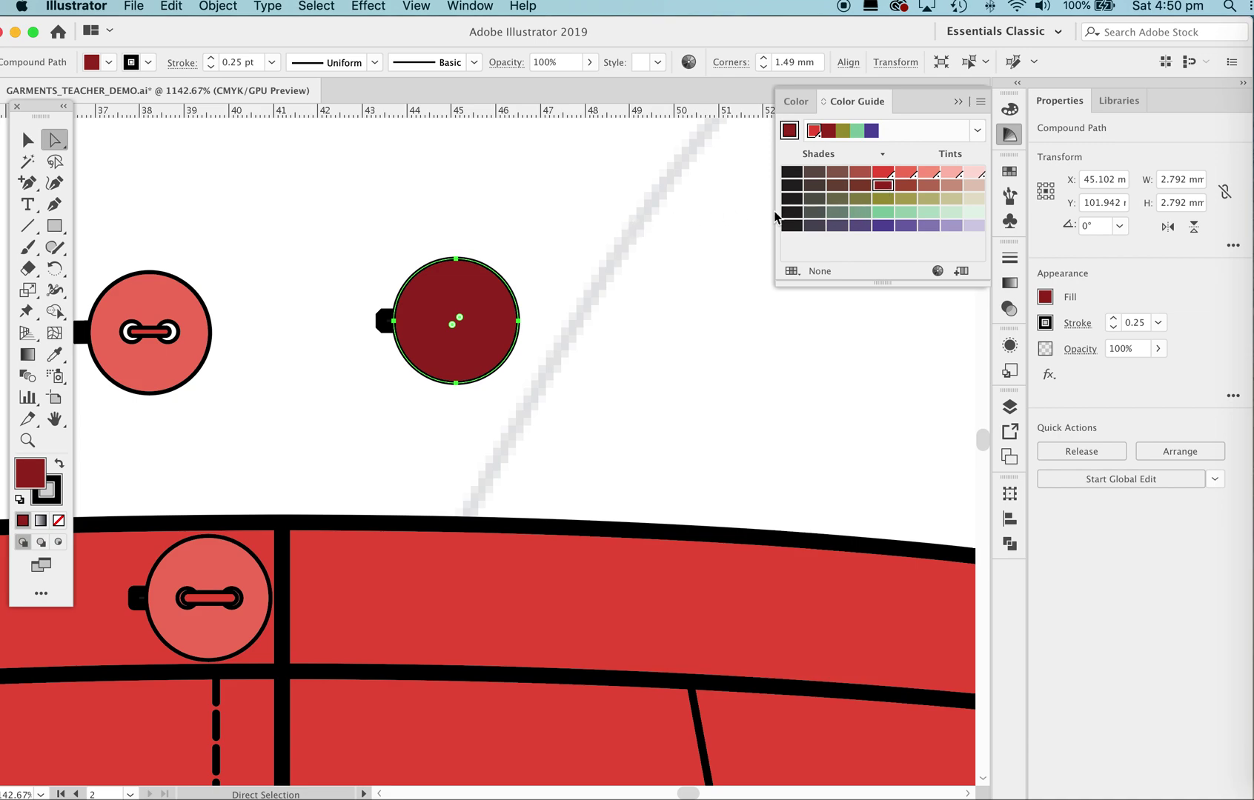
{"action": "left_click", "coordinate": [664, 221]}
- Move the dark red button with its tab onto the waistband, beside the two-hole button across the centre front line
{"action": "key", "text": "v"}
{"action": "left_click_drag", "start_coordinate": [348, 201], "coordinate": [386, 594]}
{"action": "left_click", "coordinate": [543, 426]}
{"action": "key", "text": "z"}
{"action": "left_click_drag", "start_coordinate": [598, 467], "coordinate": [583, 497]}
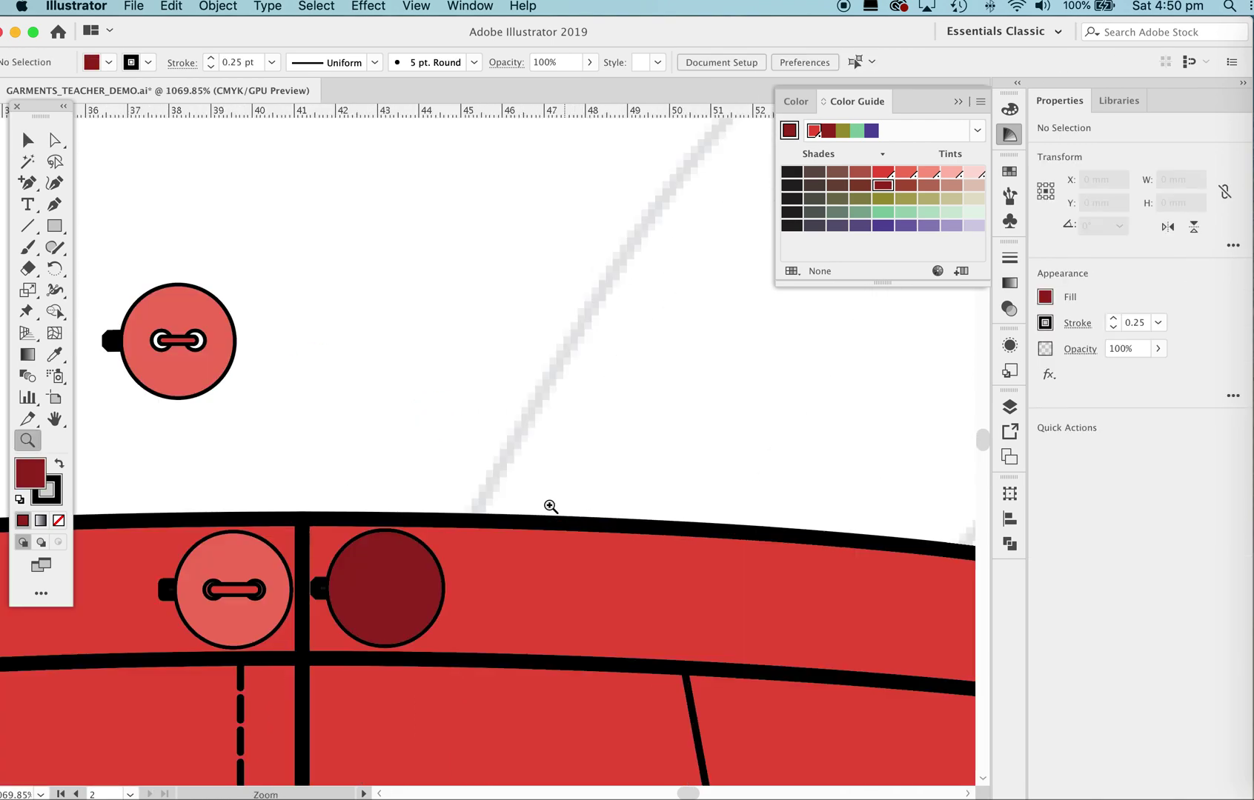
- Move the dark red button and its tab to the blank area above the skirt, deselect them, and collapse the Color Guide
{"action": "key", "text": "v"}
{"action": "left_click", "coordinate": [371, 593]}
{"action": "left_click", "coordinate": [320, 589], "text": "shift"}
{"action": "left_click_drag", "start_coordinate": [371, 603], "coordinate": [612, 321]}
{"action": "left_click", "coordinate": [665, 371]}
{"action": "key", "text": "space"}
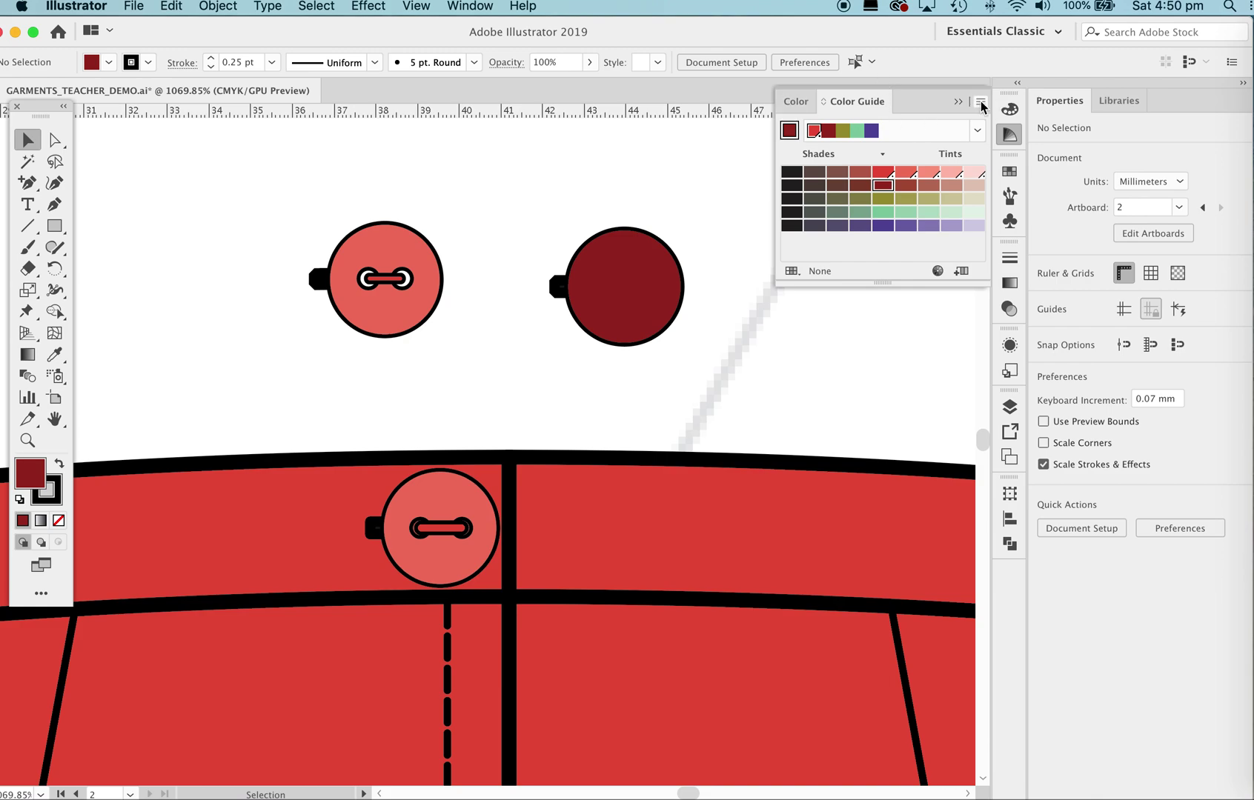
{"action": "left_click", "coordinate": [958, 102]}
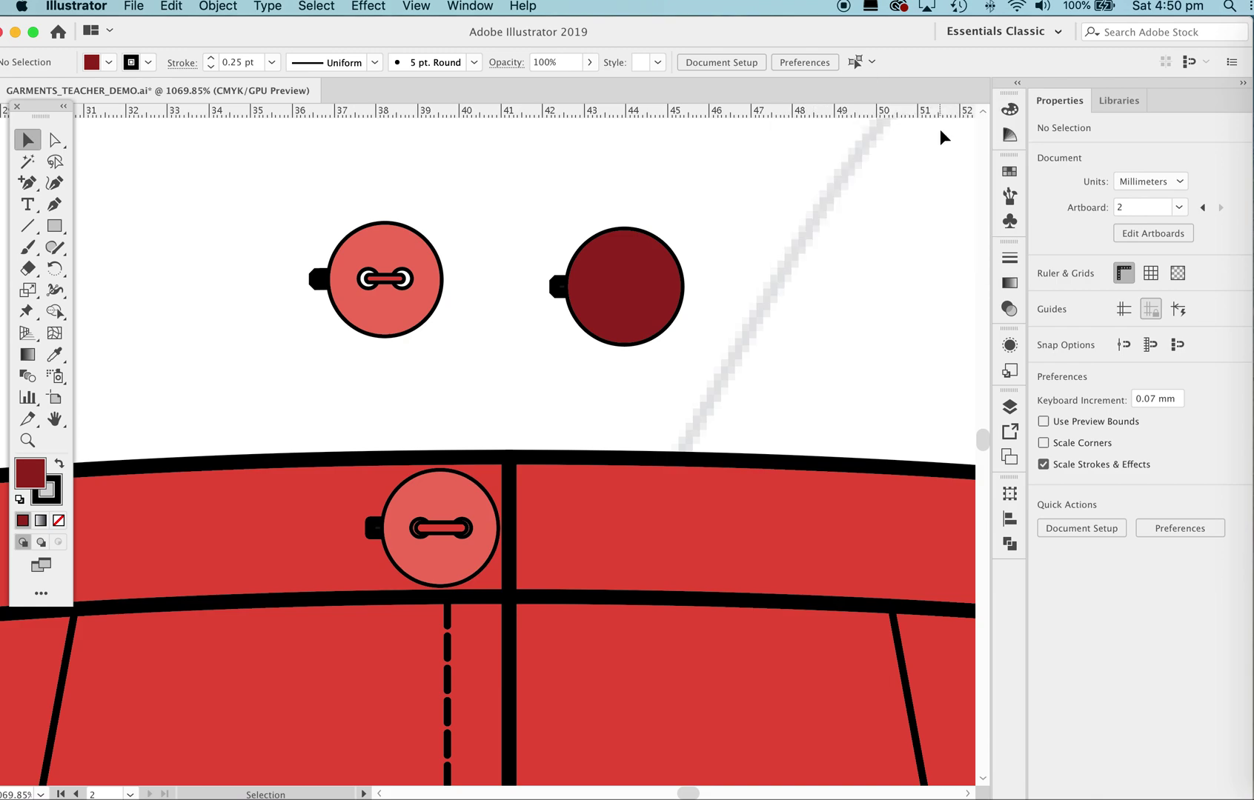